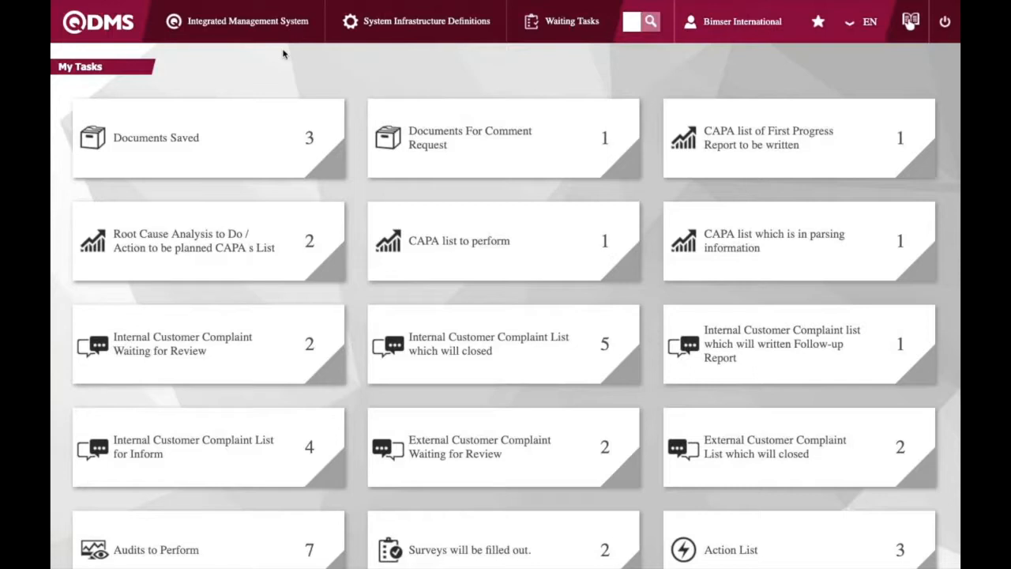
{"action": "mouse_move", "coordinate": [281, 37]}
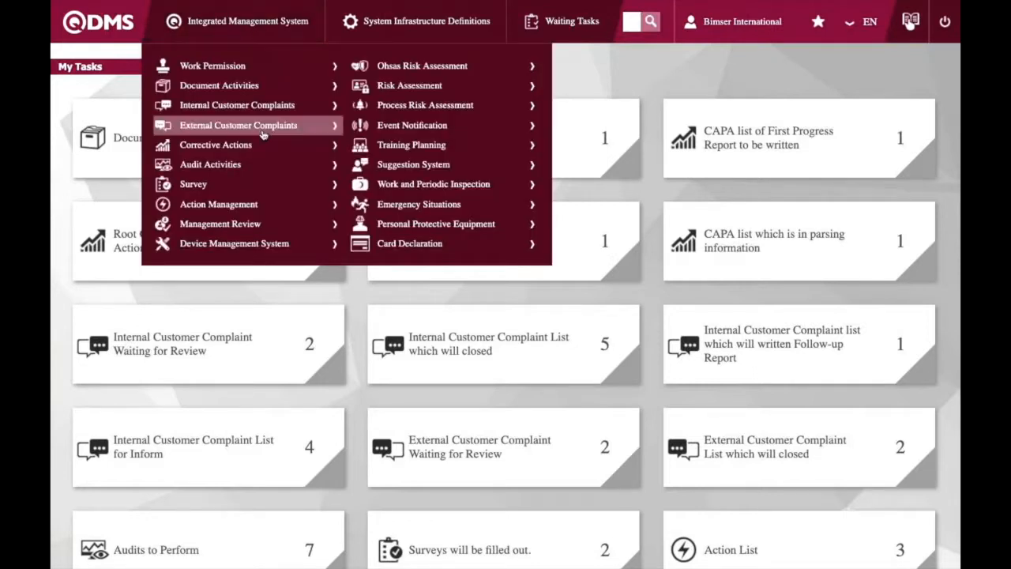
{"action": "mouse_move", "coordinate": [368, 206]}
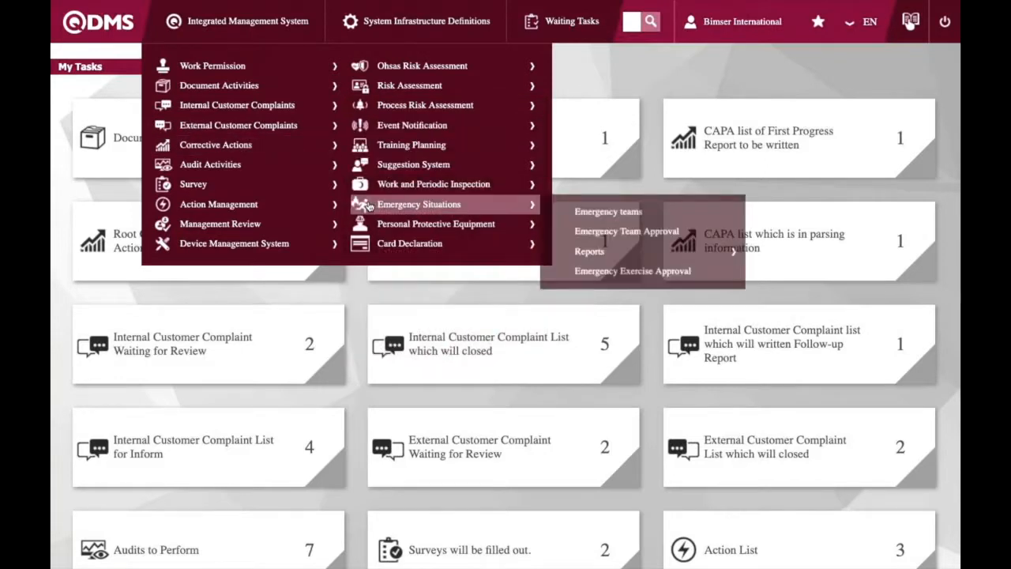
{"action": "left_click", "coordinate": [420, 25]}
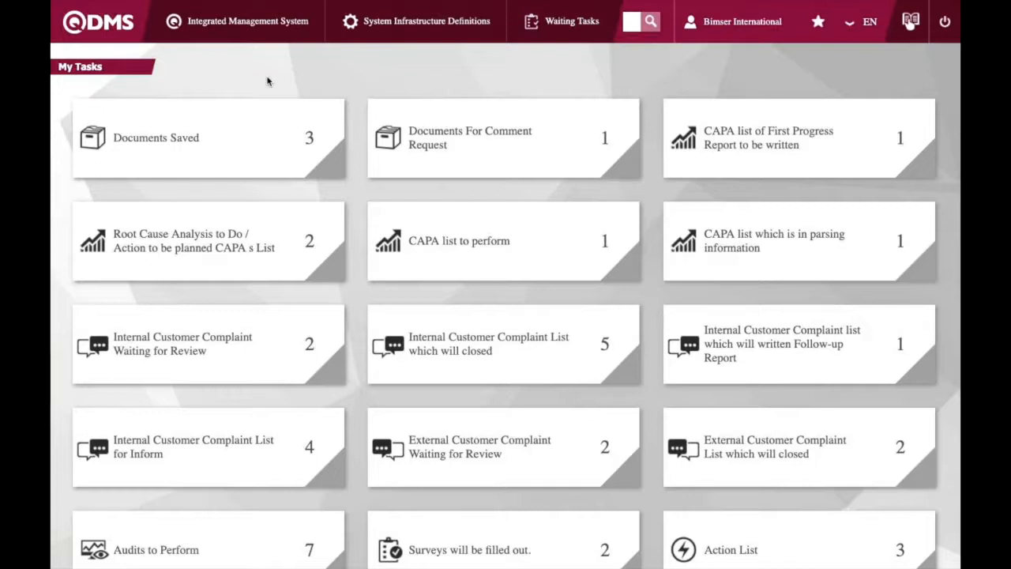
Open the Document Viewer and browse the documents listed in the Practice folder
{"action": "left_click", "coordinate": [249, 33]}
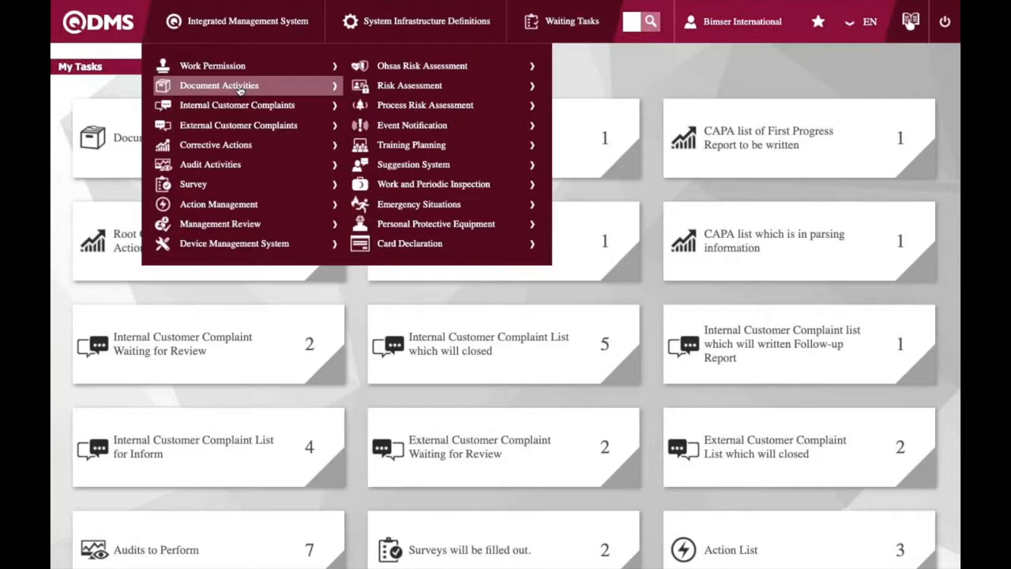
{"action": "left_click", "coordinate": [268, 87]}
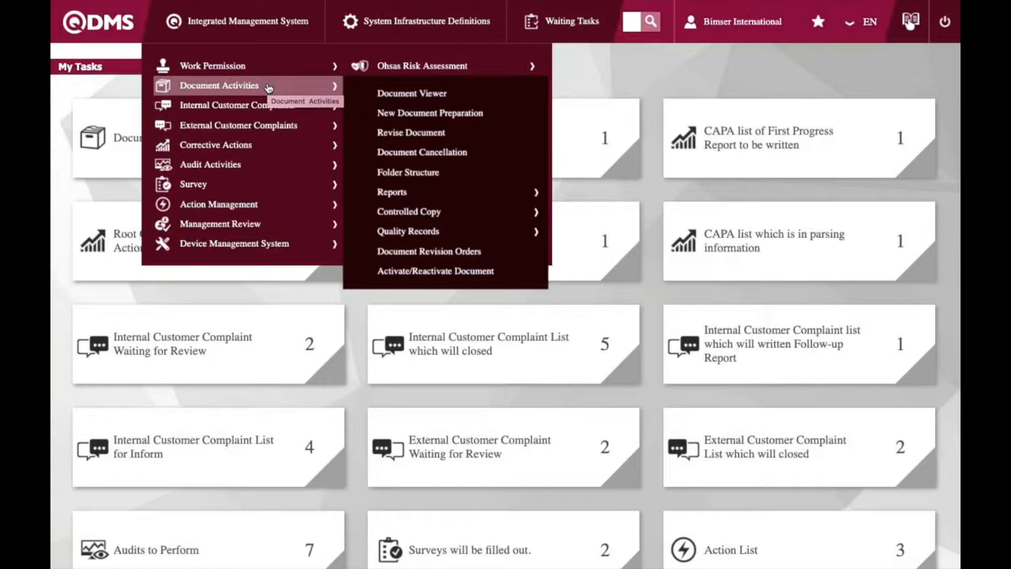
{"action": "left_click", "coordinate": [441, 94]}
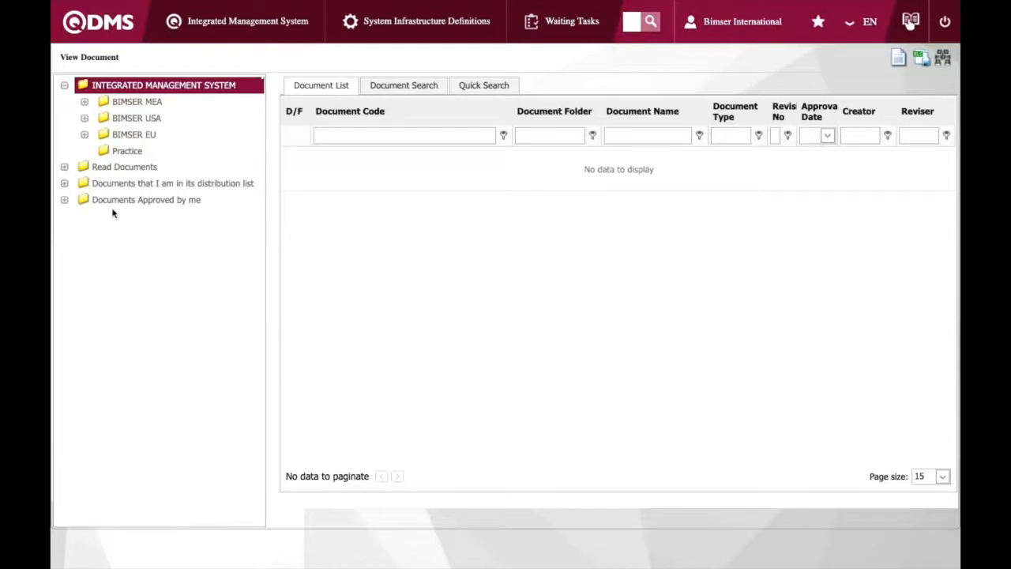
{"action": "left_click", "coordinate": [127, 152]}
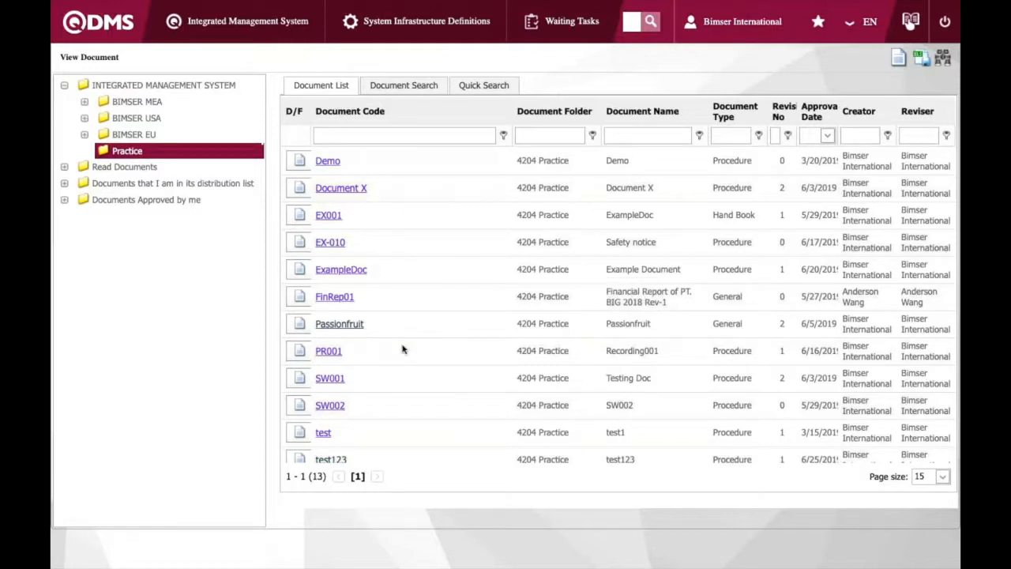
{"action": "scroll", "coordinate": [407, 372], "scroll_direction": "down", "scroll_amount": 1}
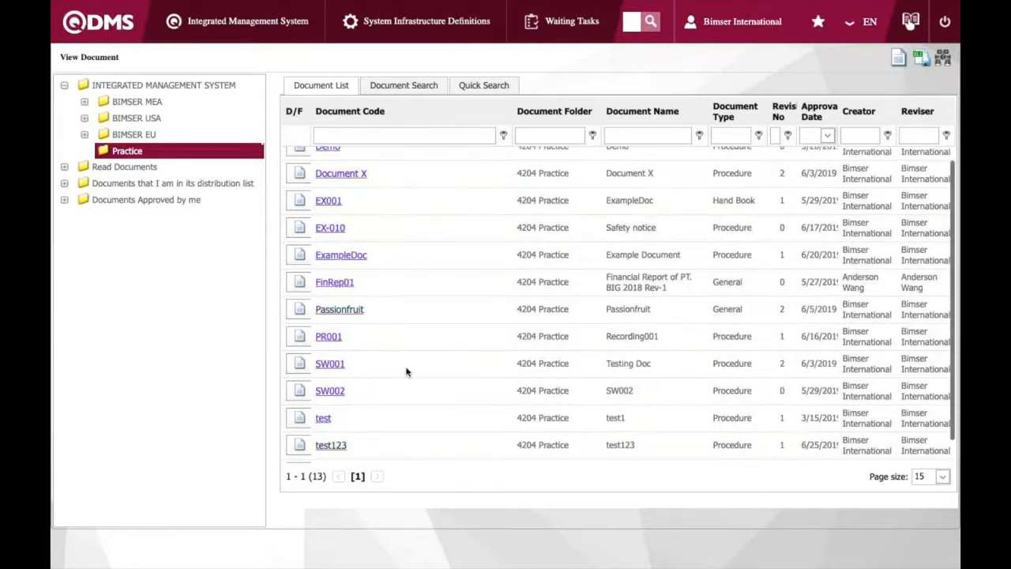
{"action": "scroll", "coordinate": [407, 372], "scroll_direction": "down", "scroll_amount": 2}
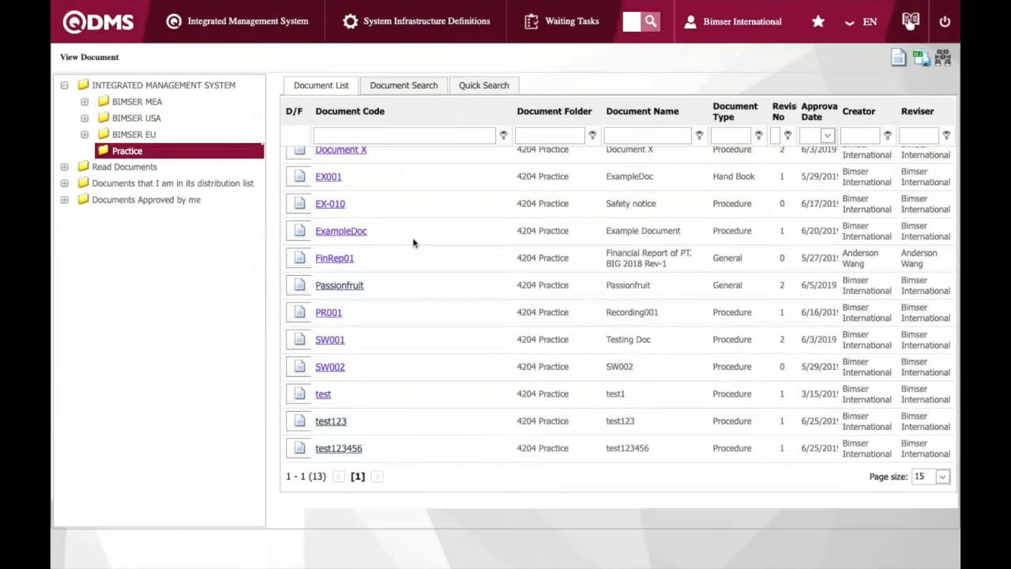
{"action": "scroll", "coordinate": [412, 242], "scroll_direction": "up", "scroll_amount": 3}
Start a new document preparation and choose the 4204-Practice folder as its location
{"action": "left_click", "coordinate": [215, 32]}
{"action": "mouse_move", "coordinate": [282, 90]}
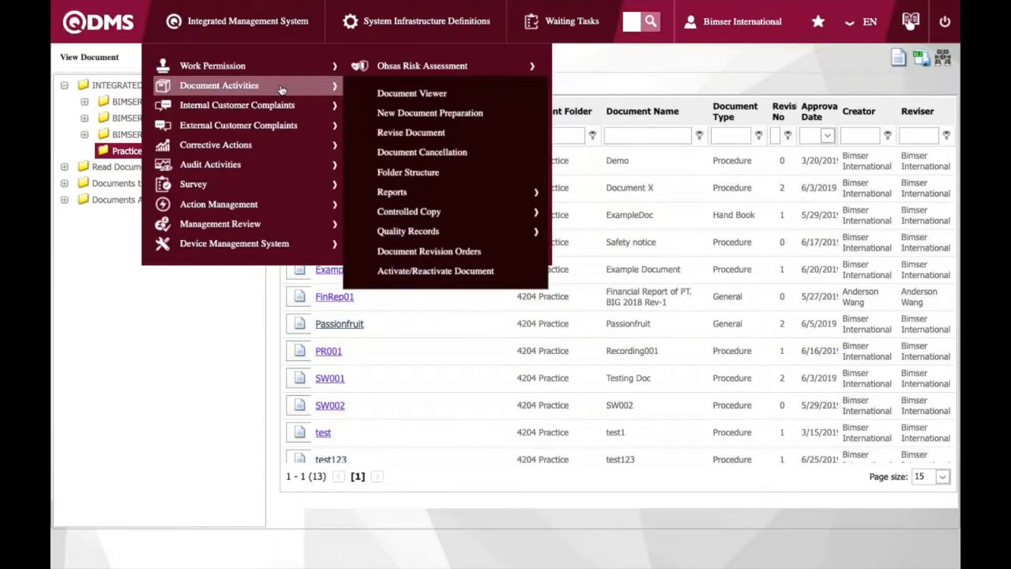
{"action": "left_click", "coordinate": [421, 117]}
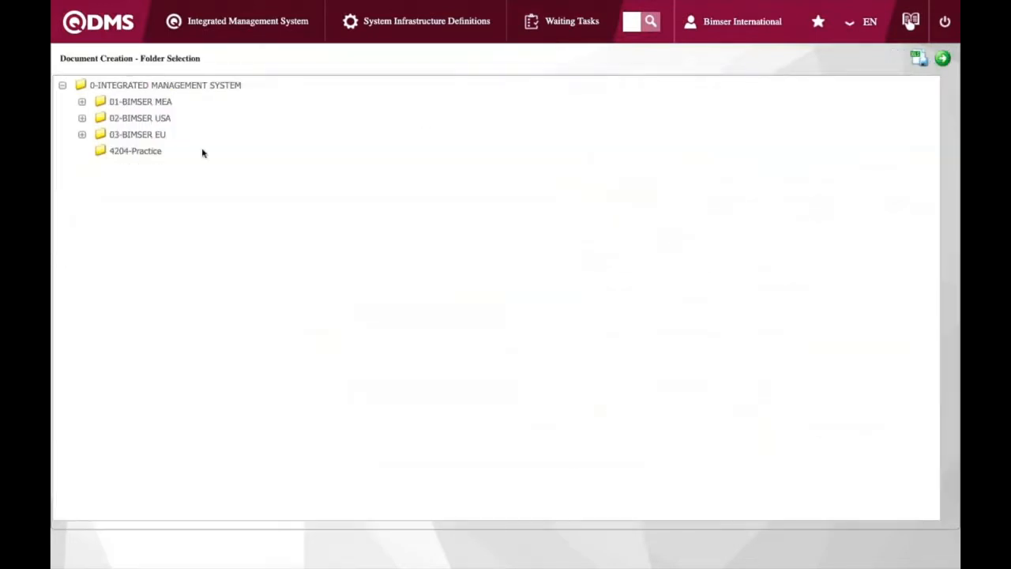
{"action": "left_click", "coordinate": [150, 152]}
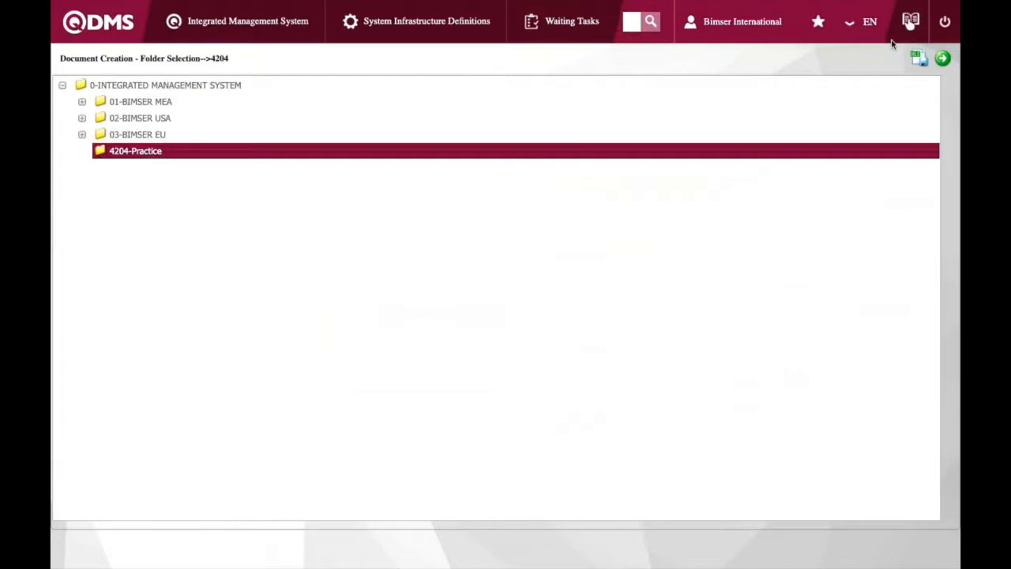
{"action": "left_click", "coordinate": [944, 59]}
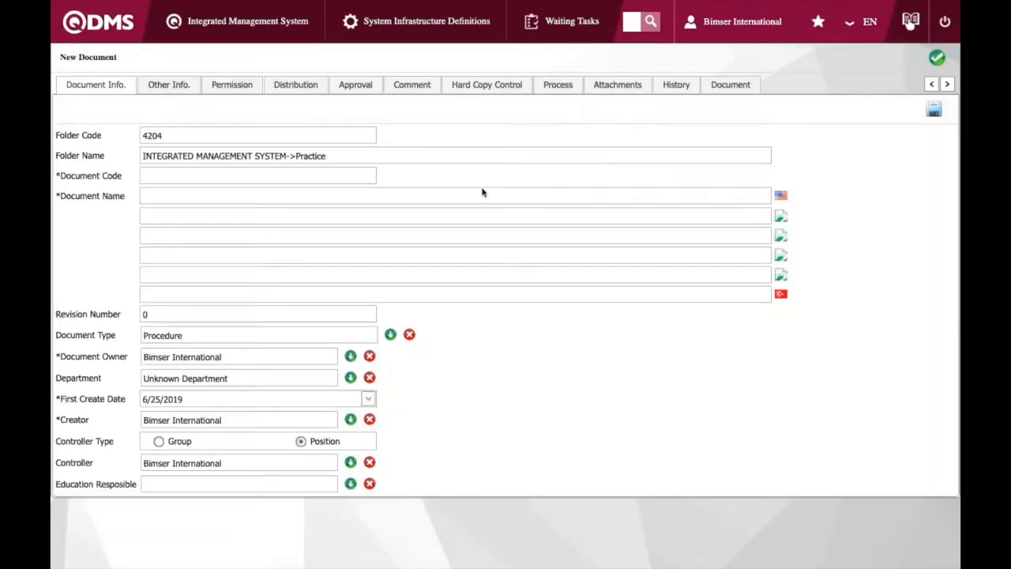
Enter test123 as both the document code and the English document name
{"action": "left_click", "coordinate": [172, 175]}
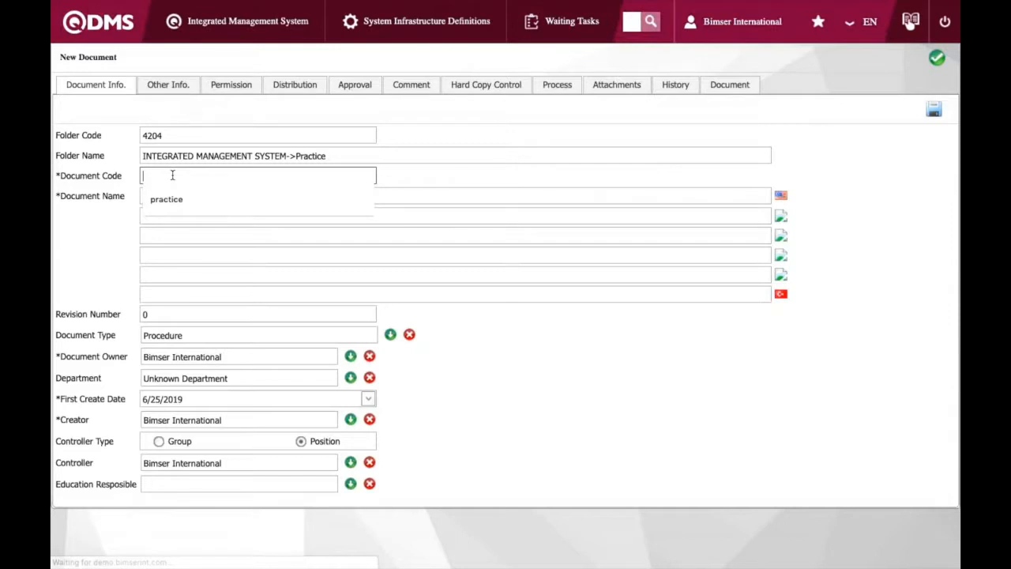
{"action": "left_click", "coordinate": [193, 175]}
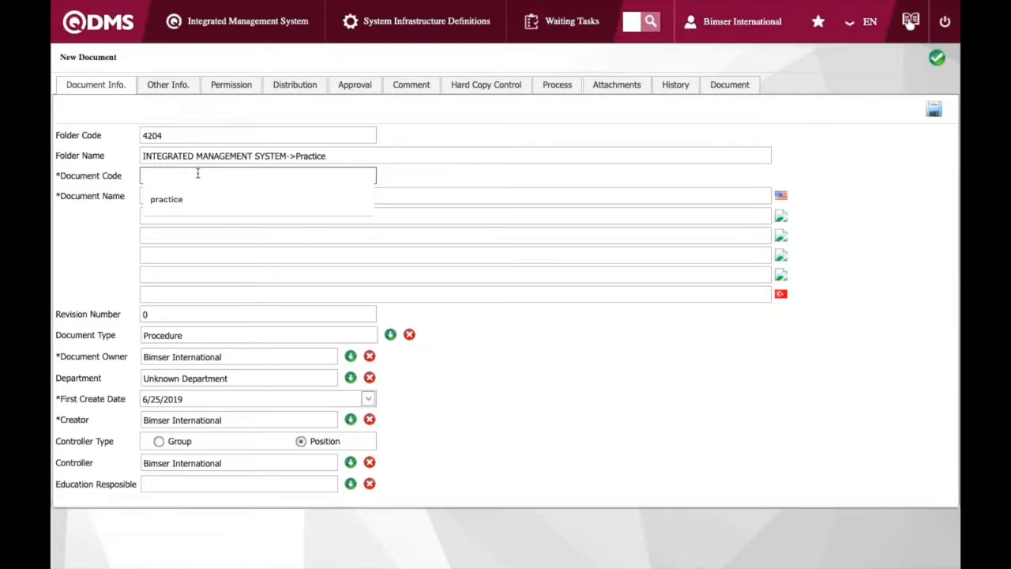
{"action": "type", "text": "test"}
{"action": "key", "text": "shift"}
{"action": "type", "text": "12"}
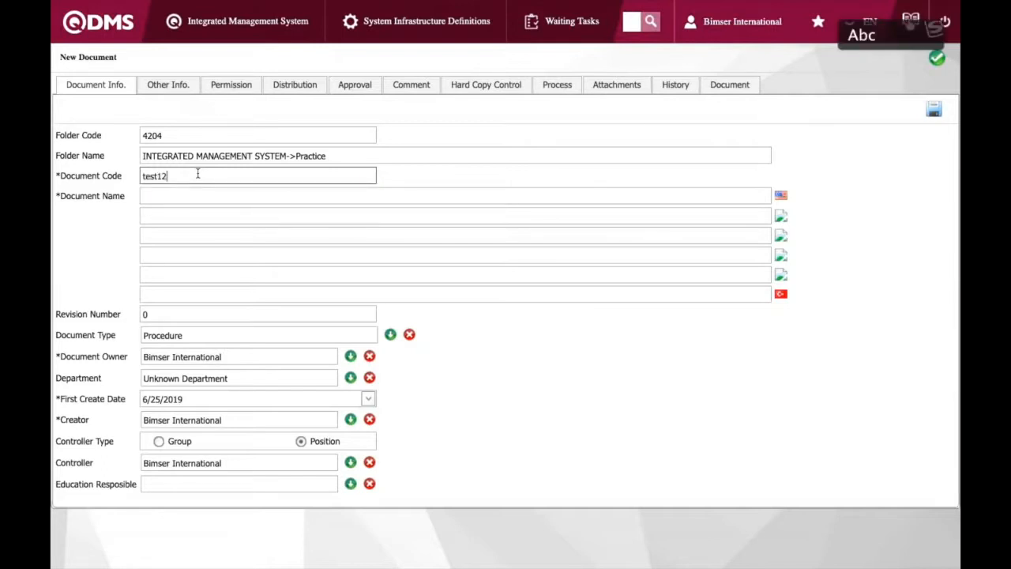
{"action": "type", "text": "3"}
{"action": "left_click", "coordinate": [211, 196]}
{"action": "type", "text": "test1"}
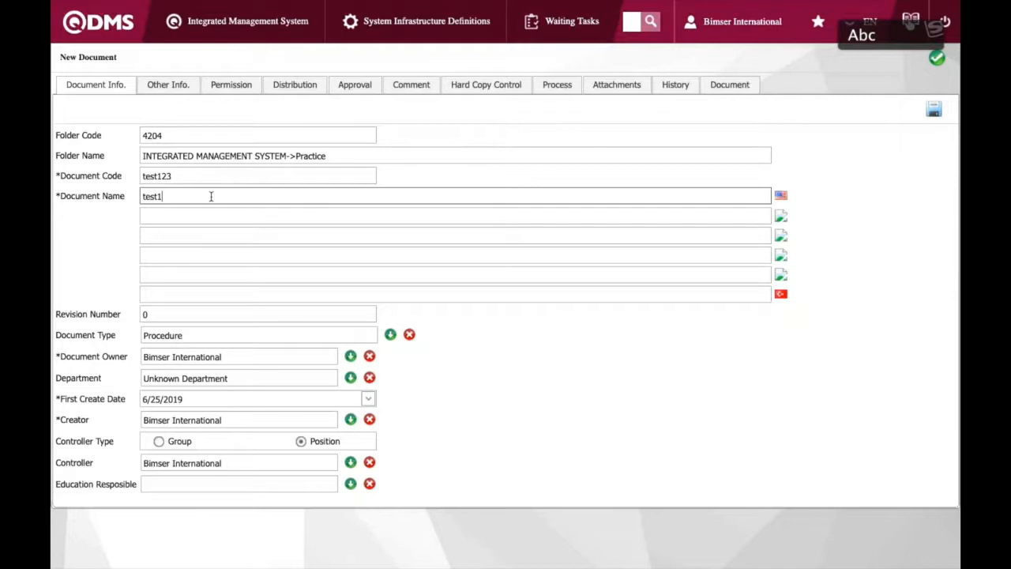
{"action": "type", "text": "23"}
{"action": "left_click", "coordinate": [276, 316]}
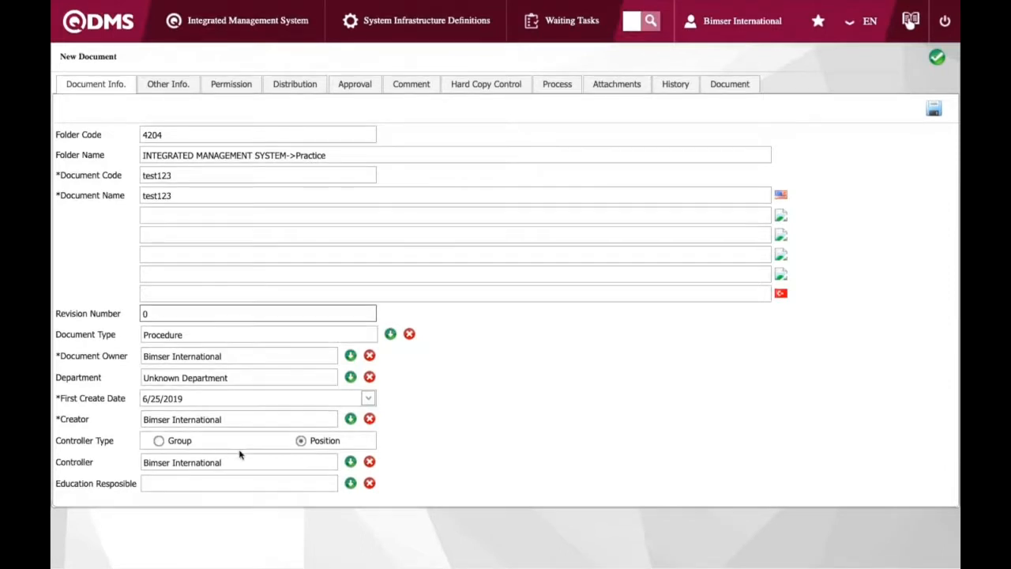
Review the new document's Other Info, Permission, Distribution, Approval, Comment, Process, Attachments and History tabs
{"action": "left_click", "coordinate": [168, 83]}
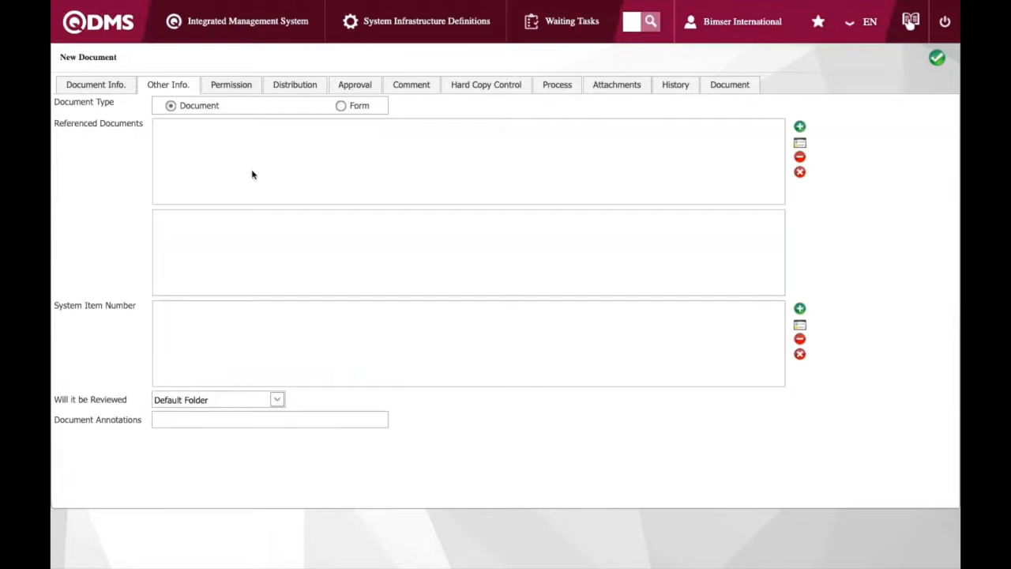
{"action": "left_click", "coordinate": [247, 85]}
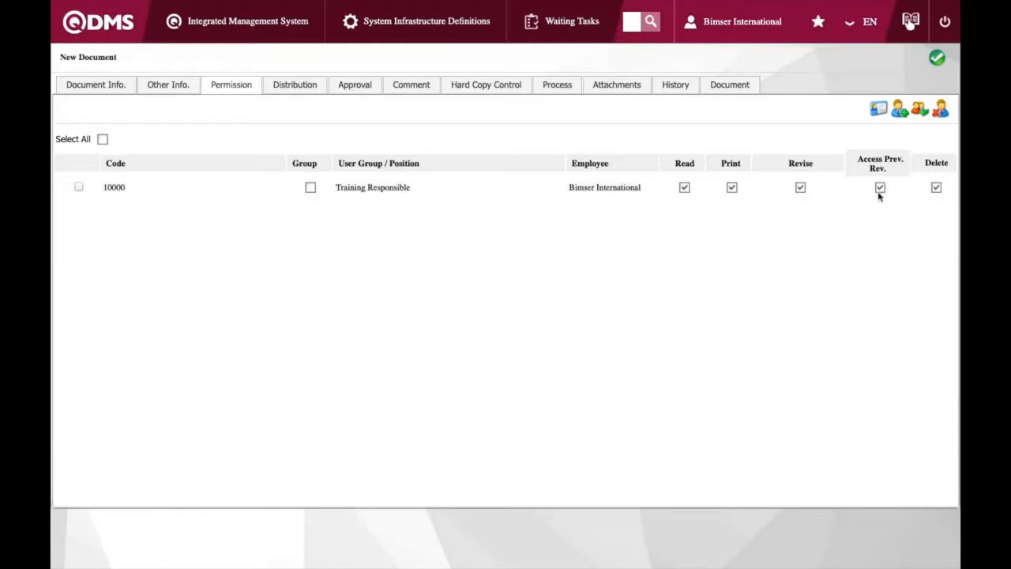
{"action": "left_click", "coordinate": [302, 90]}
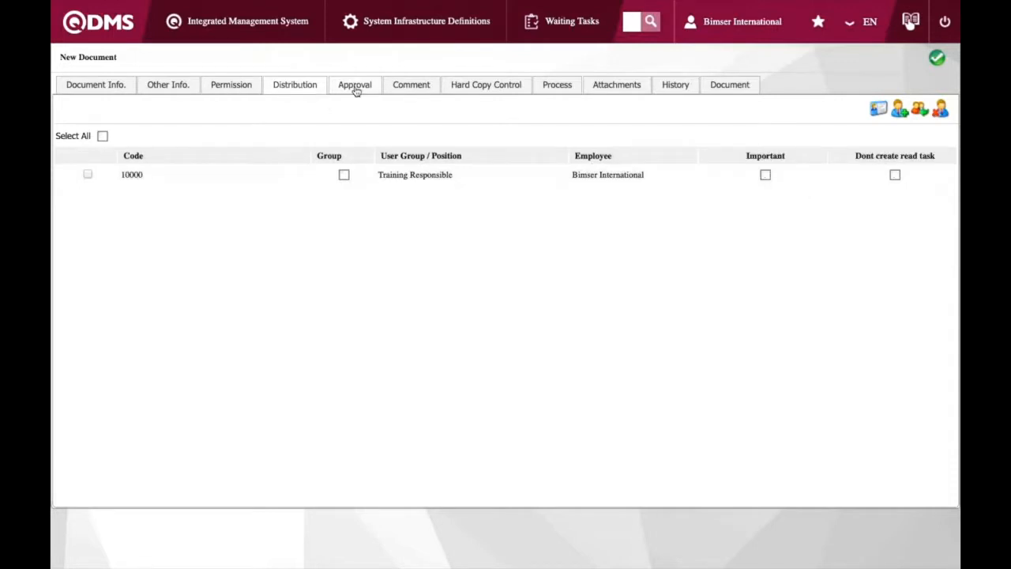
{"action": "left_click", "coordinate": [356, 91]}
{"action": "left_click", "coordinate": [302, 89]}
{"action": "left_click", "coordinate": [355, 86]}
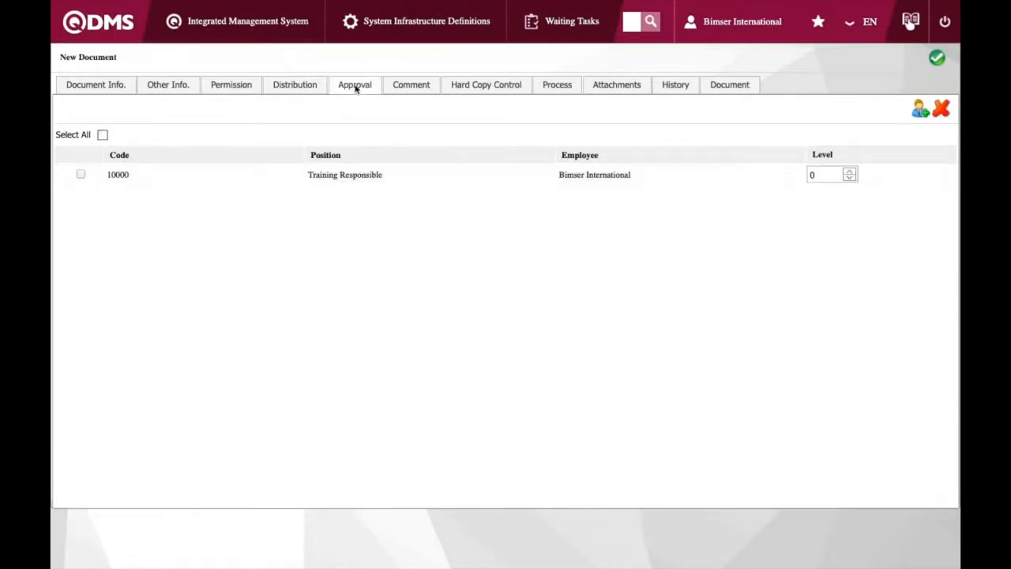
{"action": "left_click", "coordinate": [413, 85]}
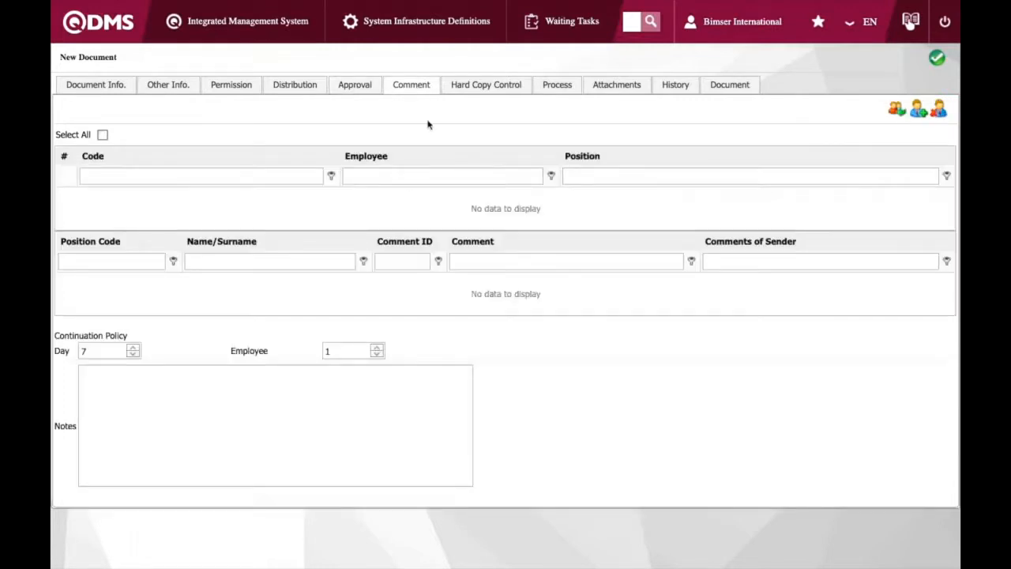
{"action": "left_click", "coordinate": [557, 91]}
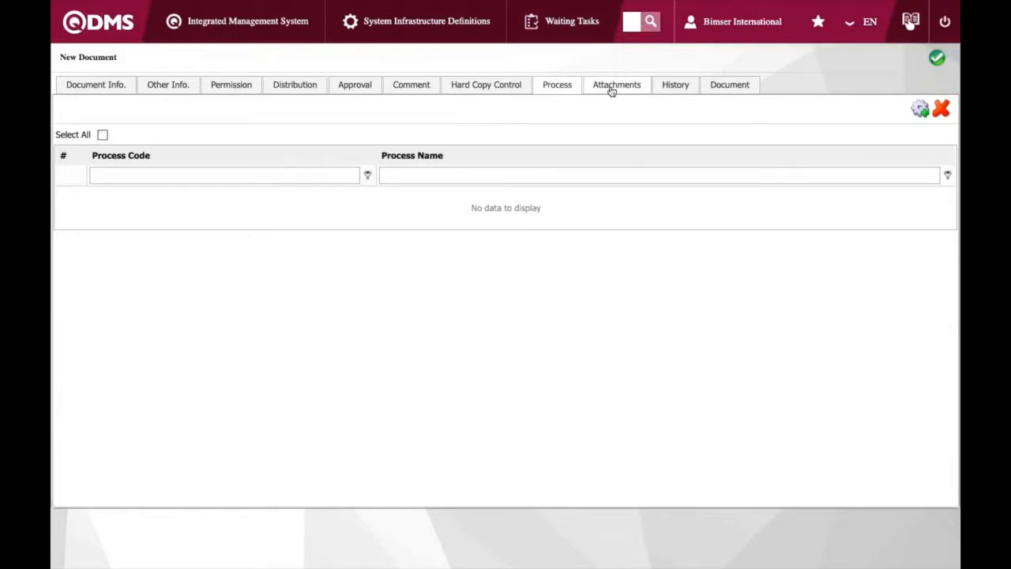
{"action": "left_click", "coordinate": [595, 91]}
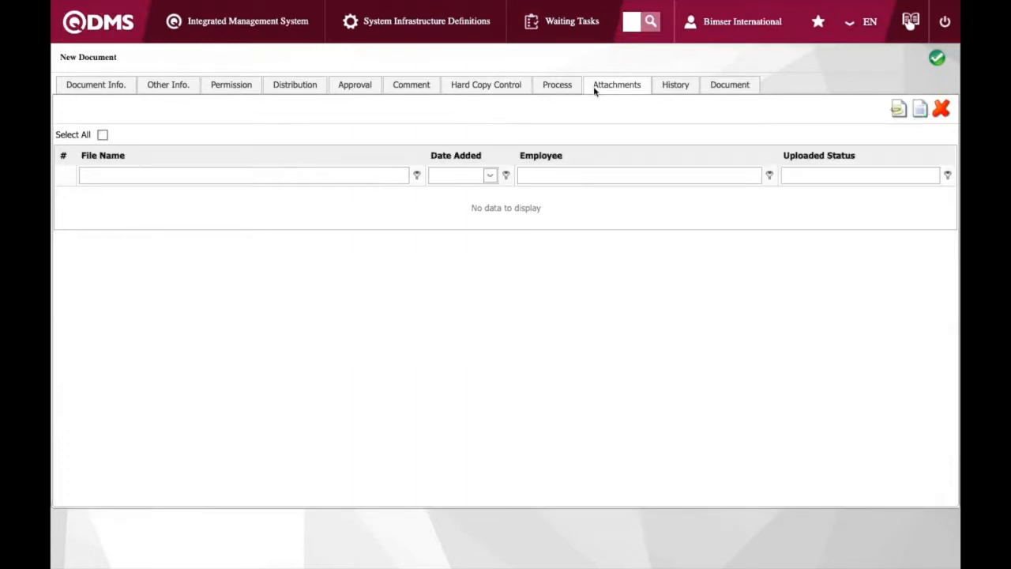
{"action": "left_click", "coordinate": [674, 88]}
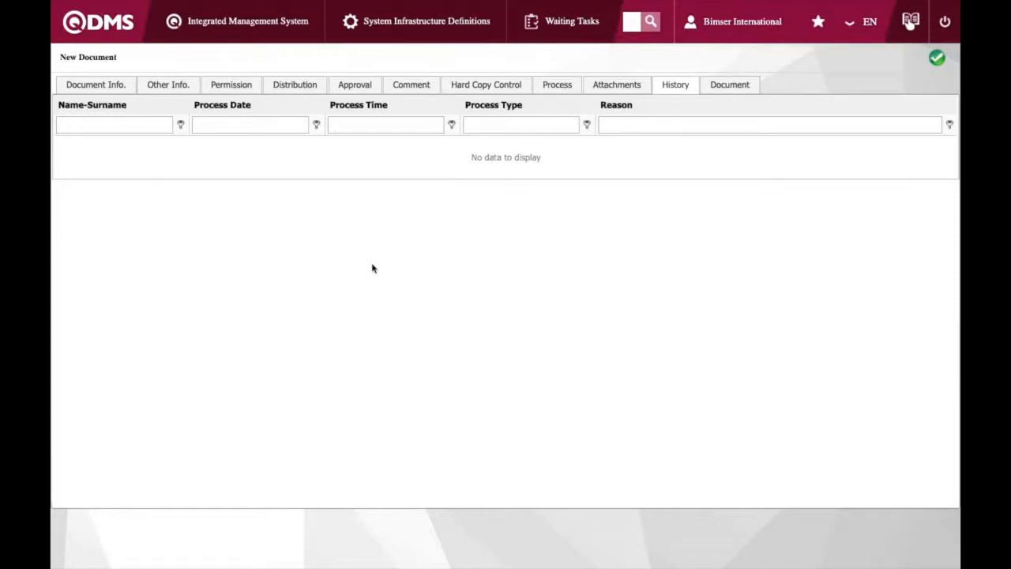
Upload test123_1.docx from the Desktop as the English document file and send the document
{"action": "left_click", "coordinate": [724, 86]}
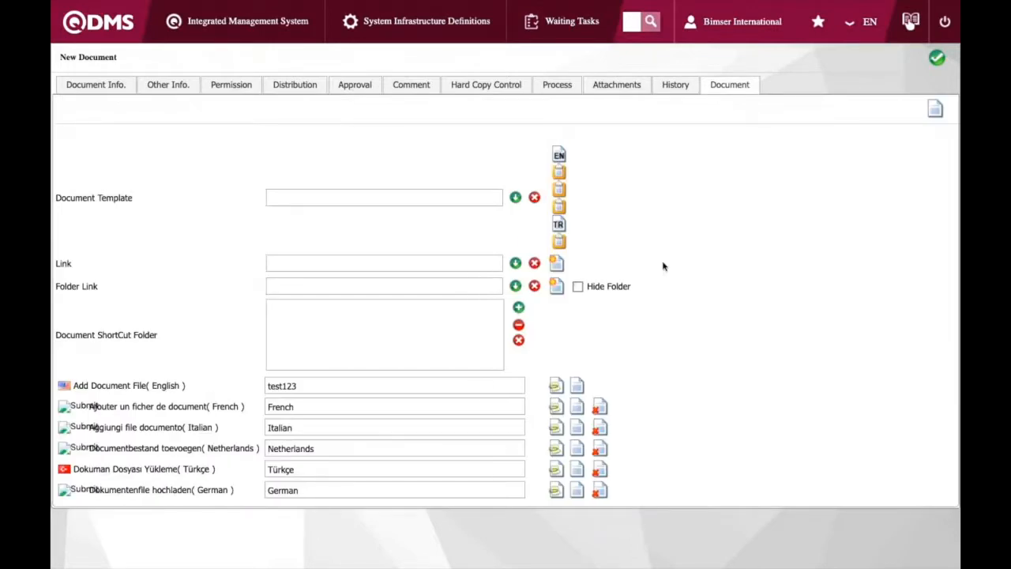
{"action": "left_click", "coordinate": [556, 387]}
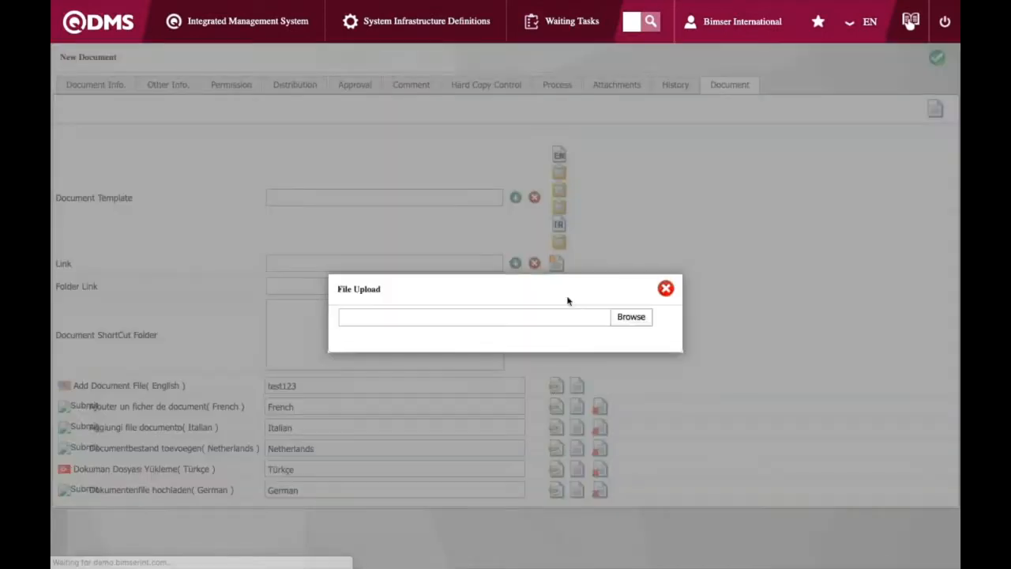
{"action": "left_click", "coordinate": [628, 318]}
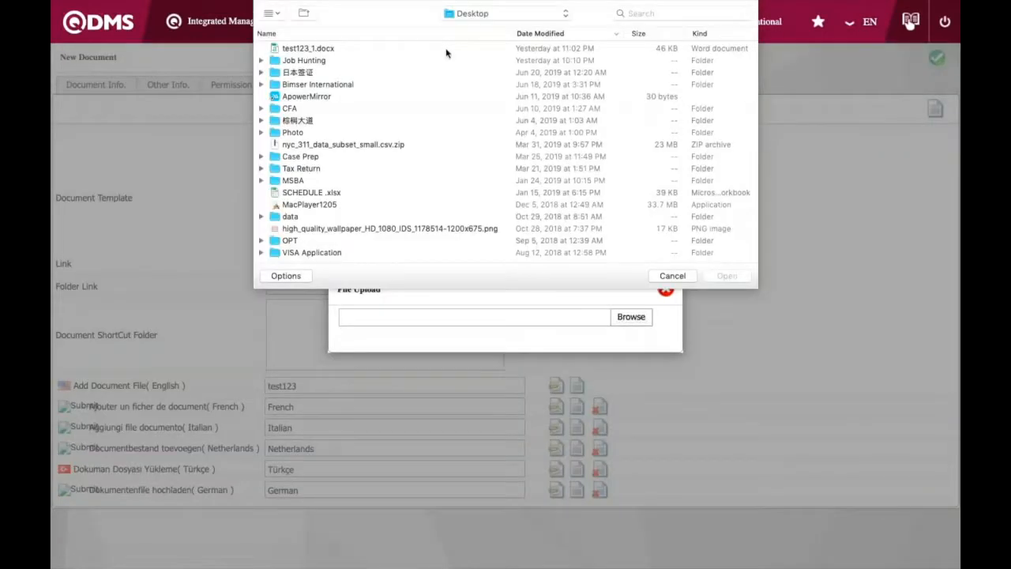
{"action": "left_click", "coordinate": [446, 51]}
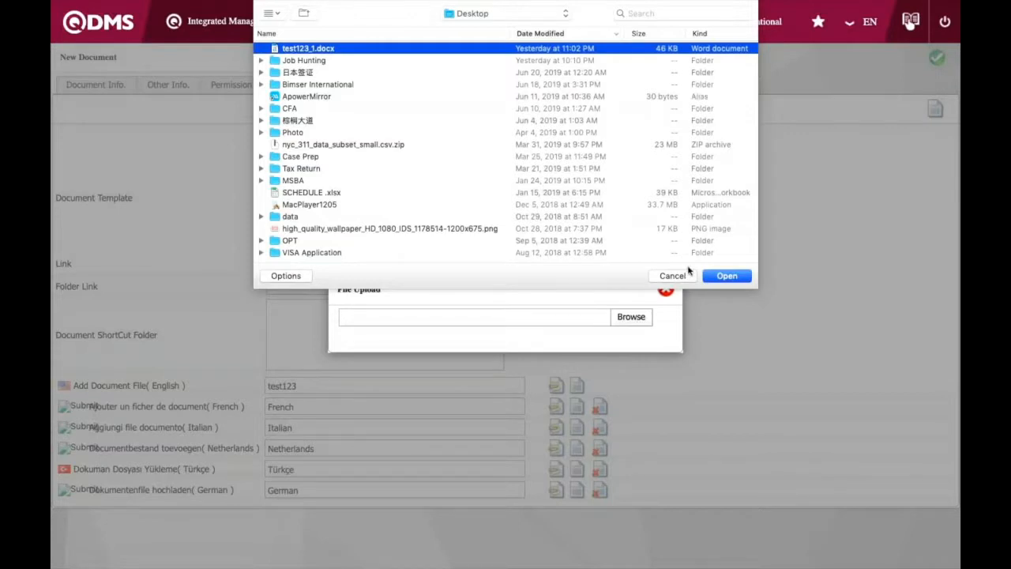
{"action": "left_click", "coordinate": [725, 277]}
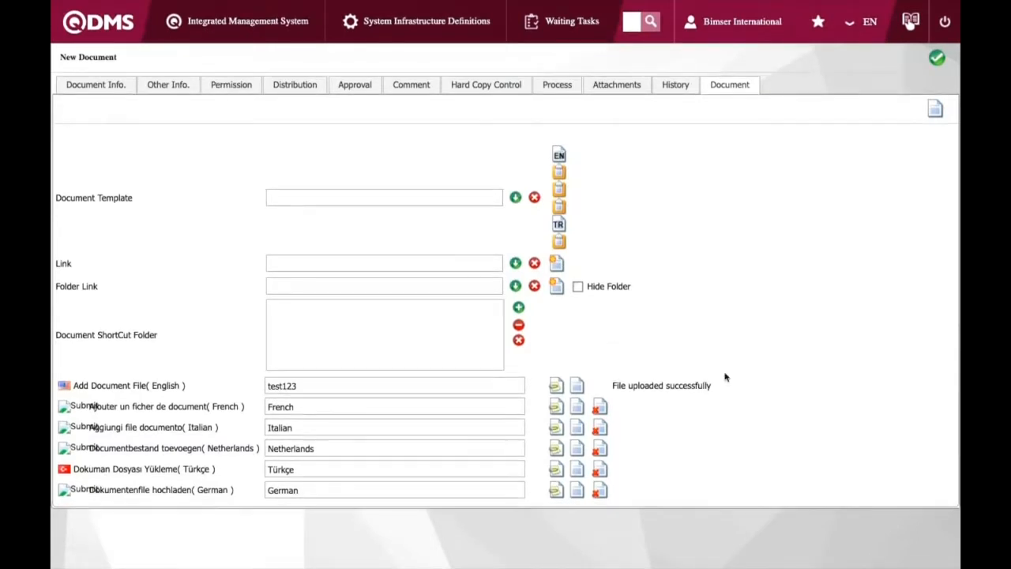
{"action": "left_click", "coordinate": [936, 60]}
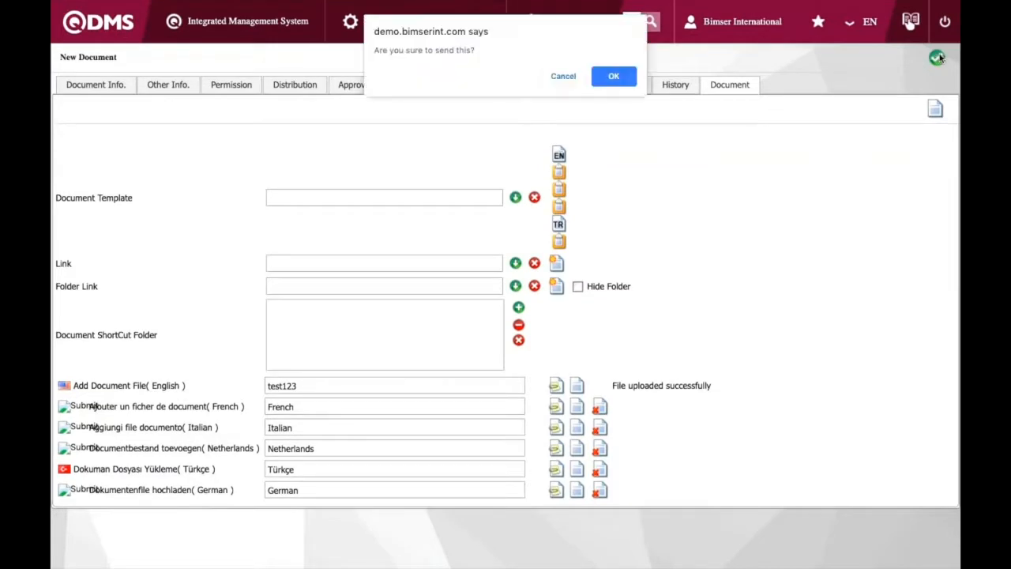
{"action": "left_click", "coordinate": [613, 76]}
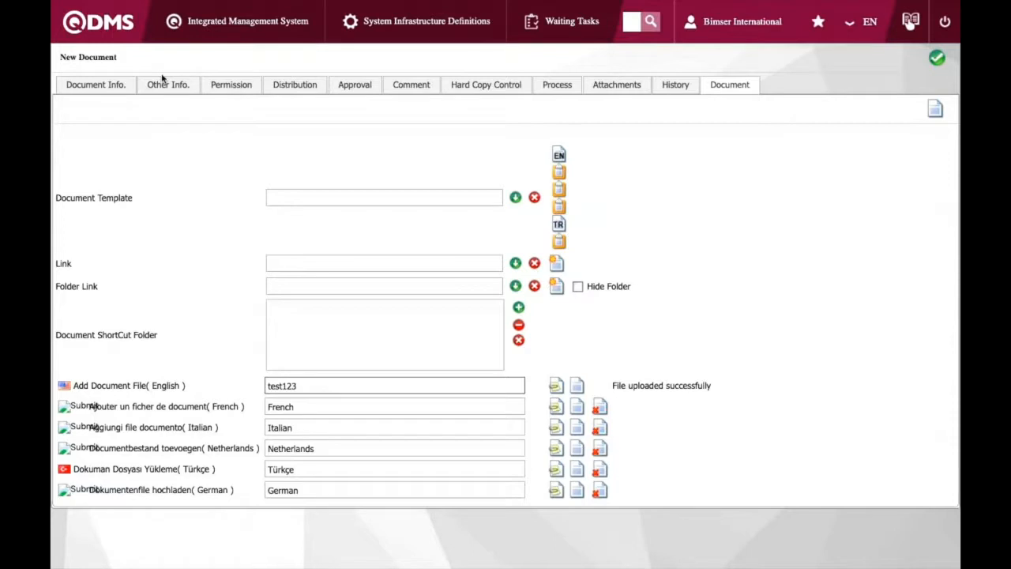
Change the document code to test123456789 and the document name to test12356789
{"action": "left_click", "coordinate": [108, 85]}
{"action": "left_click", "coordinate": [193, 178]}
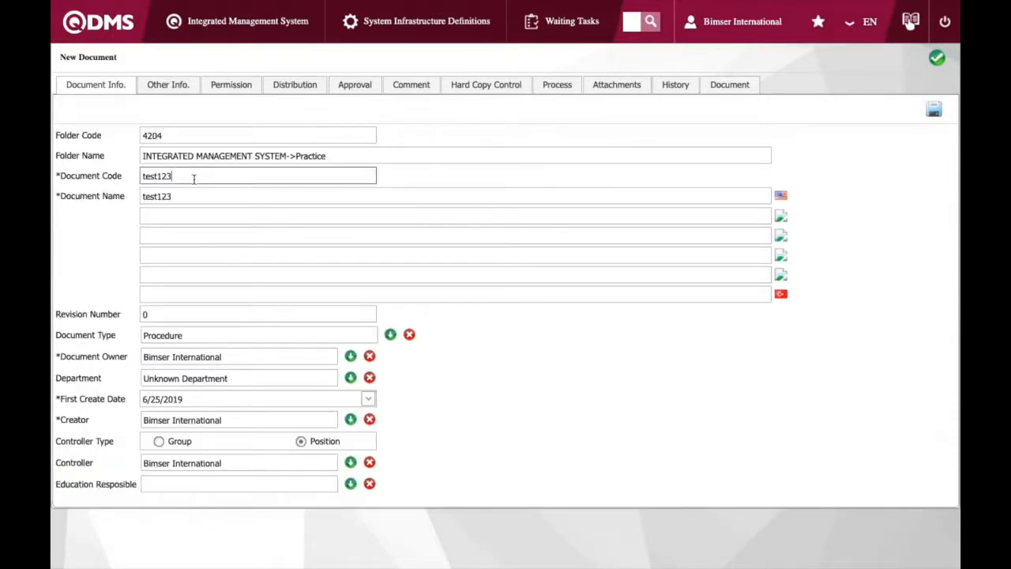
{"action": "type", "text": "456789"}
{"action": "left_click", "coordinate": [199, 196]}
{"action": "type", "text": "56789"}
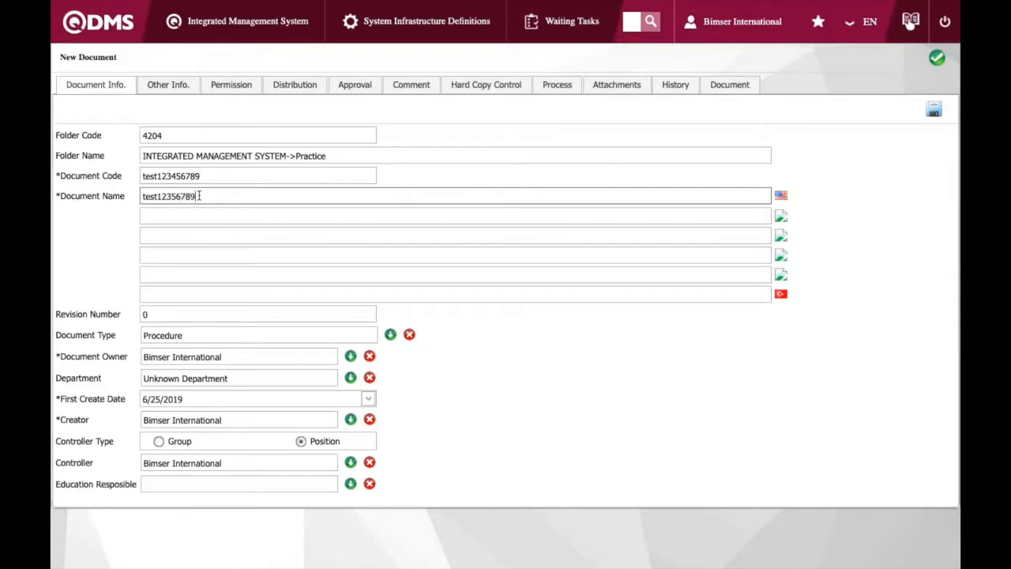
Correct the English document name to test123456789
{"action": "key", "text": "BackSpace"}
{"action": "key", "text": "BackSpace"}
{"action": "key", "text": "BackSpace"}
{"action": "key", "text": "BackSpace"}
{"action": "key", "text": "BackSpace"}
{"action": "type", "text": "456789"}
{"action": "left_click", "coordinate": [496, 173]}
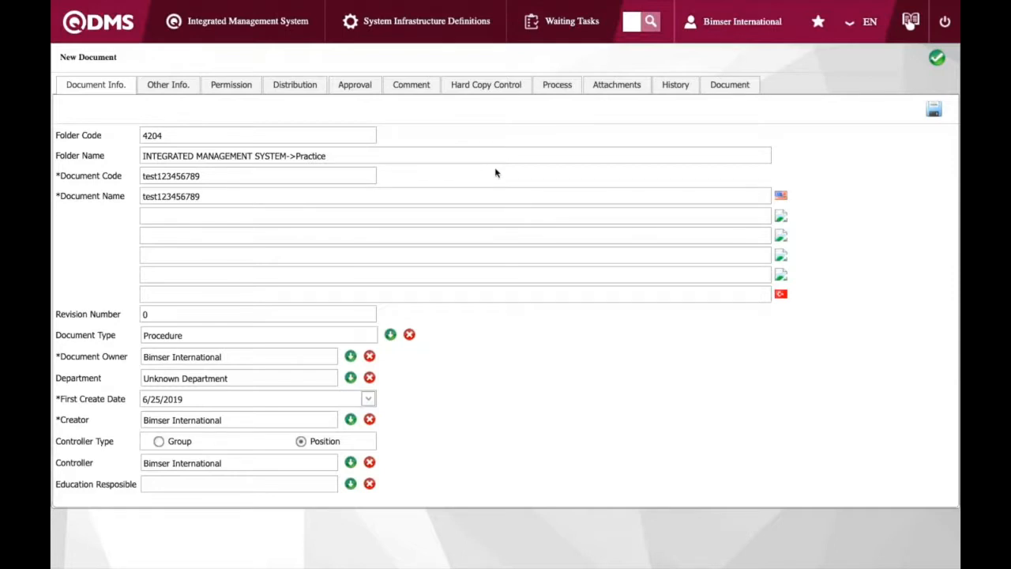
Send the new document for control and close the confirmation message
{"action": "left_click", "coordinate": [725, 85]}
{"action": "left_click", "coordinate": [484, 385]}
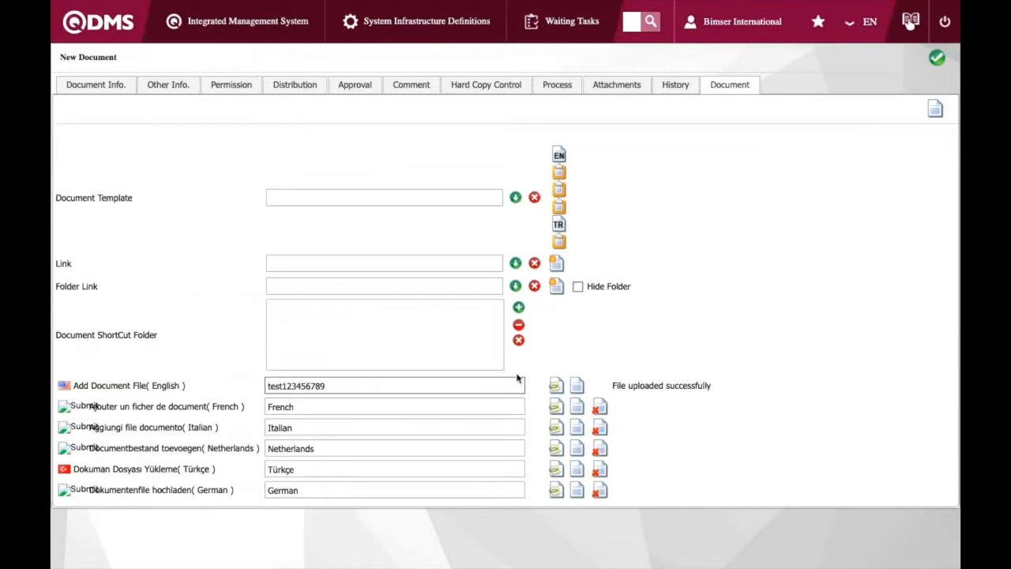
{"action": "left_click", "coordinate": [937, 106]}
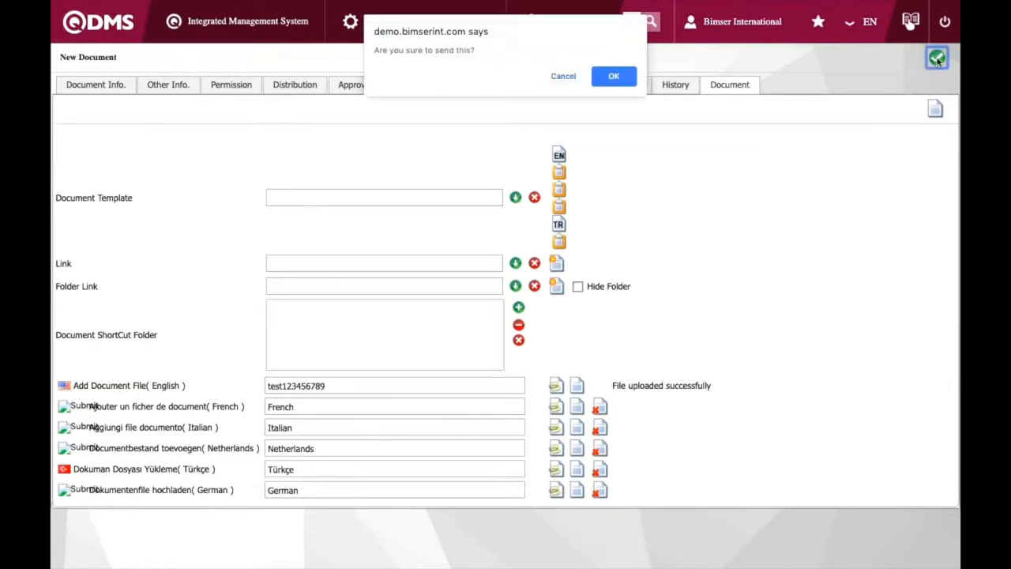
{"action": "left_click", "coordinate": [614, 76]}
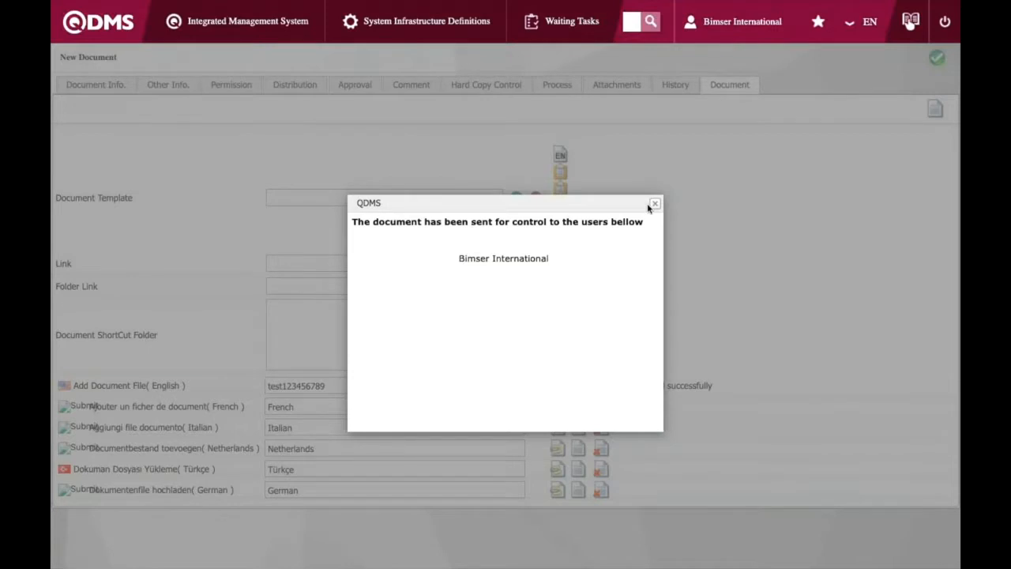
{"action": "left_click", "coordinate": [652, 204]}
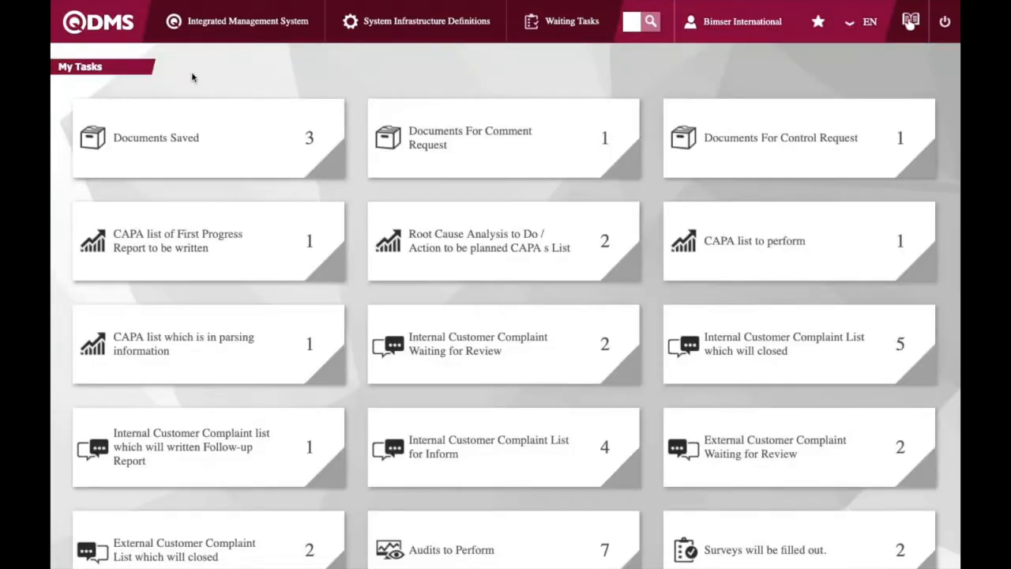
Open test123456789 from the Documents For Control Request tasks, check its document file and send it on for approval
{"action": "left_click", "coordinate": [405, 173]}
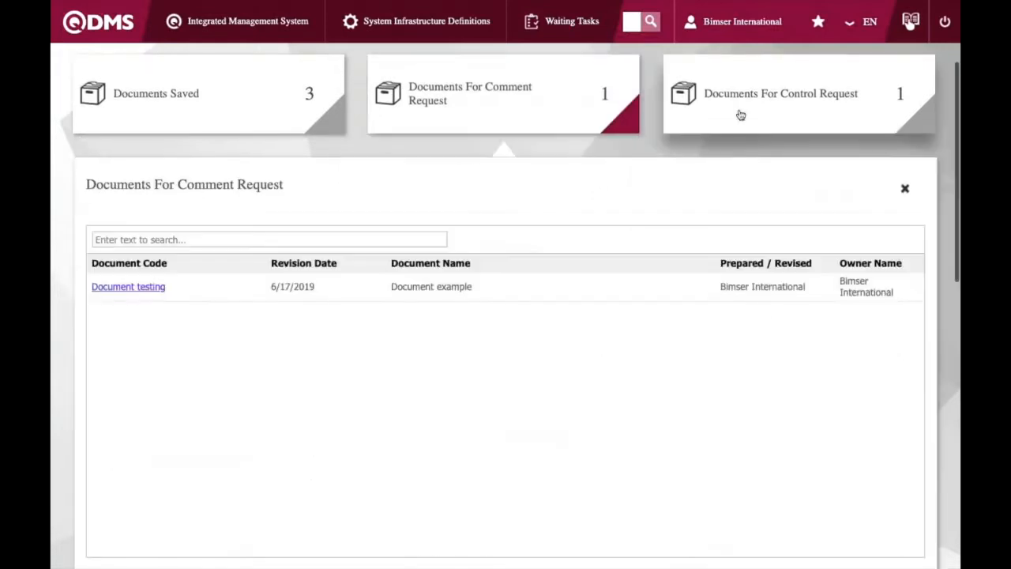
{"action": "left_click", "coordinate": [740, 115]}
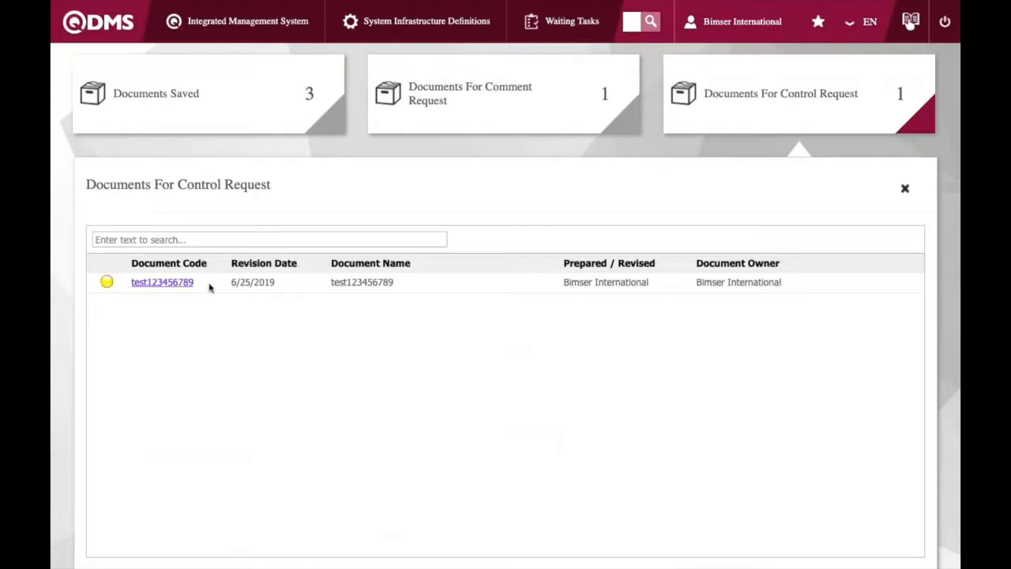
{"action": "left_click", "coordinate": [181, 283]}
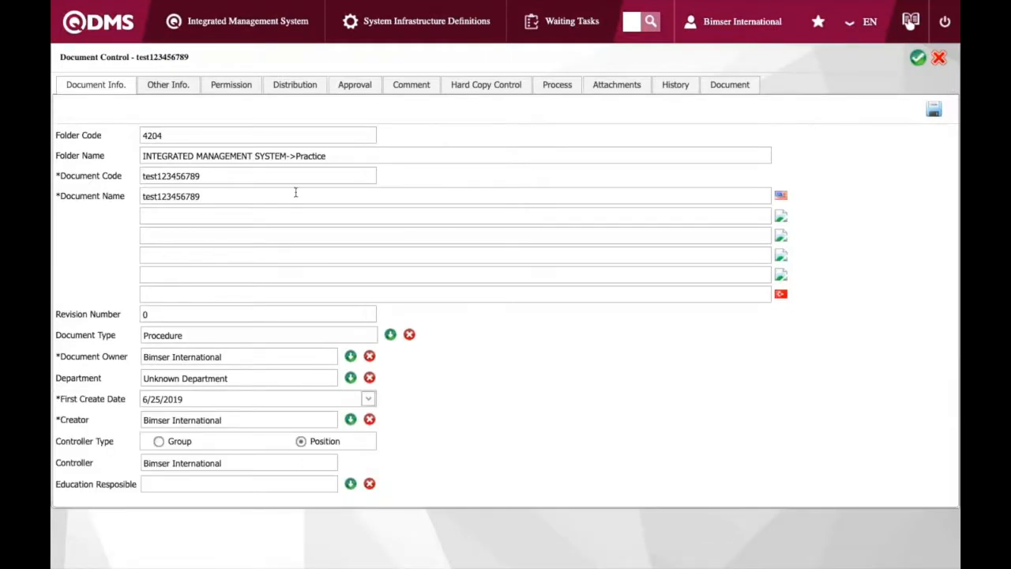
{"action": "left_click", "coordinate": [741, 87]}
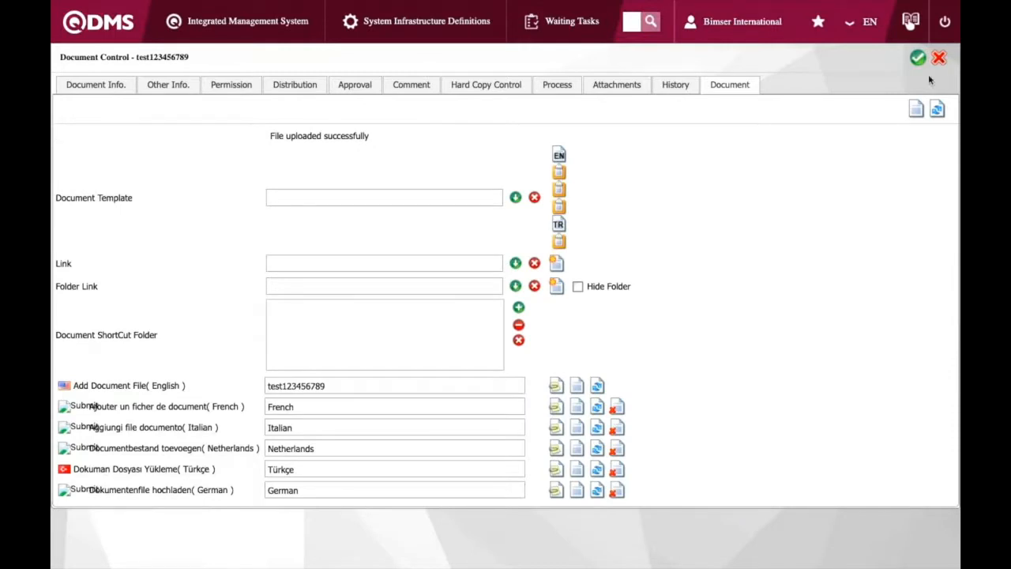
{"action": "left_click", "coordinate": [916, 57]}
{"action": "left_click", "coordinate": [620, 77]}
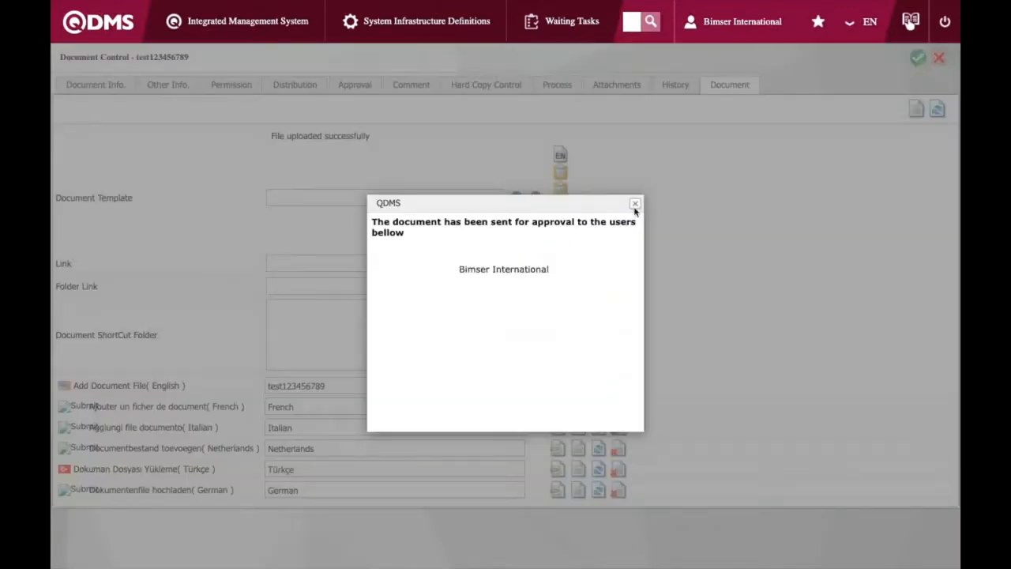
{"action": "left_click", "coordinate": [634, 205]}
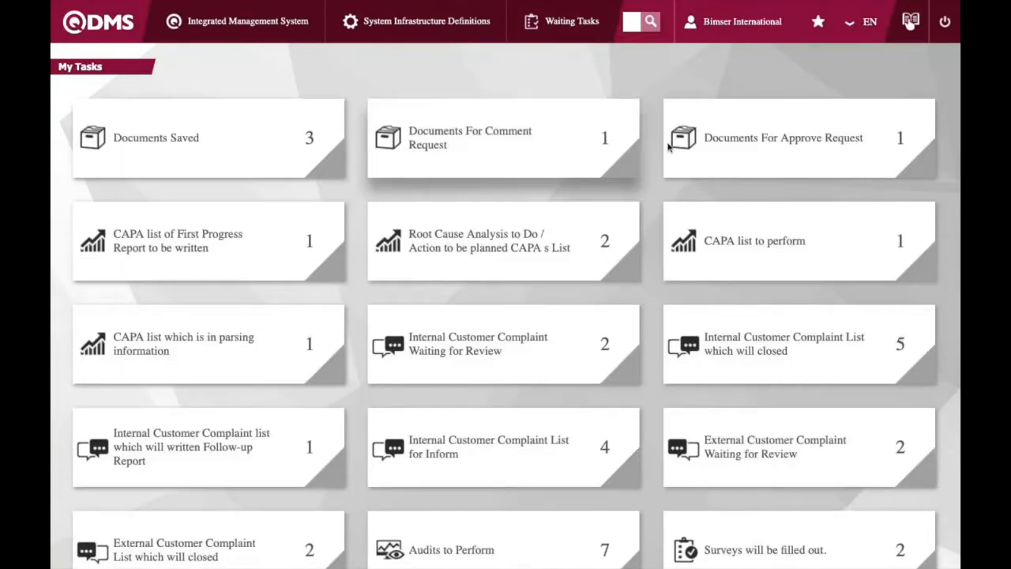
Open test123456789 from the Documents For Approve Request tasks, review its tabs and approve it for publication
{"action": "left_click", "coordinate": [754, 158]}
{"action": "left_click", "coordinate": [162, 284]}
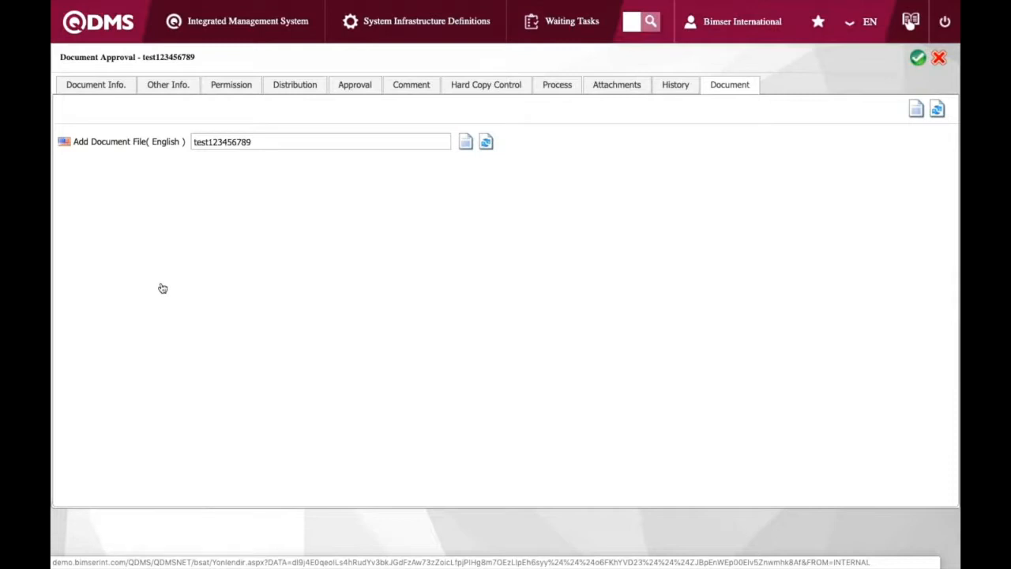
{"action": "left_click", "coordinate": [93, 85]}
{"action": "left_click", "coordinate": [408, 86]}
{"action": "left_click", "coordinate": [724, 85]}
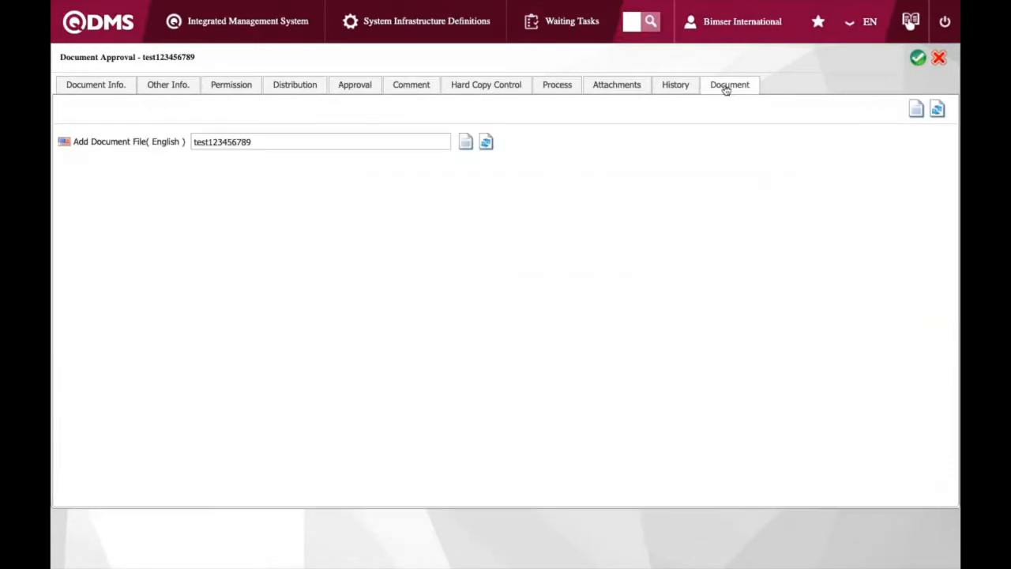
{"action": "left_click", "coordinate": [916, 58]}
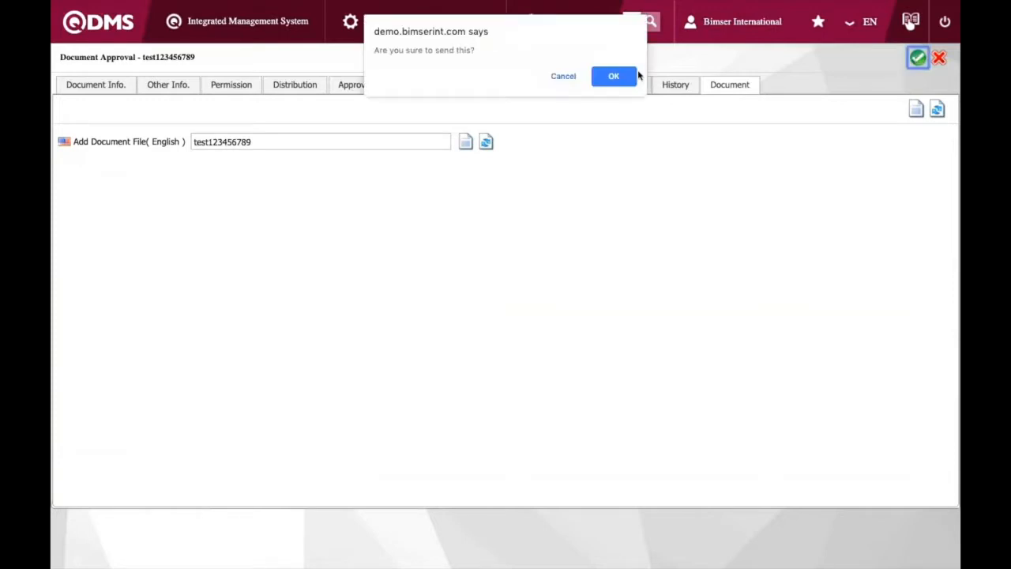
{"action": "left_click", "coordinate": [621, 76]}
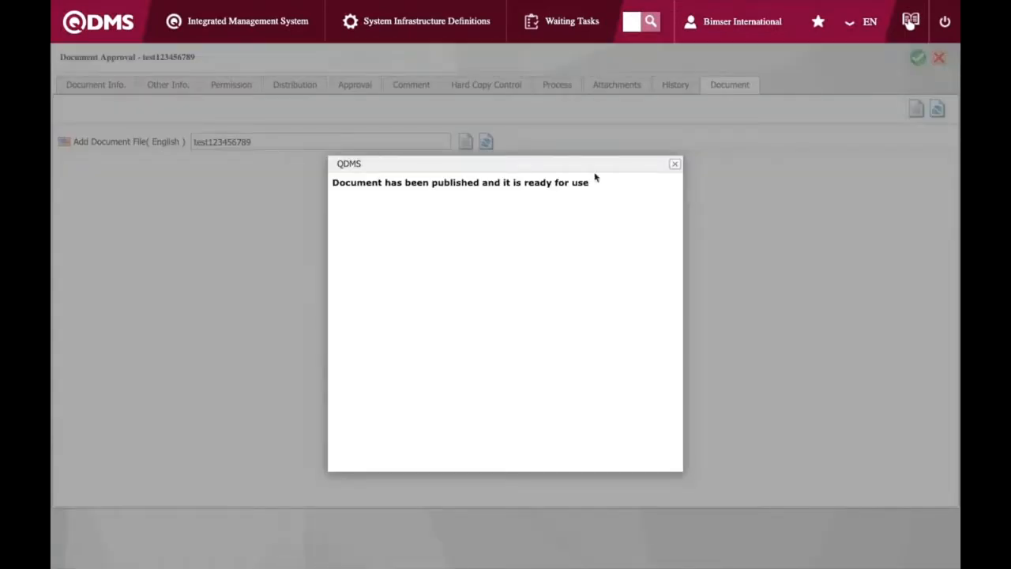
{"action": "left_click", "coordinate": [674, 163]}
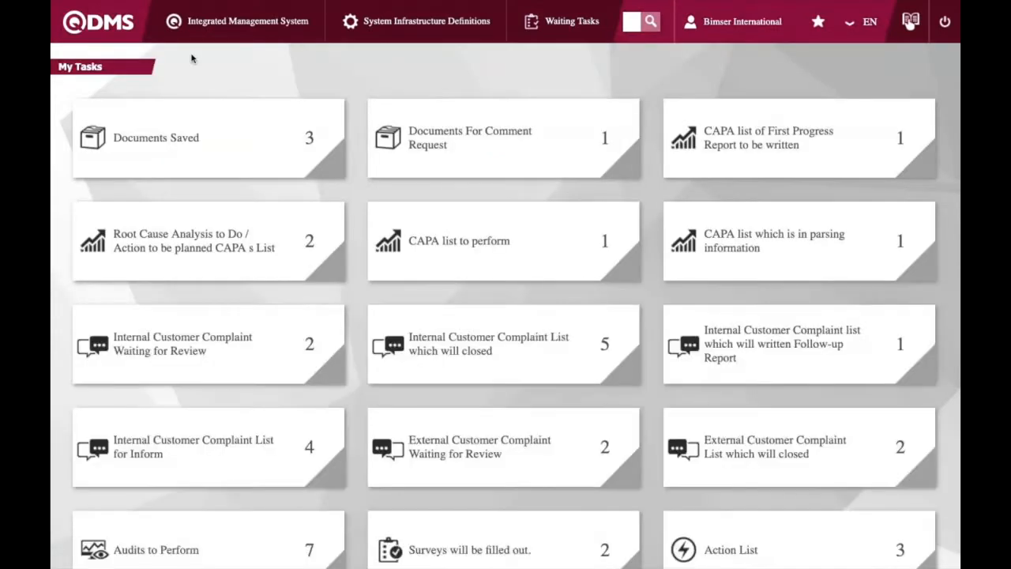
Open the Document Viewer and browse the Practice folder's document list for test123456789
{"action": "left_click", "coordinate": [207, 30]}
{"action": "mouse_move", "coordinate": [249, 89]}
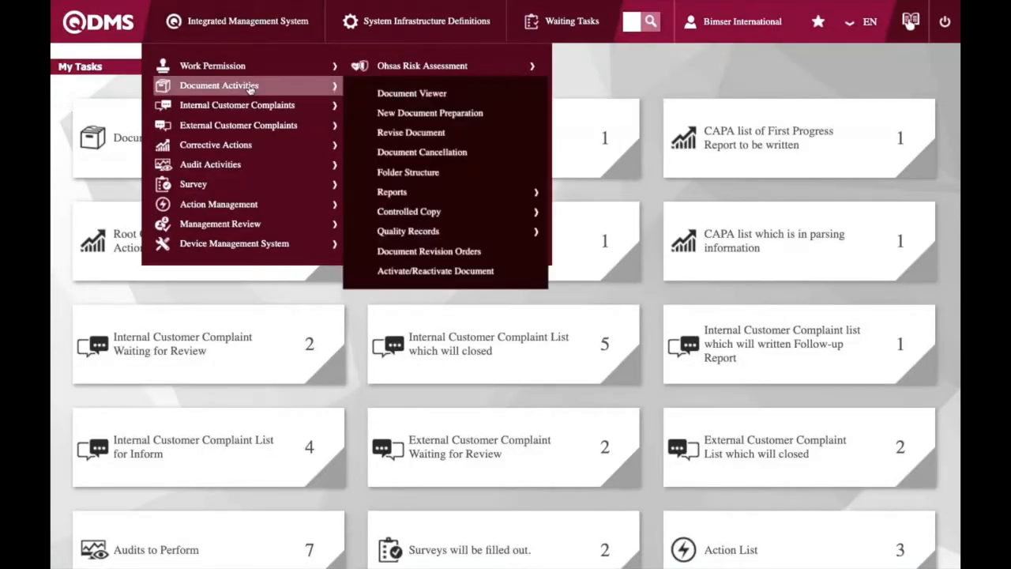
{"action": "left_click", "coordinate": [375, 99]}
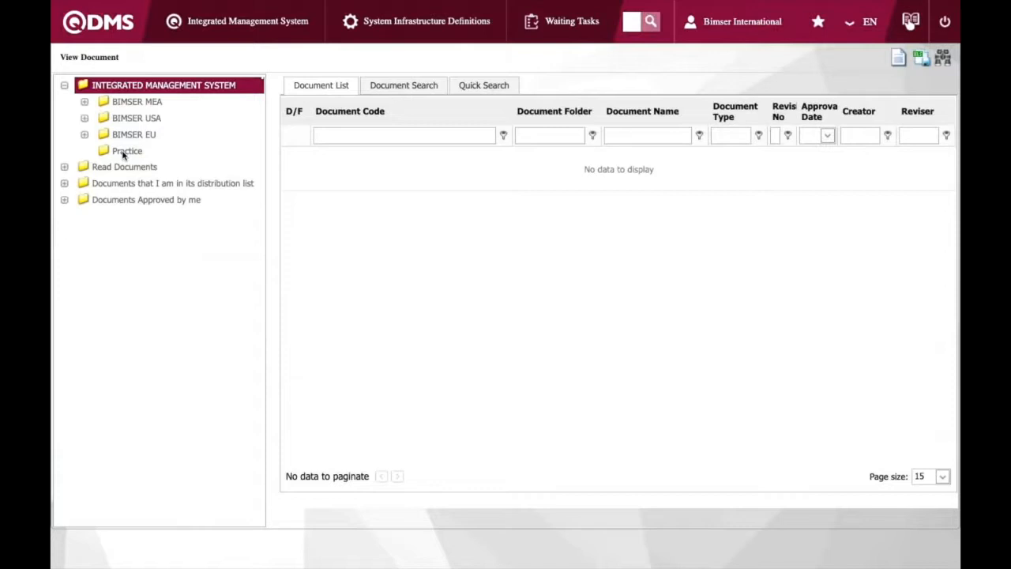
{"action": "left_click", "coordinate": [123, 154]}
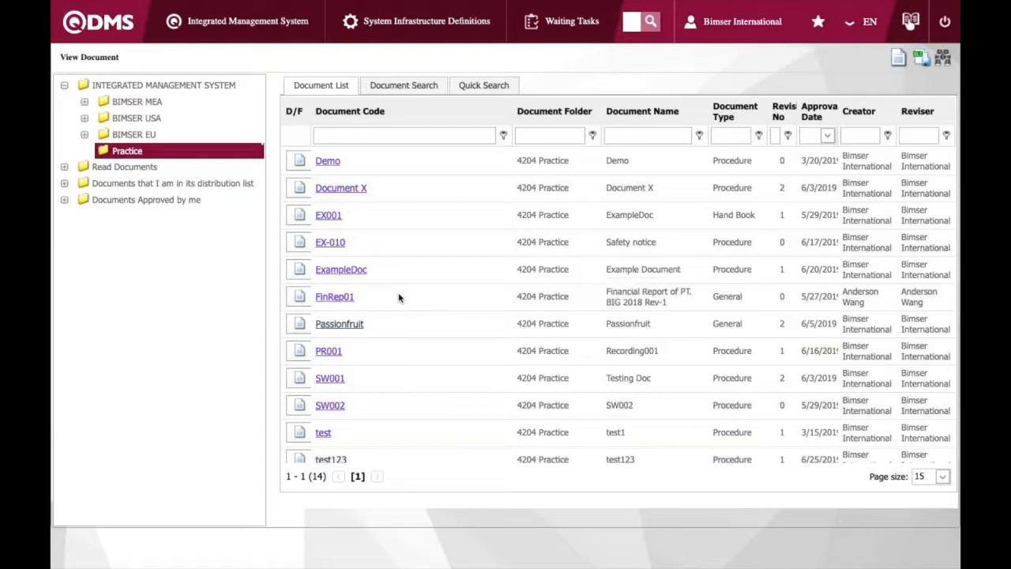
{"action": "scroll", "coordinate": [389, 361], "scroll_direction": "down", "scroll_amount": 2}
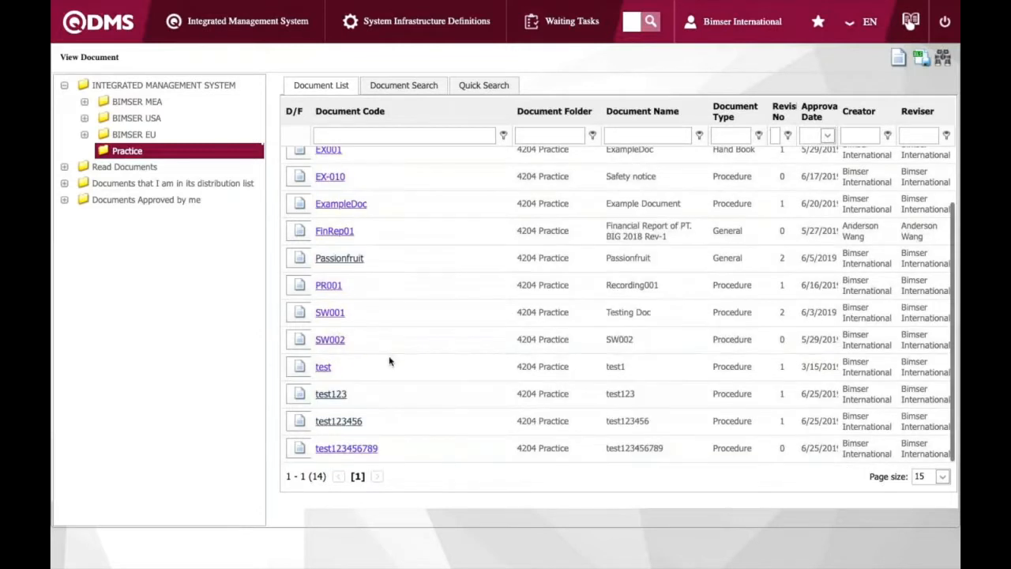
{"action": "left_click", "coordinate": [399, 454]}
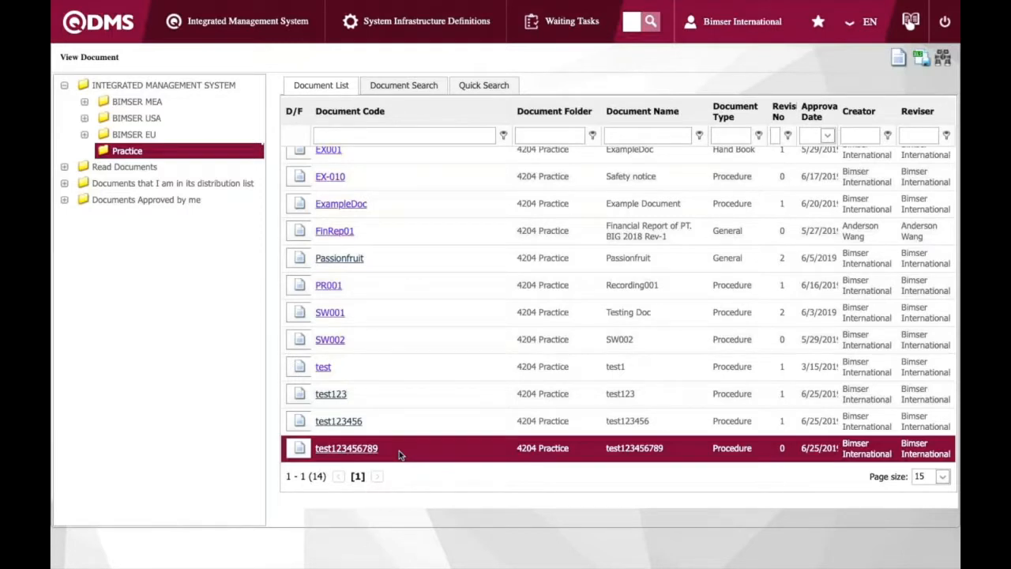
{"action": "scroll", "coordinate": [353, 261], "scroll_direction": "up", "scroll_amount": 2}
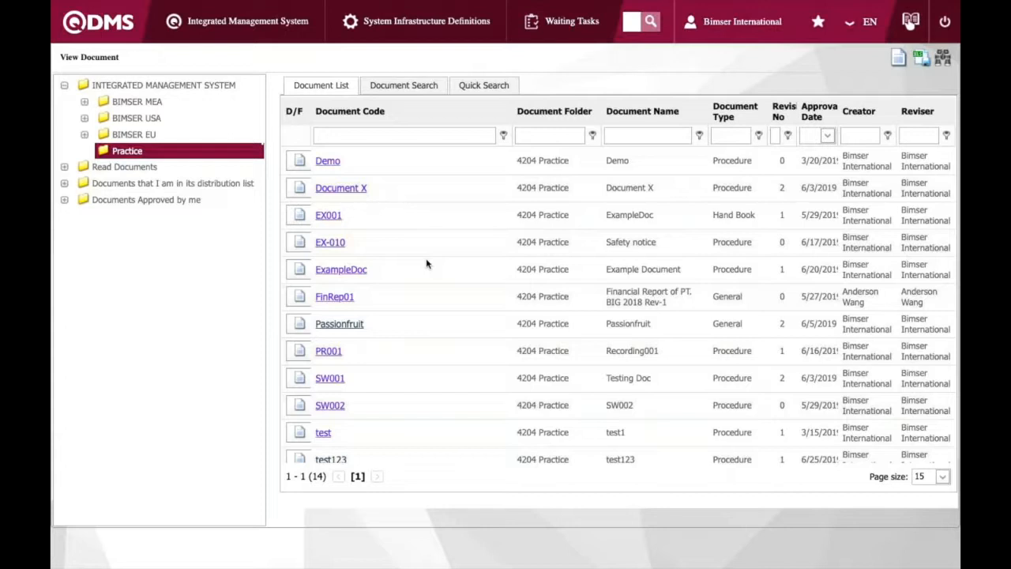
Start a revision of test123456789 from the 4204-Practice folder using Revise Document
{"action": "left_click", "coordinate": [286, 35]}
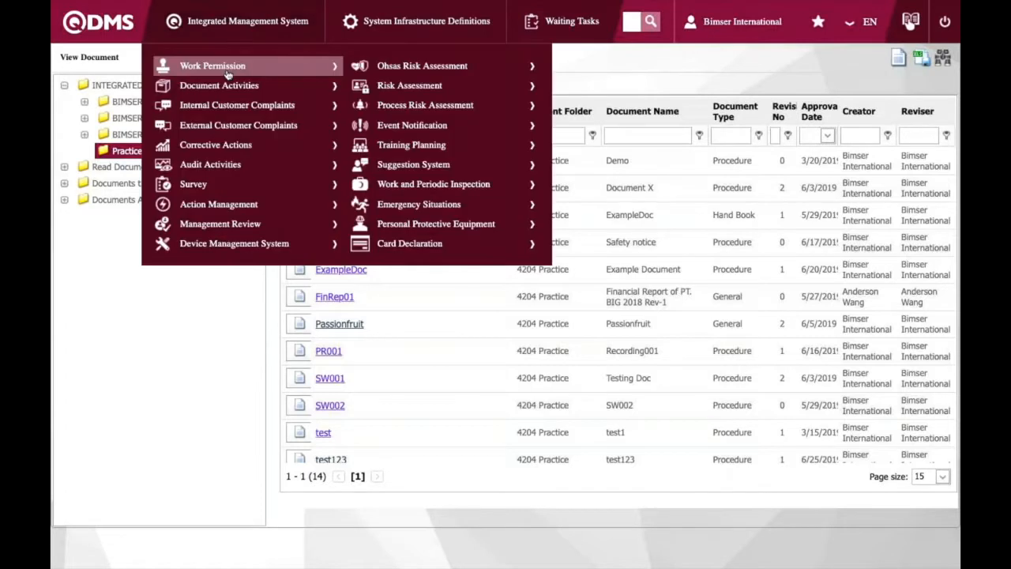
{"action": "mouse_move", "coordinate": [250, 90]}
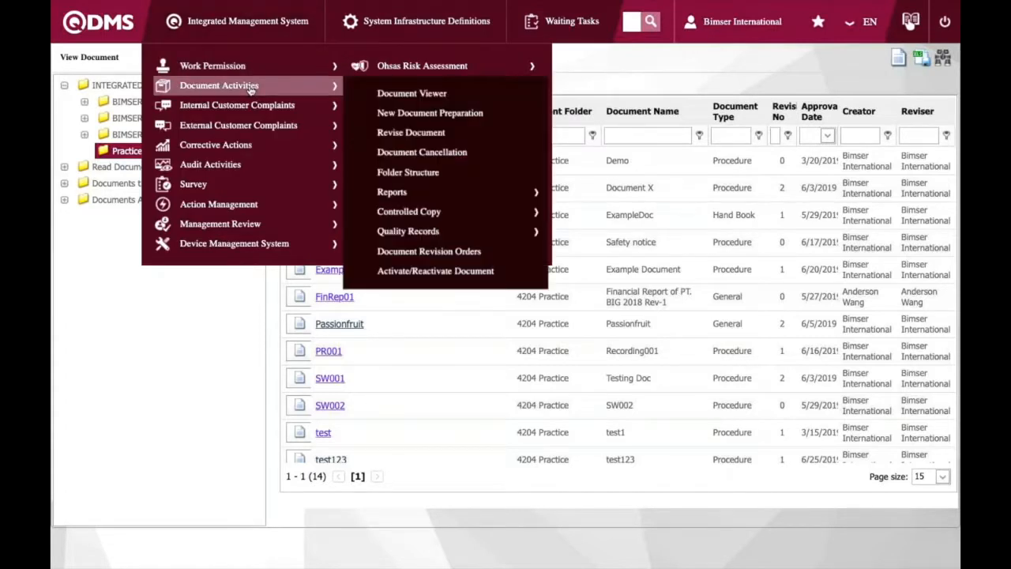
{"action": "left_click", "coordinate": [366, 136]}
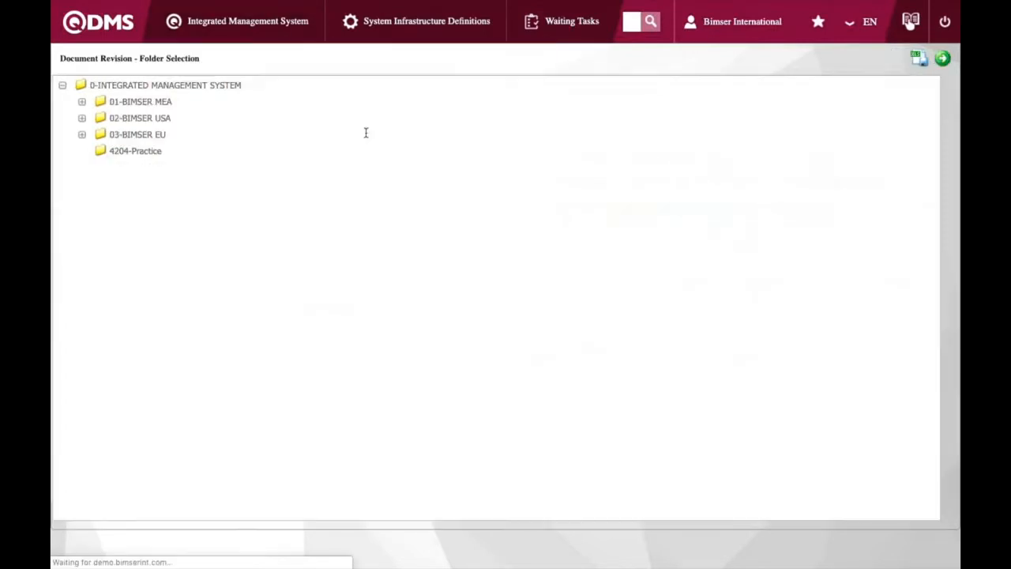
{"action": "left_click", "coordinate": [142, 148]}
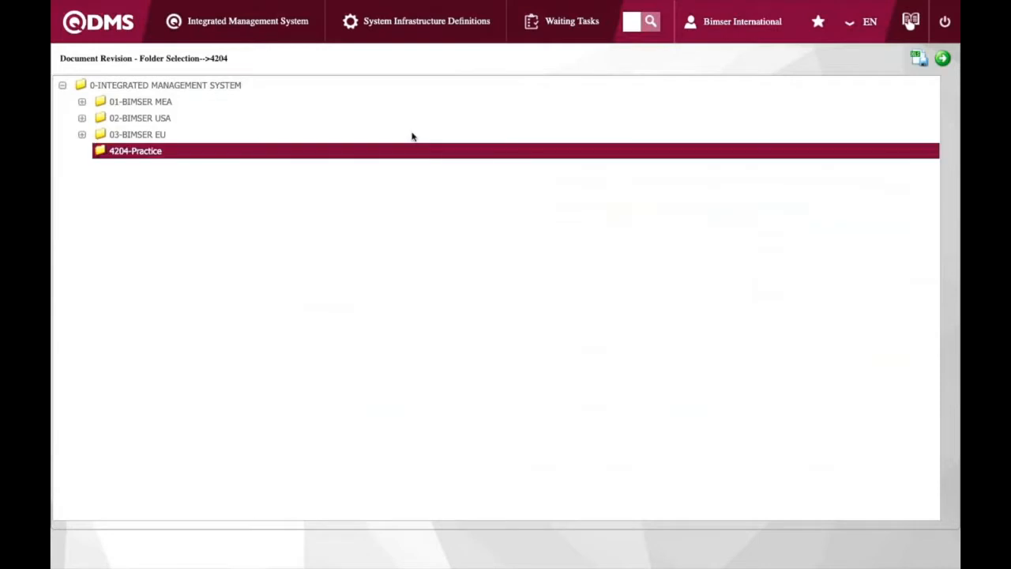
{"action": "left_click", "coordinate": [942, 61]}
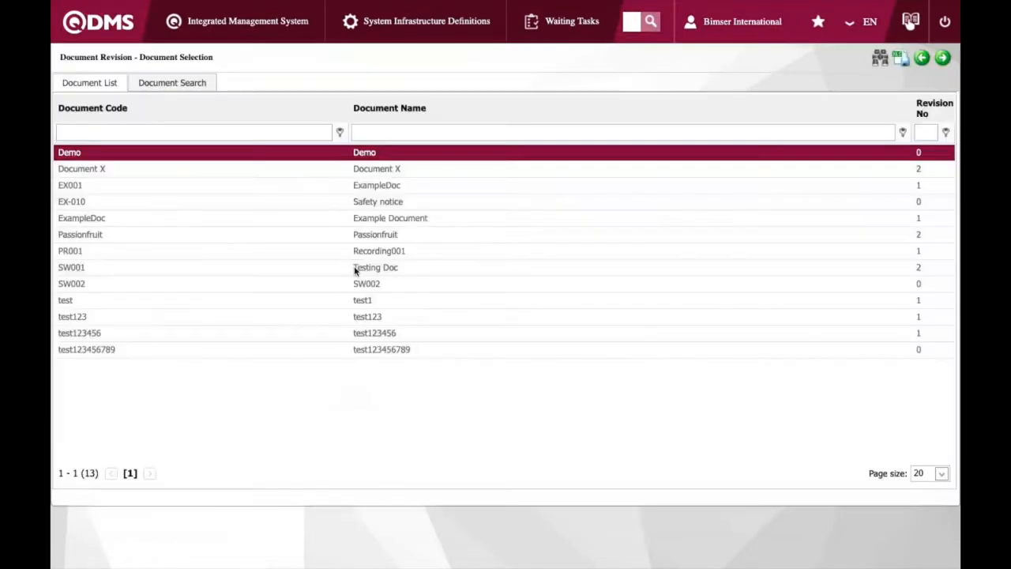
{"action": "left_click", "coordinate": [145, 352]}
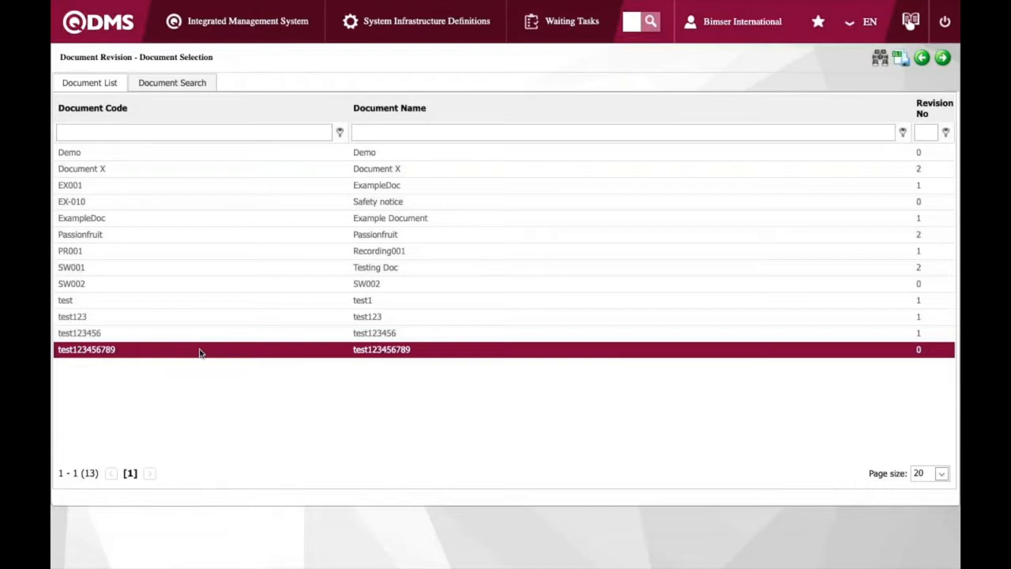
{"action": "left_click", "coordinate": [943, 57]}
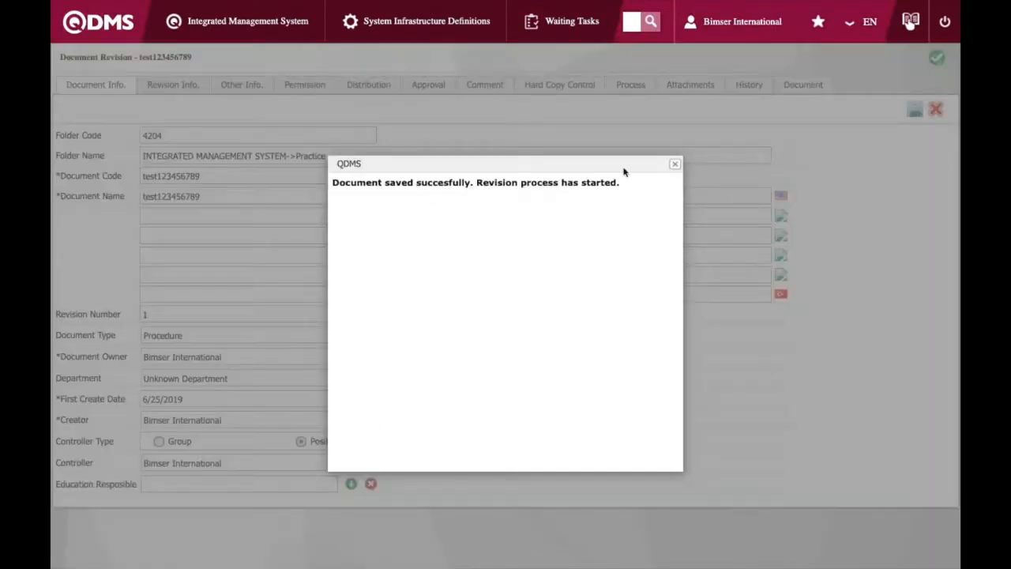
{"action": "left_click", "coordinate": [673, 164]}
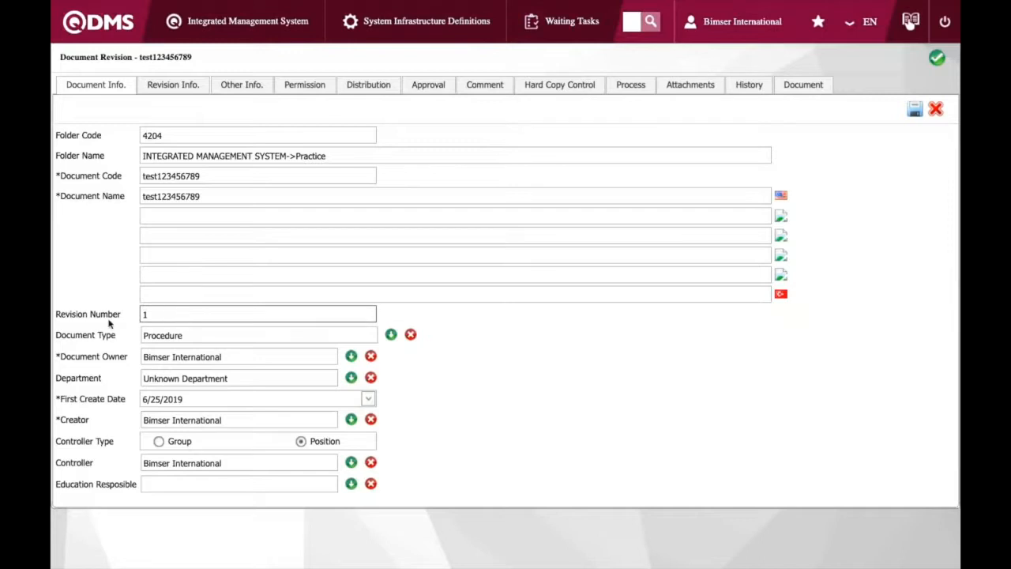
Try to attach test123_1.docx from the Desktop as the revision's English document file
{"action": "left_click_drag", "start_coordinate": [123, 316], "coordinate": [56, 317]}
{"action": "left_click", "coordinate": [123, 292]}
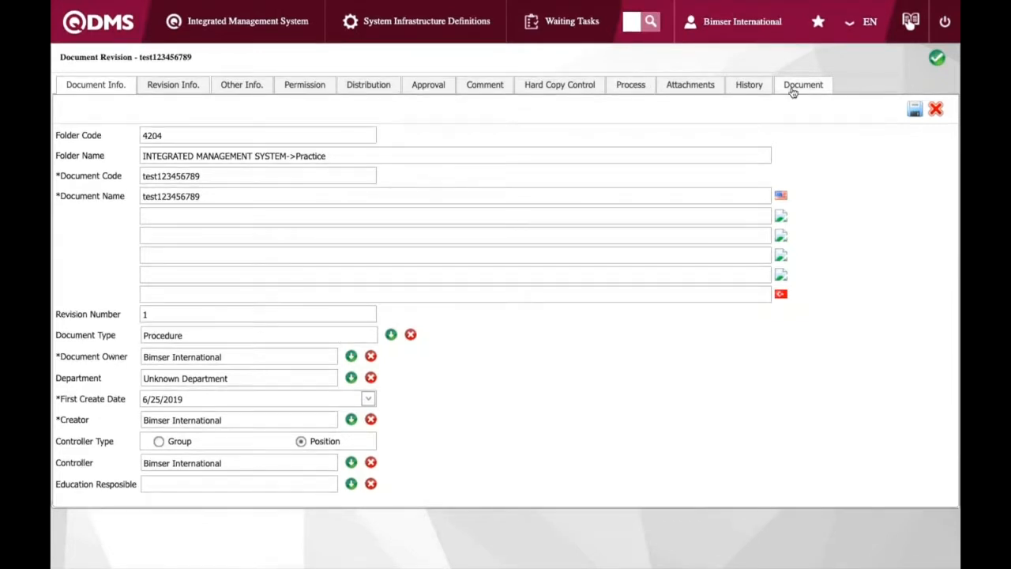
{"action": "left_click", "coordinate": [792, 90]}
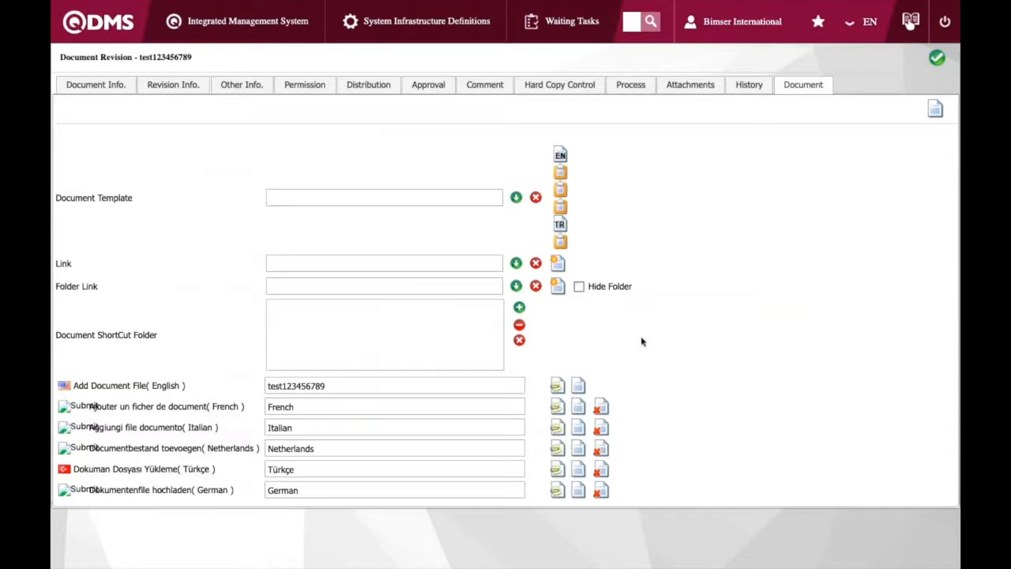
{"action": "left_click", "coordinate": [558, 386]}
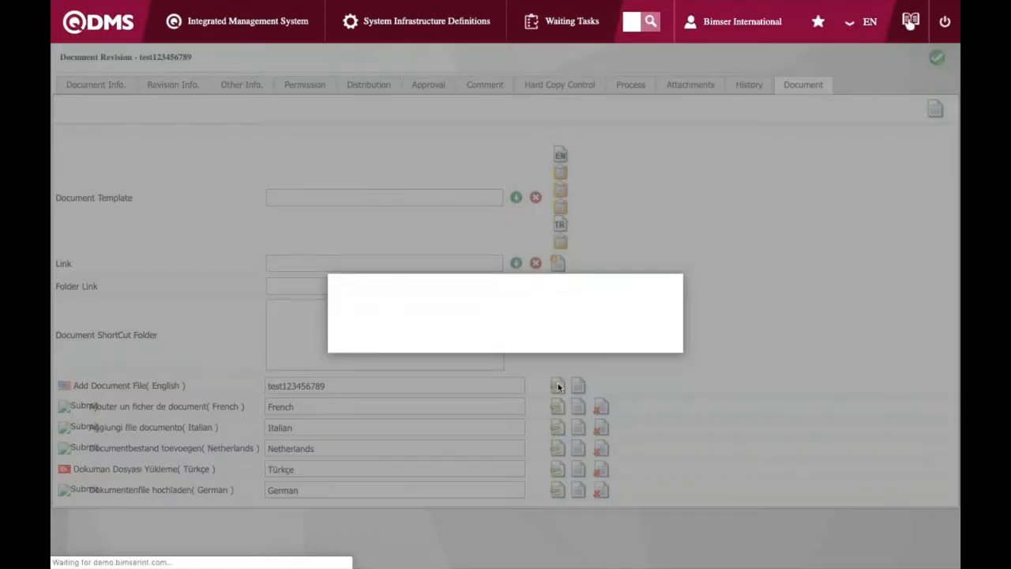
{"action": "left_click", "coordinate": [631, 317]}
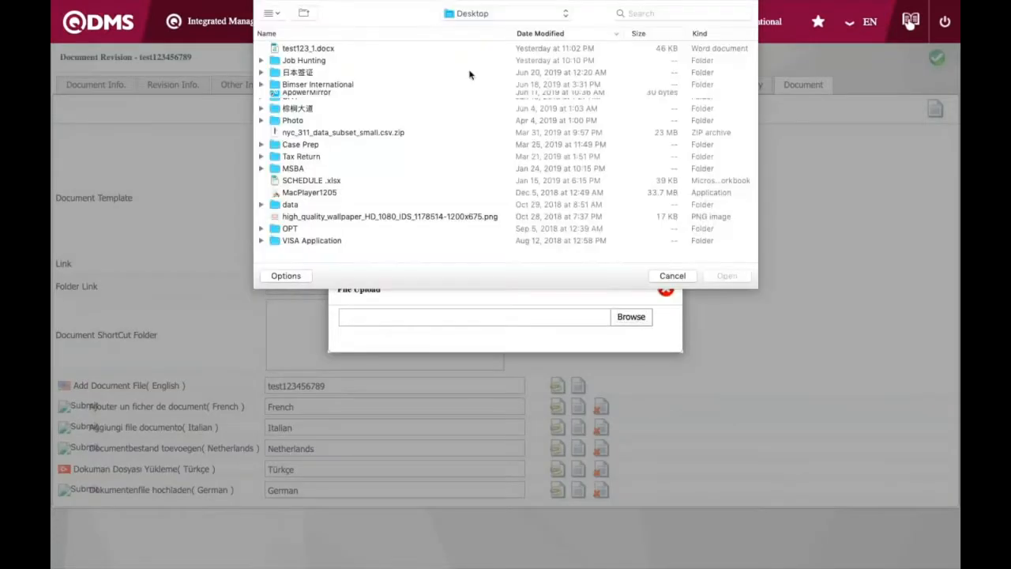
{"action": "left_click", "coordinate": [371, 49]}
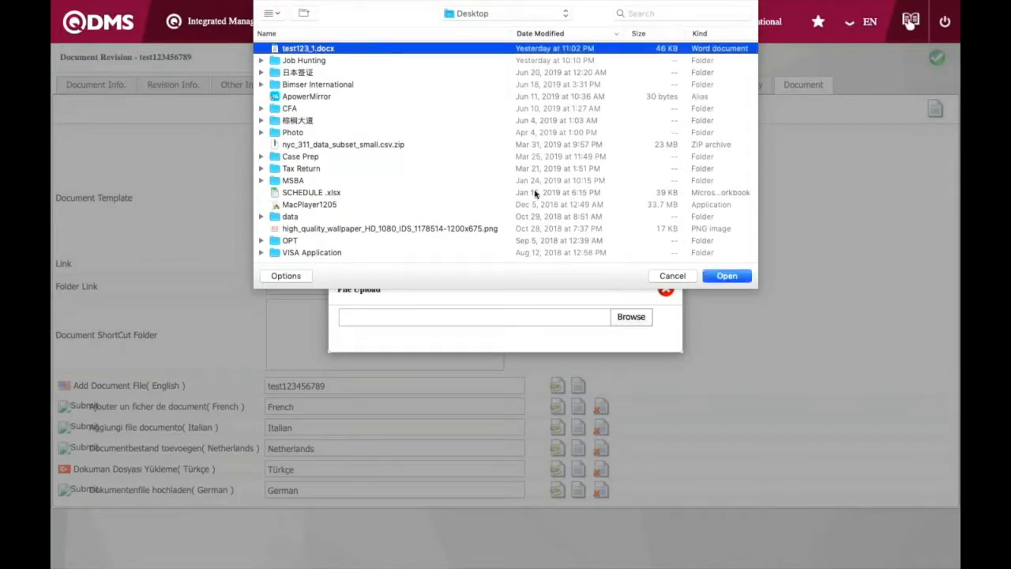
{"action": "left_click", "coordinate": [726, 276]}
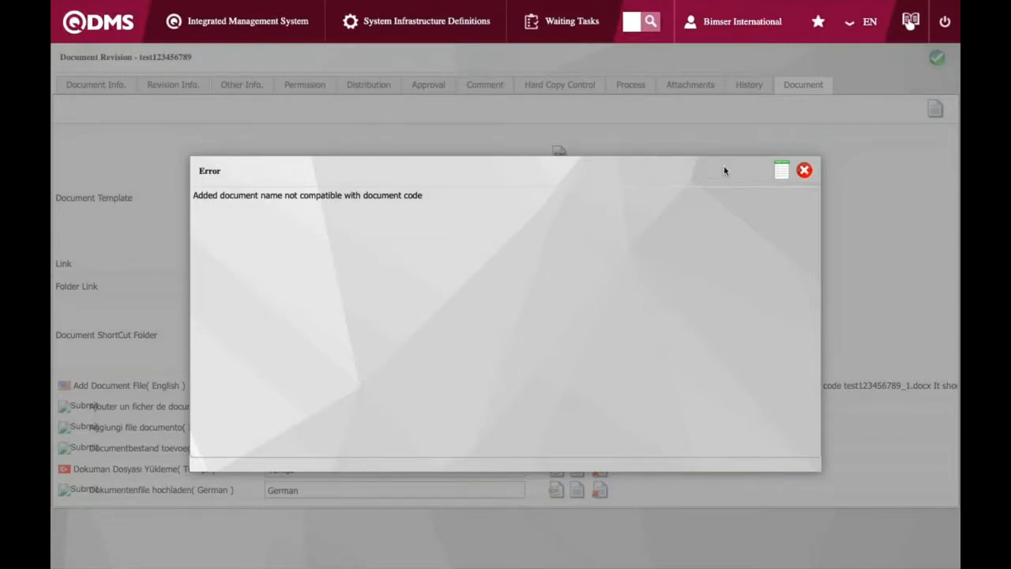
{"action": "left_click", "coordinate": [804, 170]}
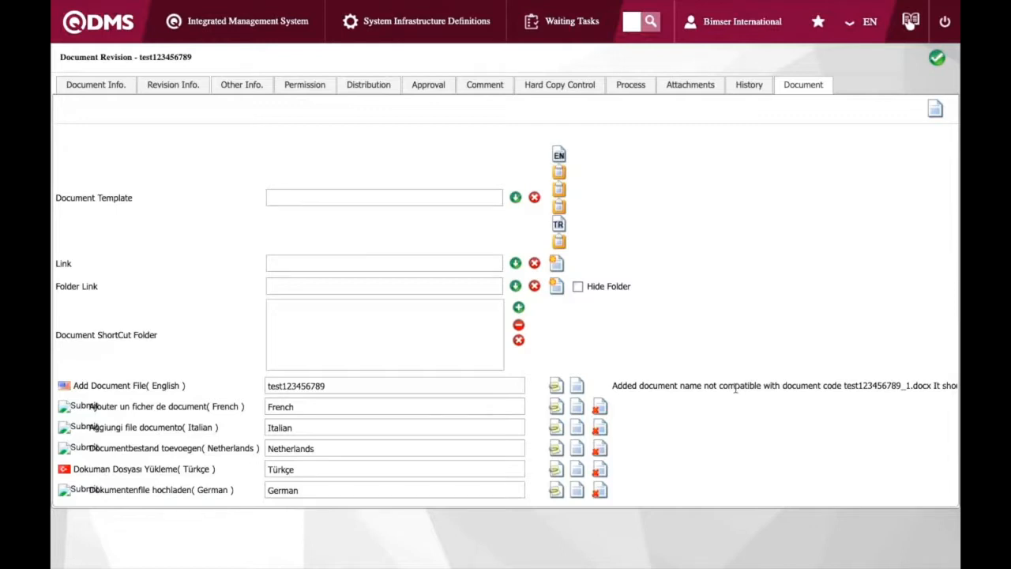
Copy the expected file name and, in Finder, rename the desktop file test123_1.docx to test123456789_1.docx
{"action": "scroll", "coordinate": [735, 388], "scroll_direction": "right", "scroll_amount": 2}
{"action": "left_click_drag", "start_coordinate": [790, 385], "coordinate": [876, 385]}
{"action": "key", "text": "super+c"}
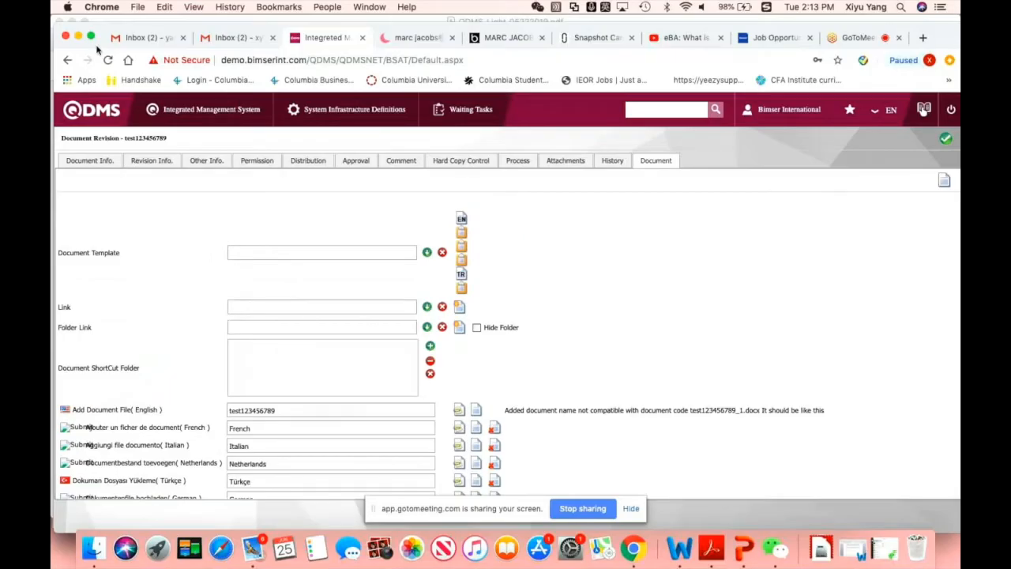
{"action": "left_click", "coordinate": [78, 37]}
{"action": "left_click", "coordinate": [75, 22]}
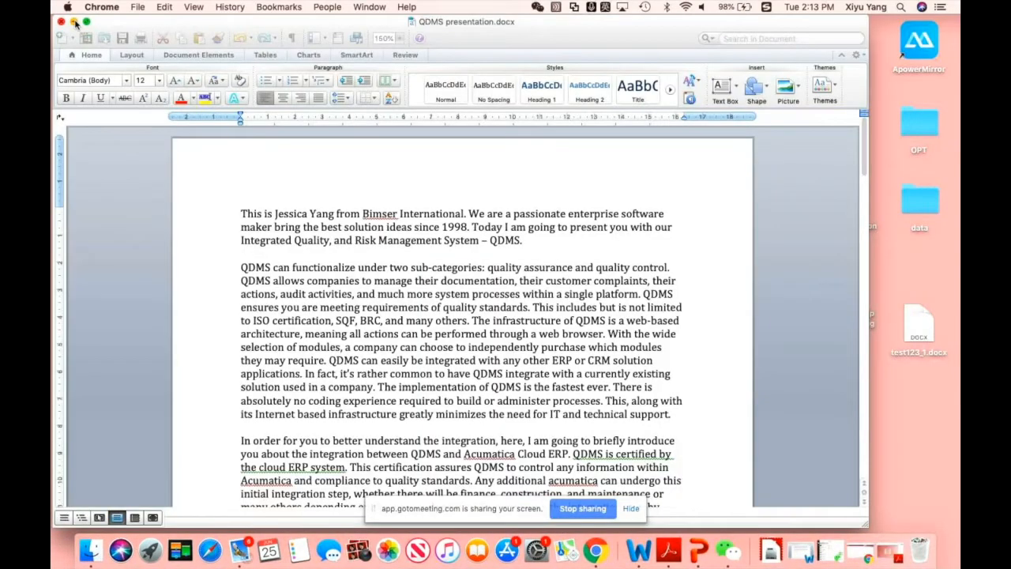
{"action": "left_click", "coordinate": [75, 22]}
{"action": "left_click", "coordinate": [271, 83]}
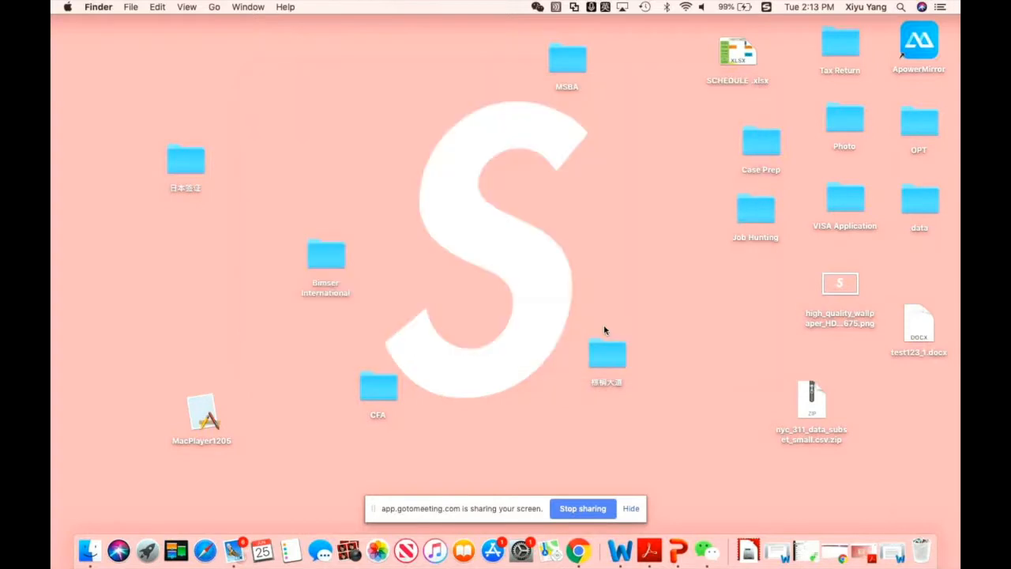
{"action": "left_click", "coordinate": [916, 354]}
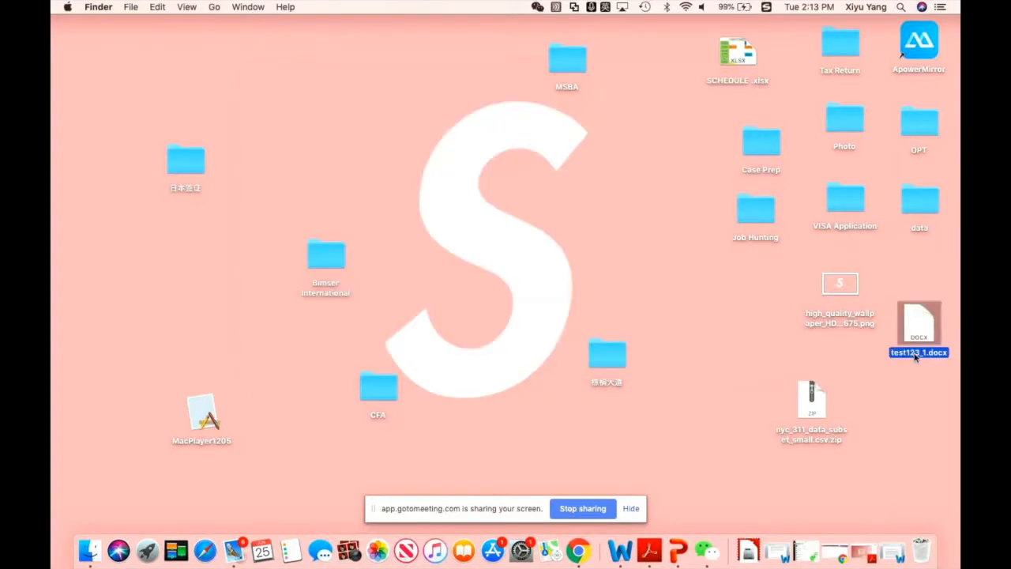
{"action": "key", "text": "Return"}
{"action": "key", "text": "super+v"}
{"action": "key", "text": "BackSpace"}
{"action": "key", "text": "BackSpace"}
{"action": "key", "text": "BackSpace"}
{"action": "key", "text": "BackSpace"}
{"action": "key", "text": "BackSpace"}
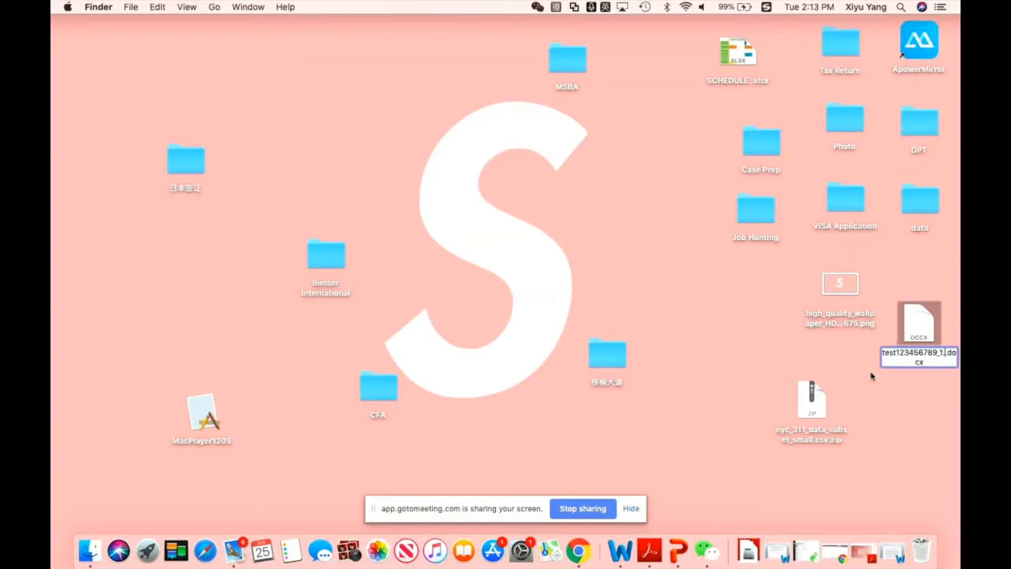
{"action": "key", "text": "BackSpace"}
{"action": "key", "text": "Return"}
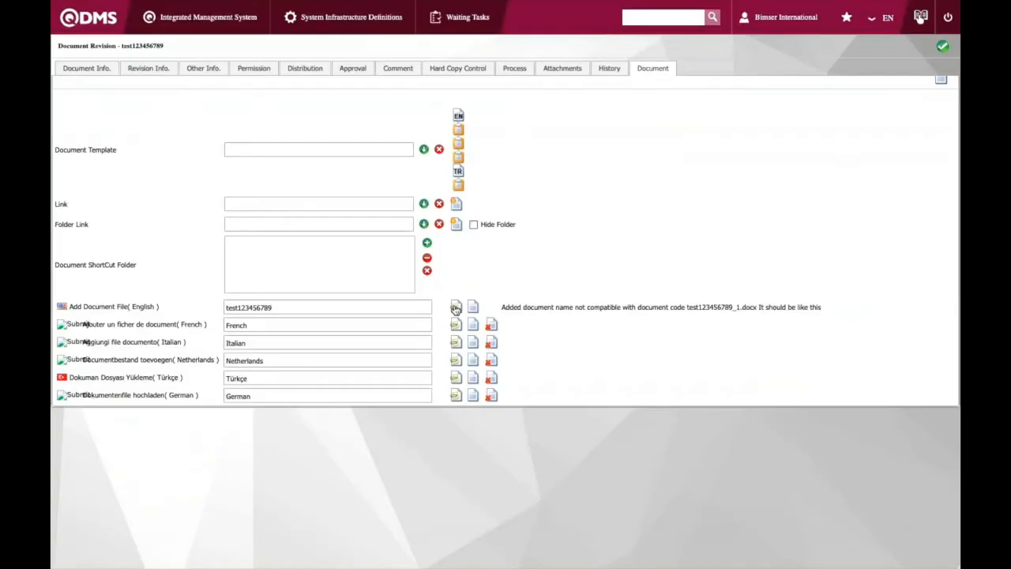
Upload test123456789_1.docx as the revision's English document file and zoom in the page
{"action": "left_click", "coordinate": [456, 308]}
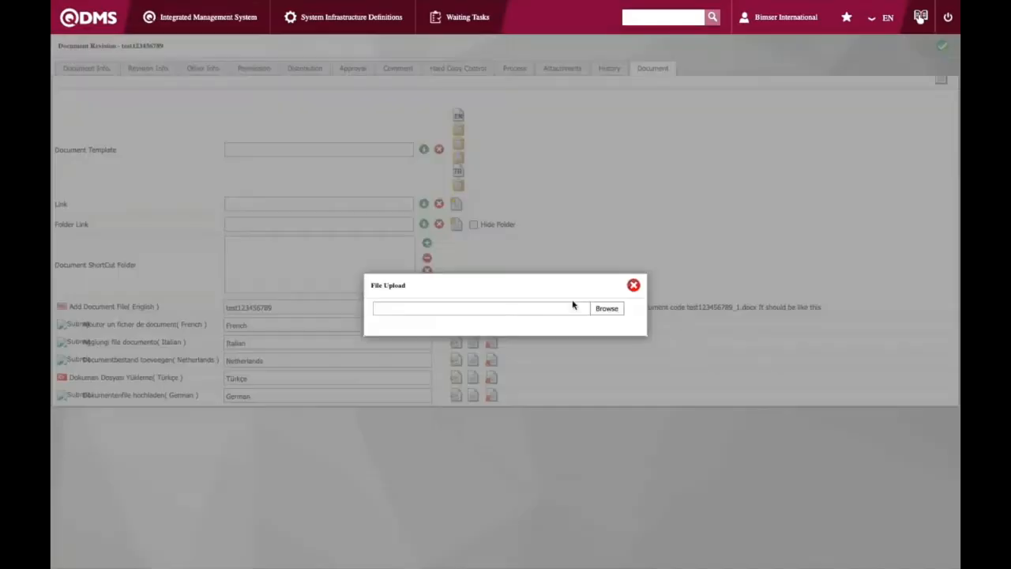
{"action": "left_click", "coordinate": [607, 308]}
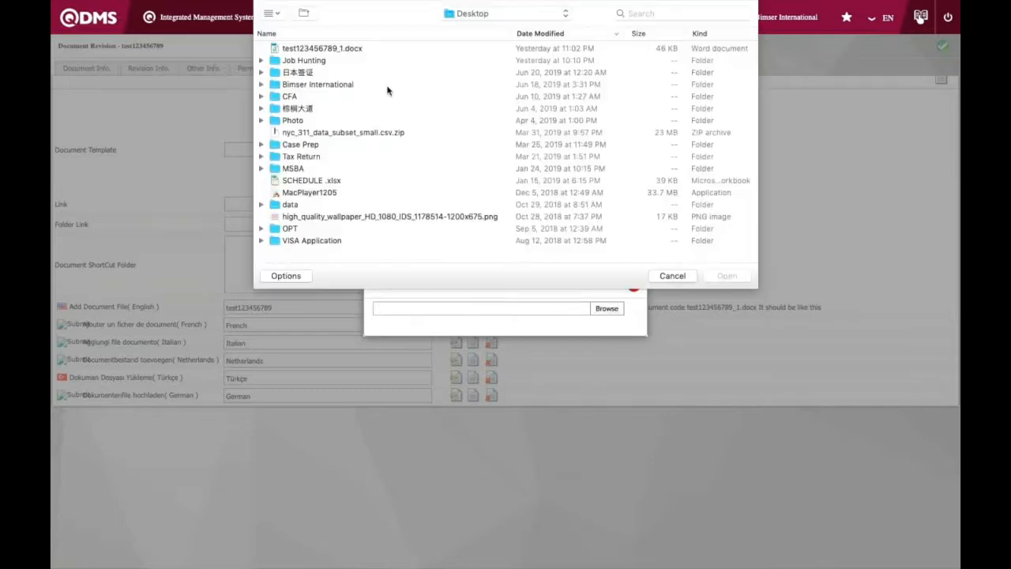
{"action": "left_click", "coordinate": [408, 48]}
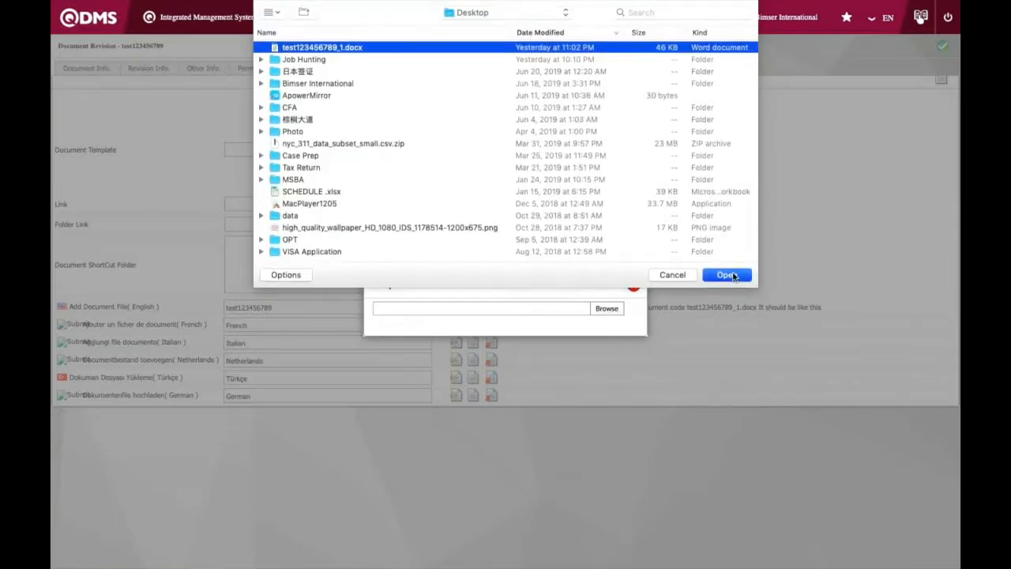
{"action": "left_click", "coordinate": [727, 275]}
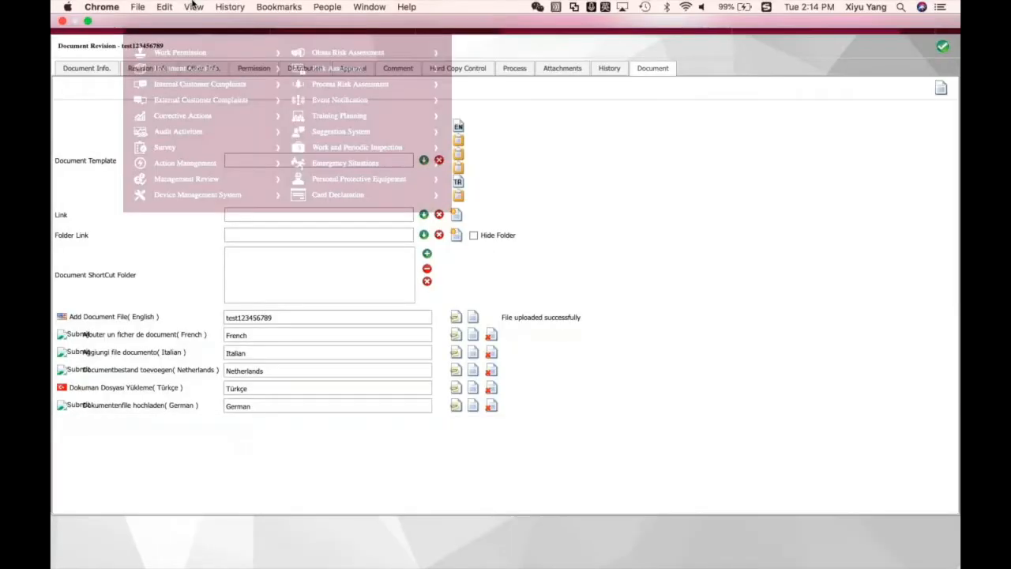
{"action": "left_click", "coordinate": [193, 7]}
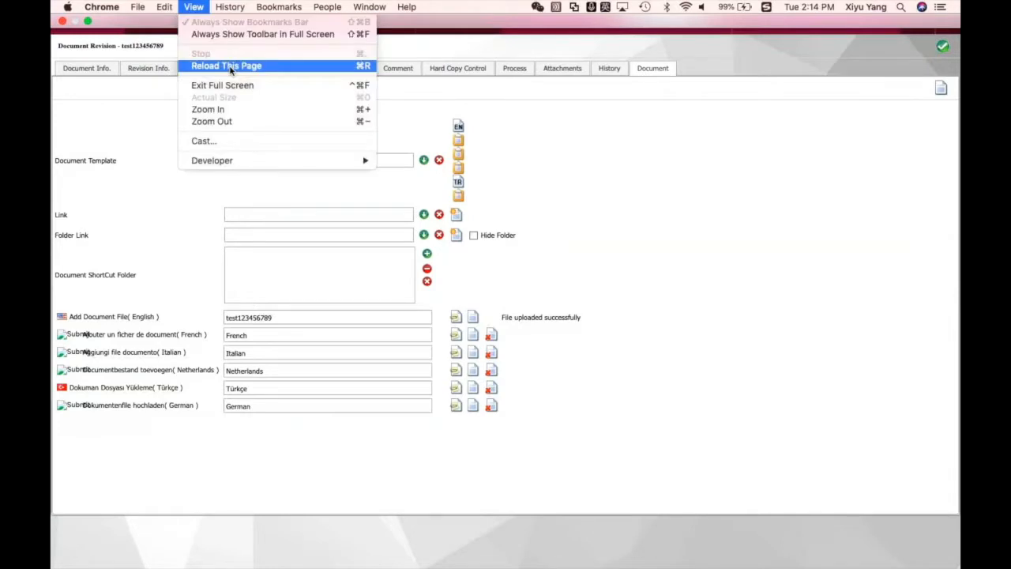
{"action": "left_click", "coordinate": [207, 109]}
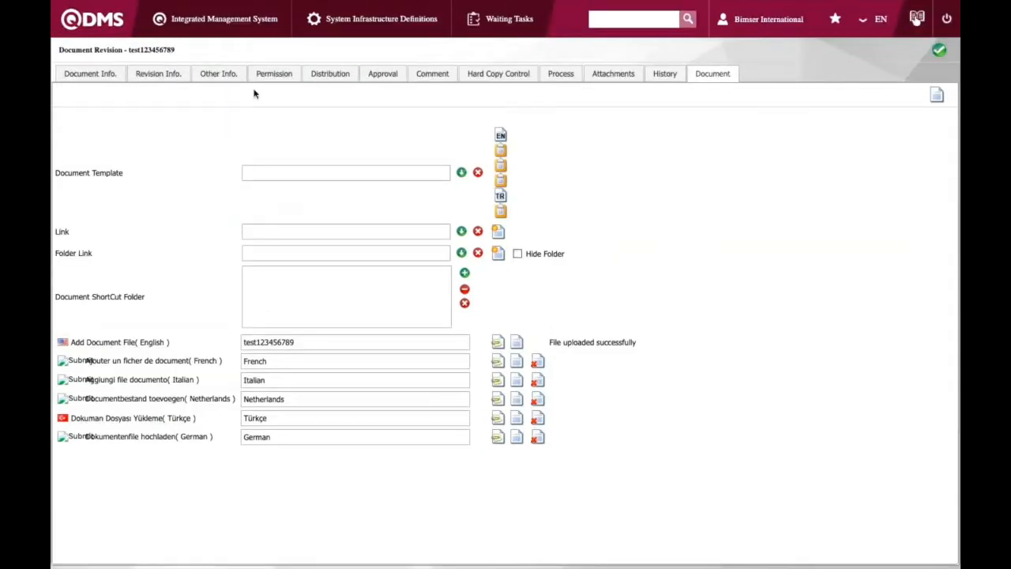
Try to send the revision for control
{"action": "left_click", "coordinate": [939, 50]}
{"action": "left_click", "coordinate": [615, 76]}
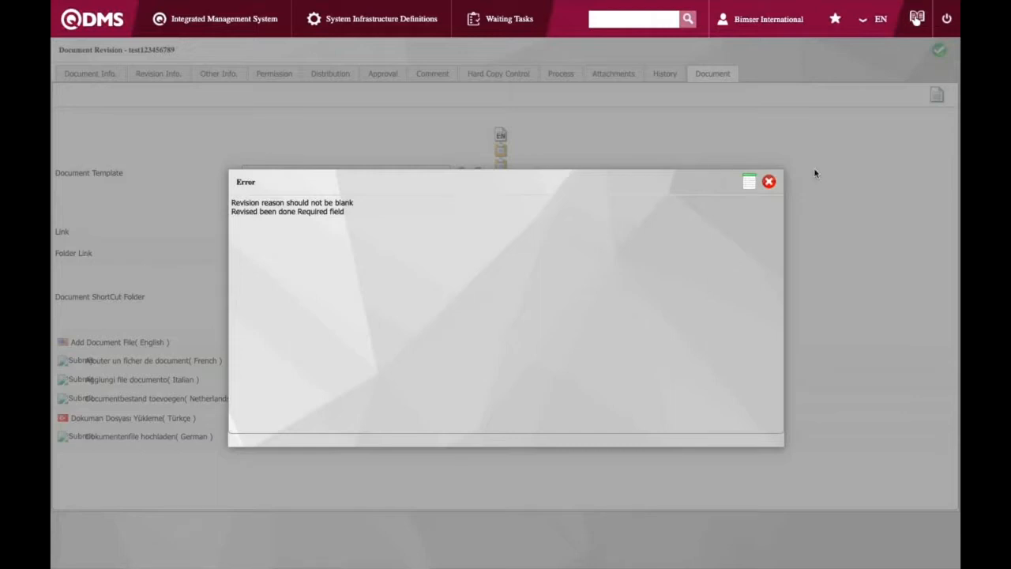
{"action": "left_click", "coordinate": [768, 182]}
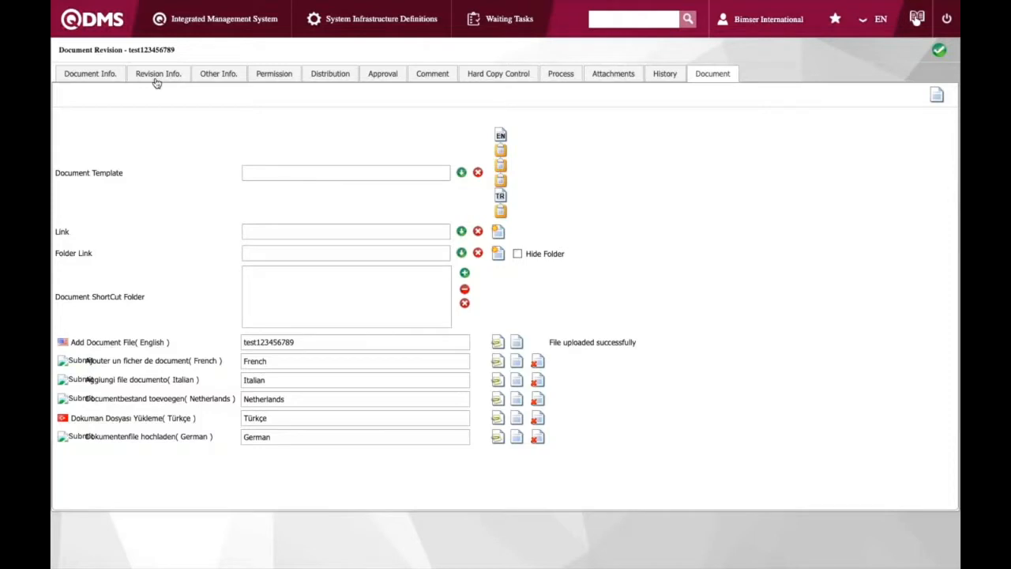
Enter "Change the file" as the revision reason and "change the file" as the revision text
{"action": "left_click", "coordinate": [156, 75]}
{"action": "left_click", "coordinate": [166, 133]}
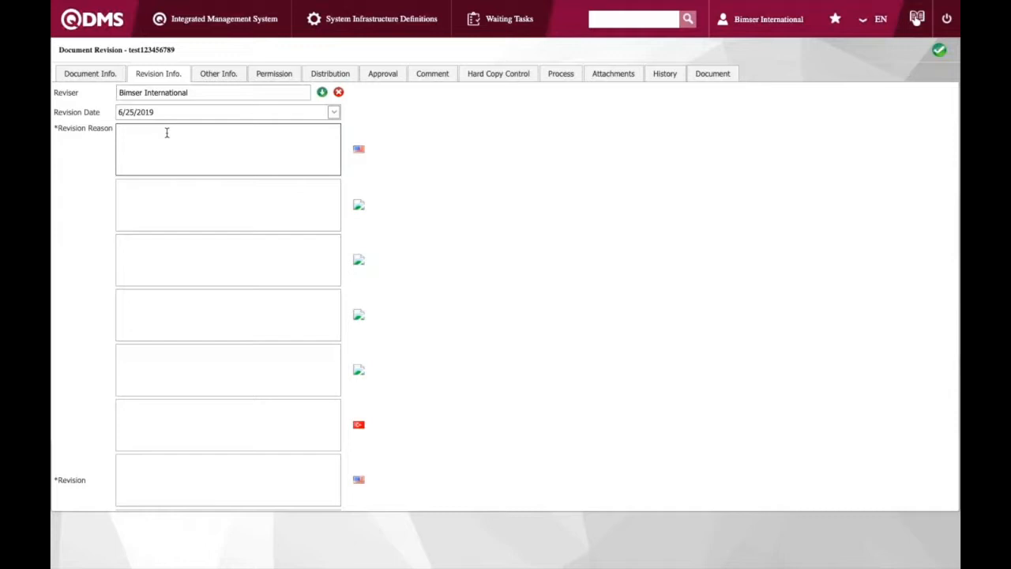
{"action": "type", "text": "Change the file"}
{"action": "scroll", "coordinate": [149, 362], "scroll_direction": "down", "scroll_amount": 2}
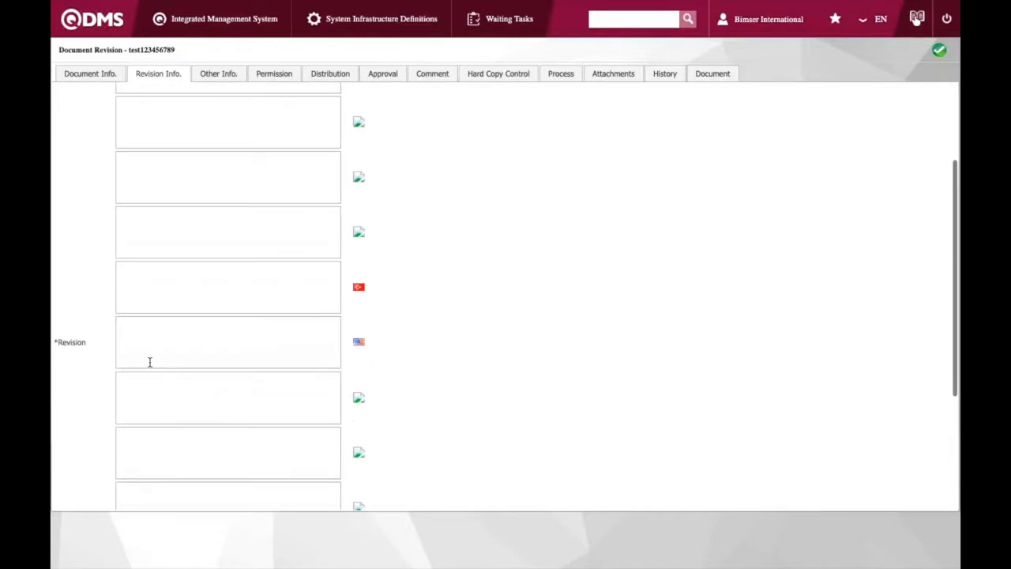
{"action": "left_click", "coordinate": [150, 338]}
{"action": "type", "text": "change the file"}
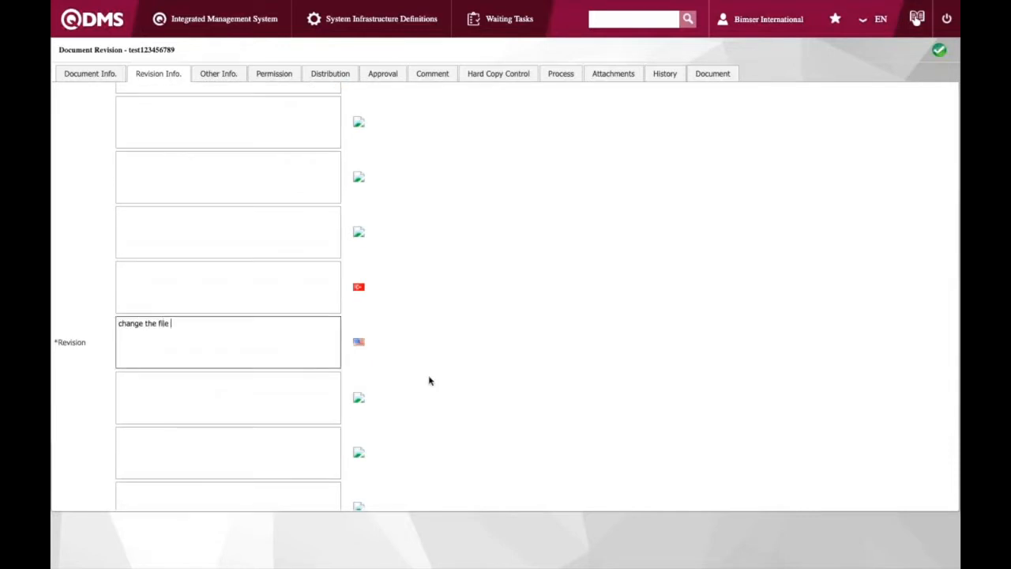
Send the revision of test123456789 for control and confirm it
{"action": "scroll", "coordinate": [429, 381], "scroll_direction": "down", "scroll_amount": 3}
{"action": "left_click", "coordinate": [938, 50]}
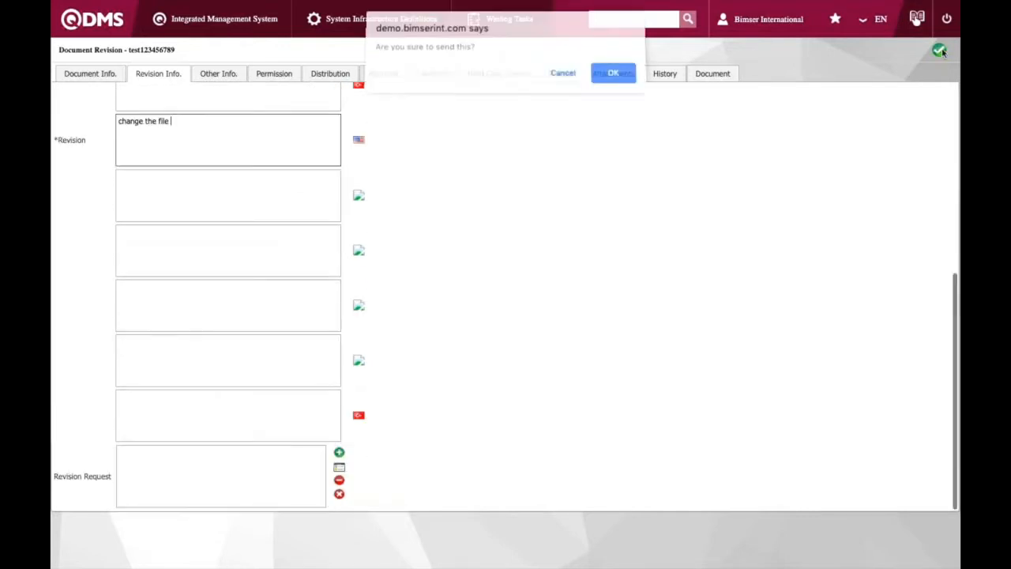
{"action": "left_click", "coordinate": [604, 79]}
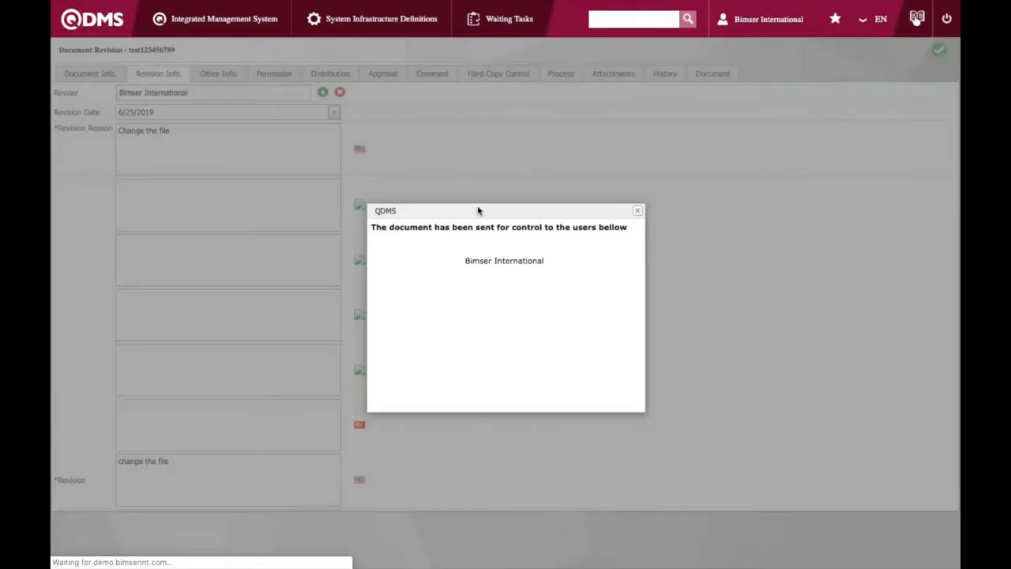
{"action": "left_click", "coordinate": [636, 210]}
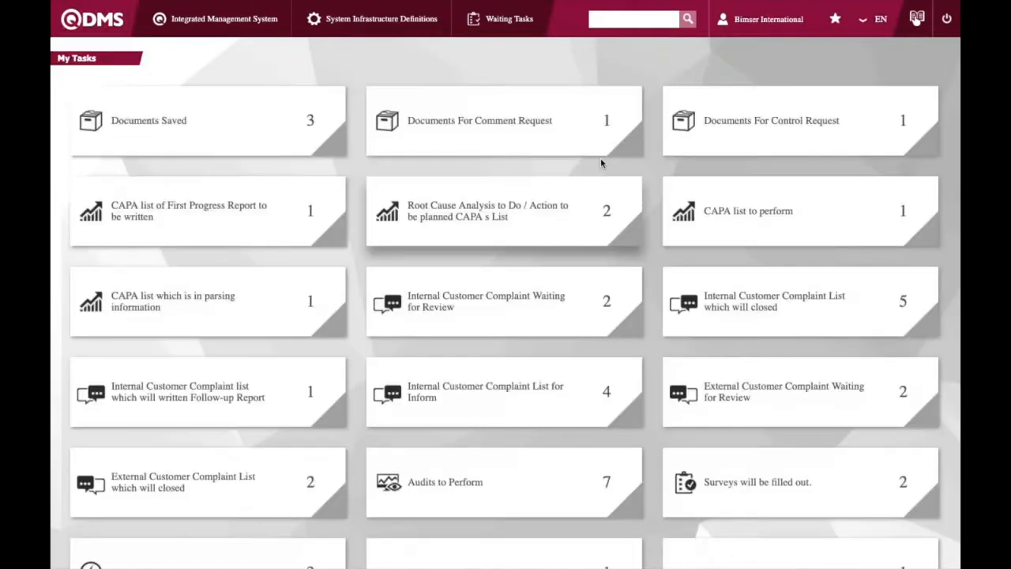
Open test123456789 from the Documents For Control Request tasks, check its document file and send it for approval
{"action": "left_click", "coordinate": [749, 134]}
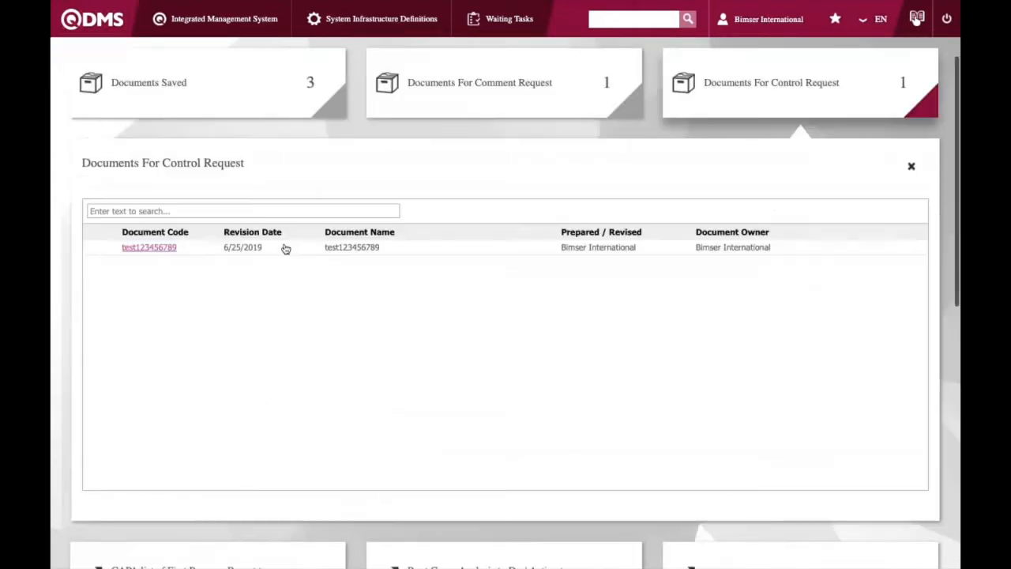
{"action": "left_click", "coordinate": [155, 249]}
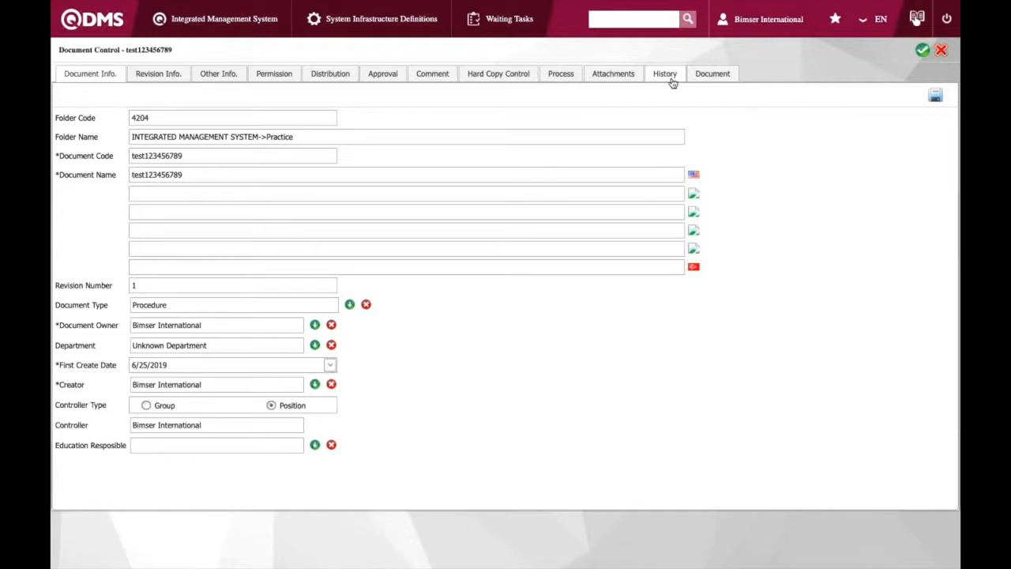
{"action": "left_click", "coordinate": [715, 73]}
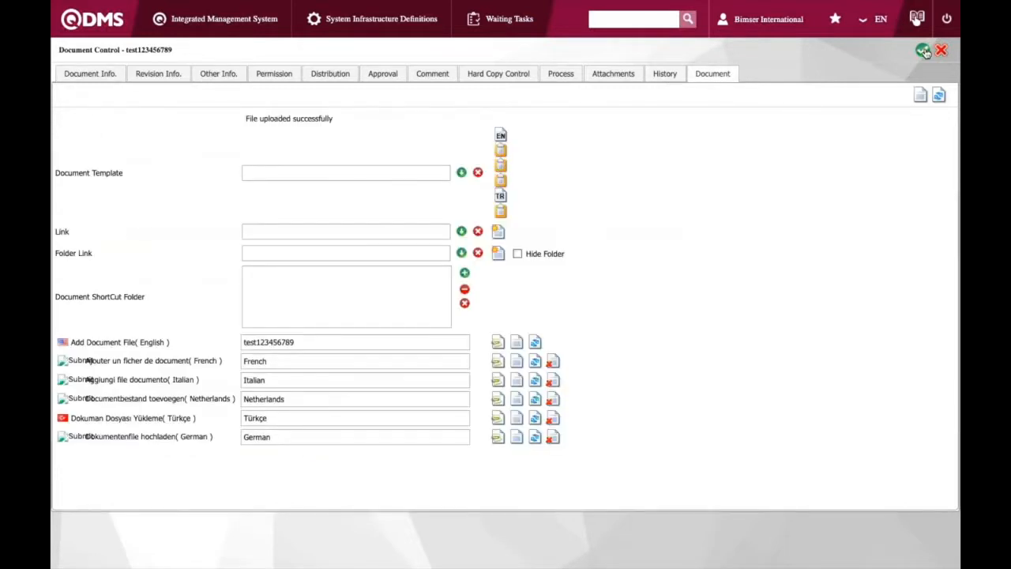
{"action": "left_click", "coordinate": [923, 50]}
{"action": "left_click", "coordinate": [613, 76]}
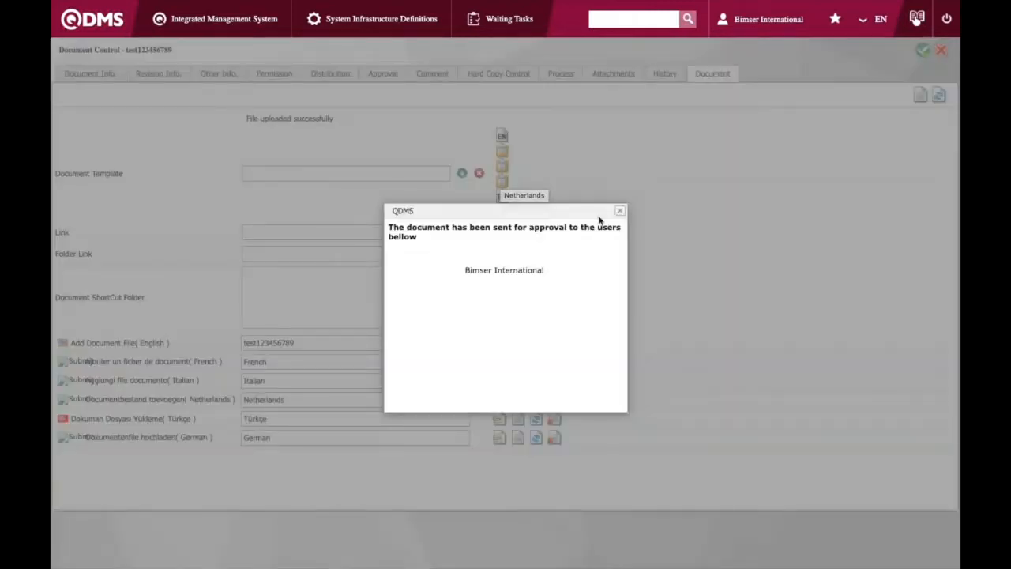
{"action": "left_click", "coordinate": [619, 211]}
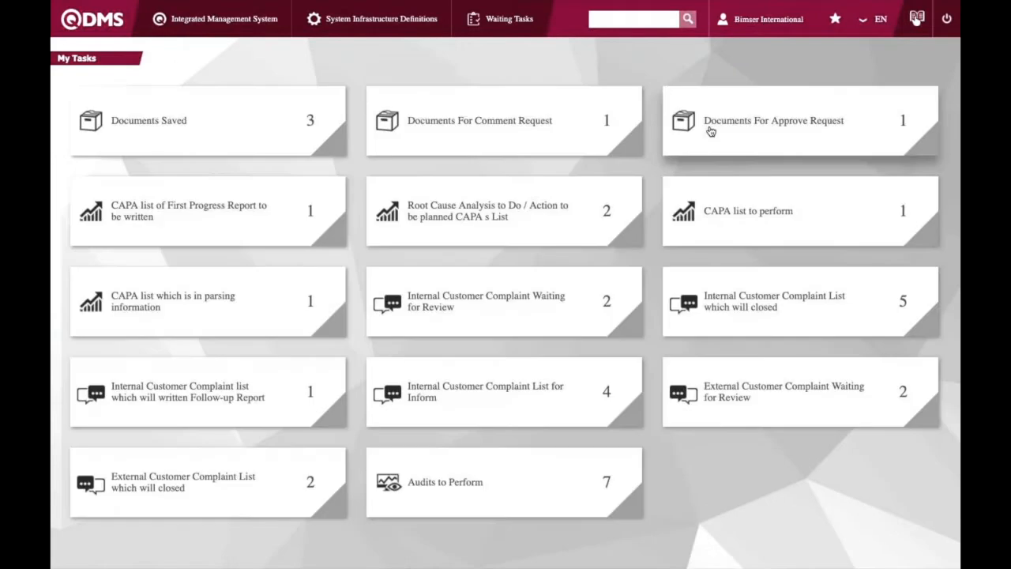
Open test123456789 from the Documents For Approve Request tasks and approve the revision for publication
{"action": "left_click", "coordinate": [710, 132]}
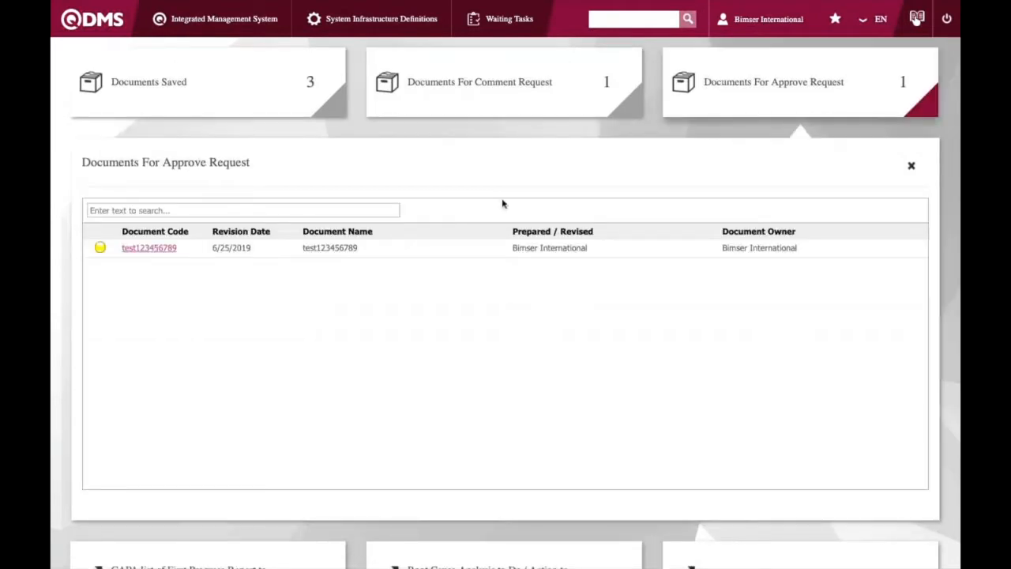
{"action": "left_click", "coordinate": [159, 251]}
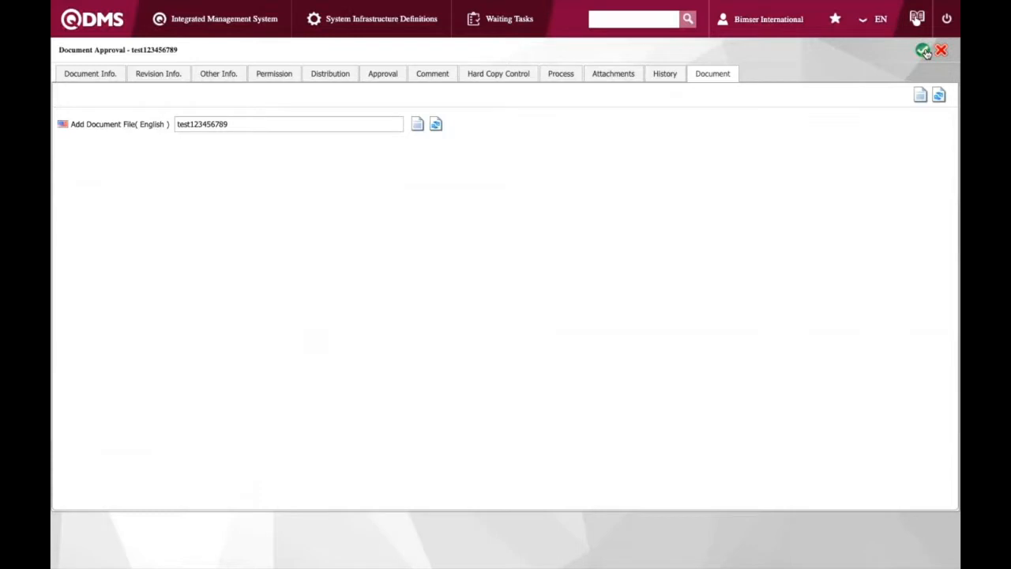
{"action": "left_click", "coordinate": [923, 50]}
{"action": "left_click", "coordinate": [613, 77]}
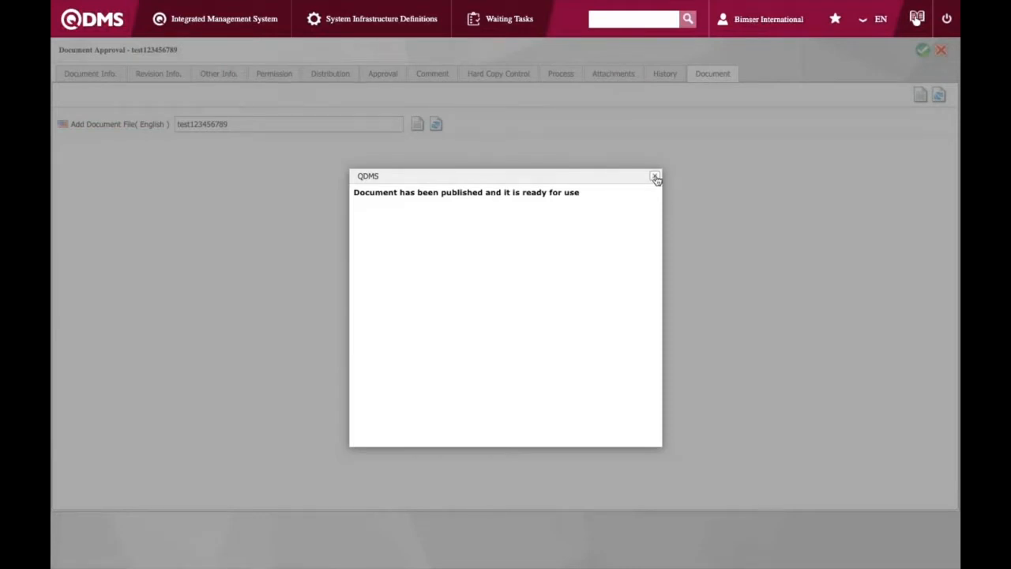
Close the publication message and open the Practice folder in the Document Viewer
{"action": "left_click", "coordinate": [654, 176]}
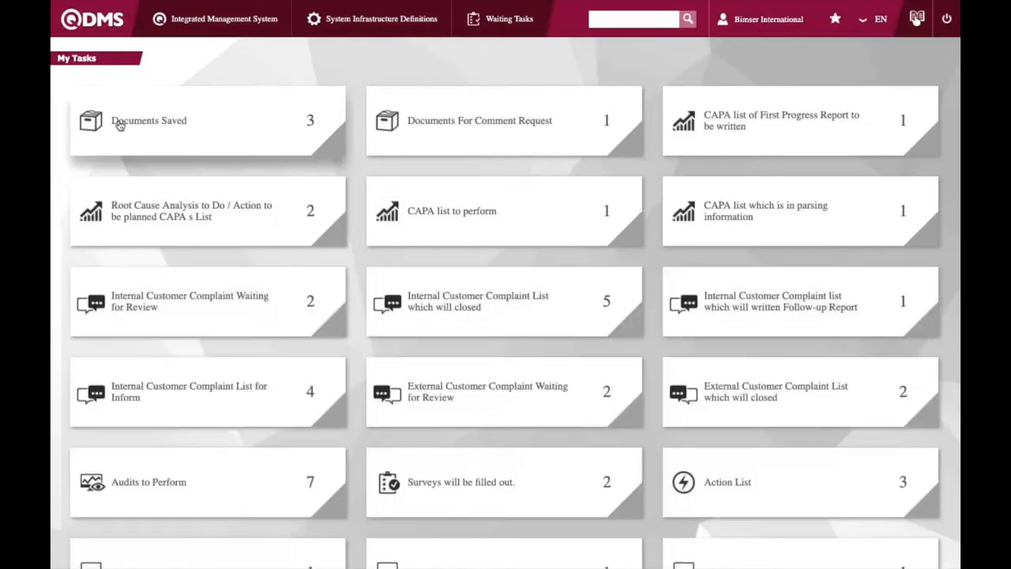
{"action": "left_click", "coordinate": [224, 18]}
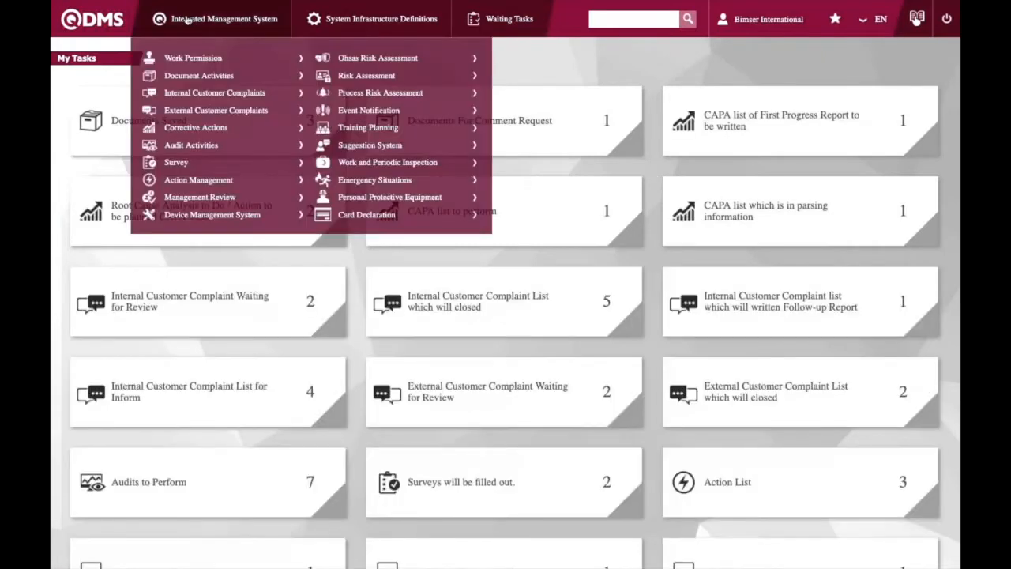
{"action": "mouse_move", "coordinate": [206, 79]}
{"action": "left_click", "coordinate": [333, 89]}
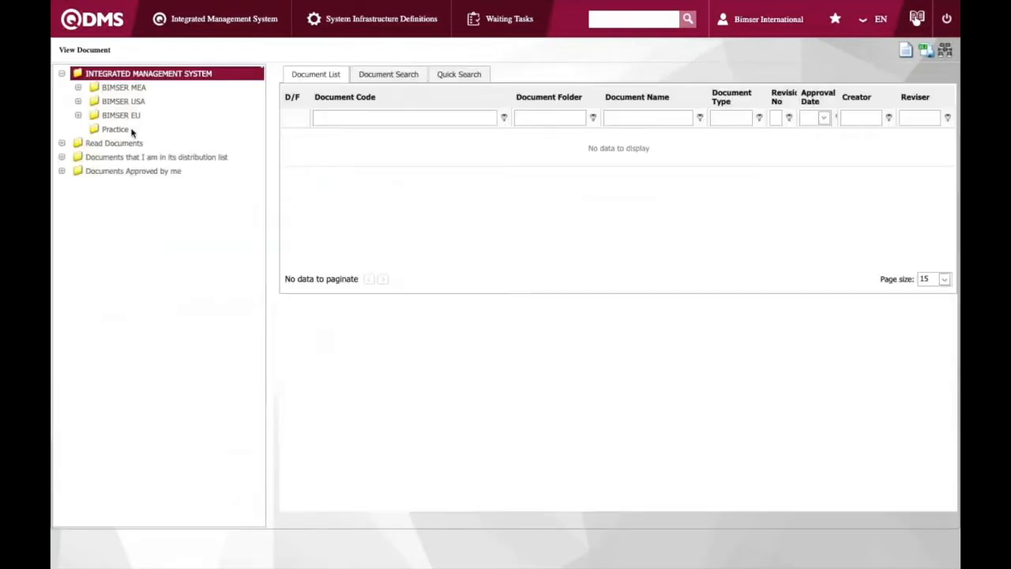
{"action": "left_click", "coordinate": [124, 130]}
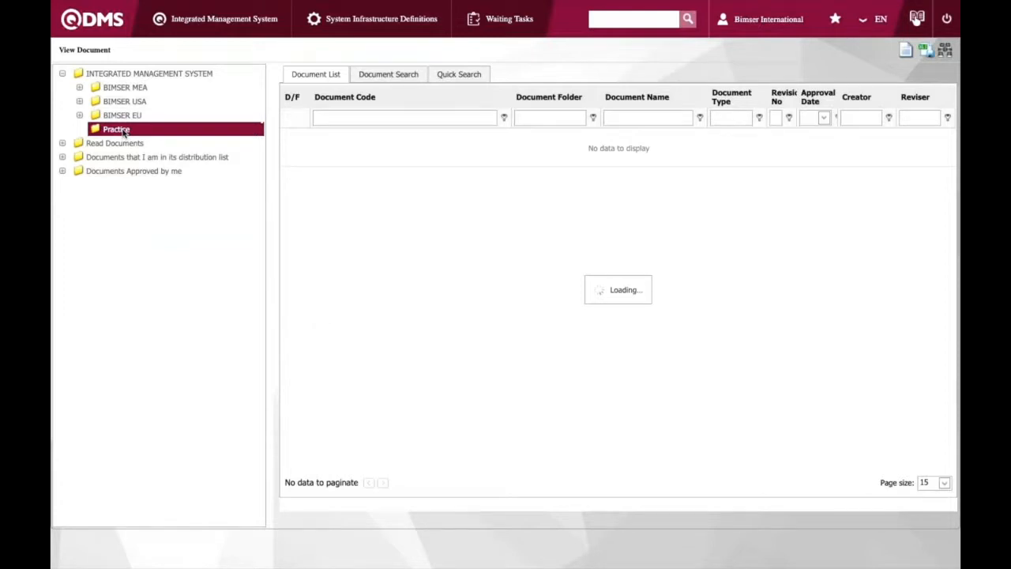
Open test123456789 and review its document content, document info, revision info and history
{"action": "left_click", "coordinate": [363, 449]}
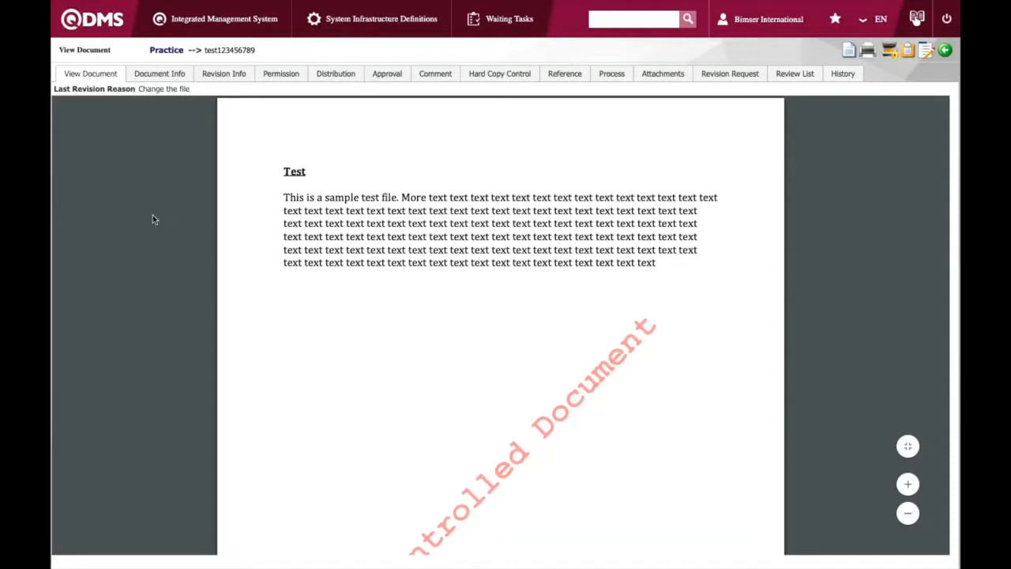
{"action": "scroll", "coordinate": [395, 319], "scroll_direction": "down", "scroll_amount": 2}
{"action": "scroll", "coordinate": [395, 319], "scroll_direction": "up", "scroll_amount": 2}
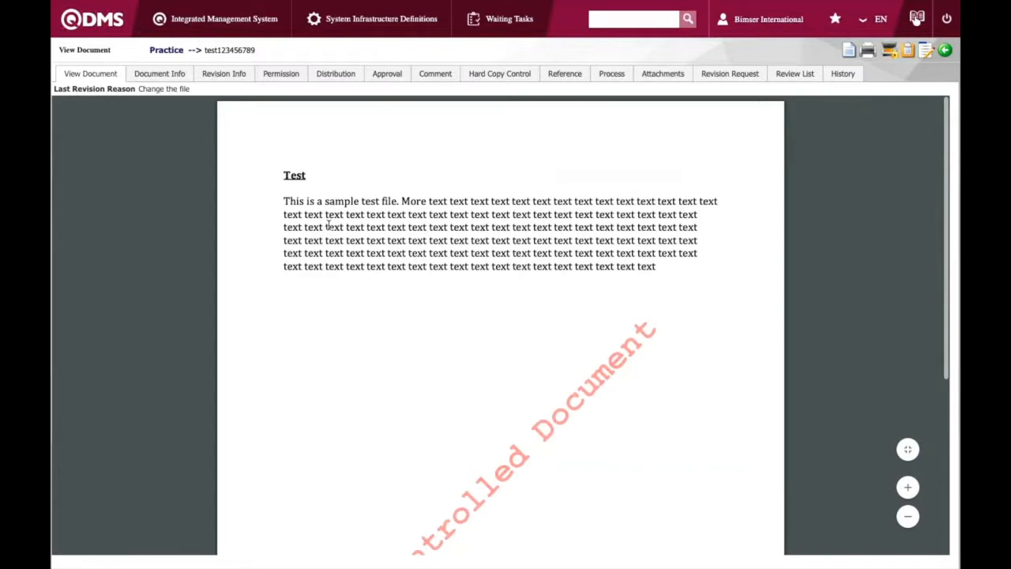
{"action": "scroll", "coordinate": [320, 276], "scroll_direction": "down", "scroll_amount": 7}
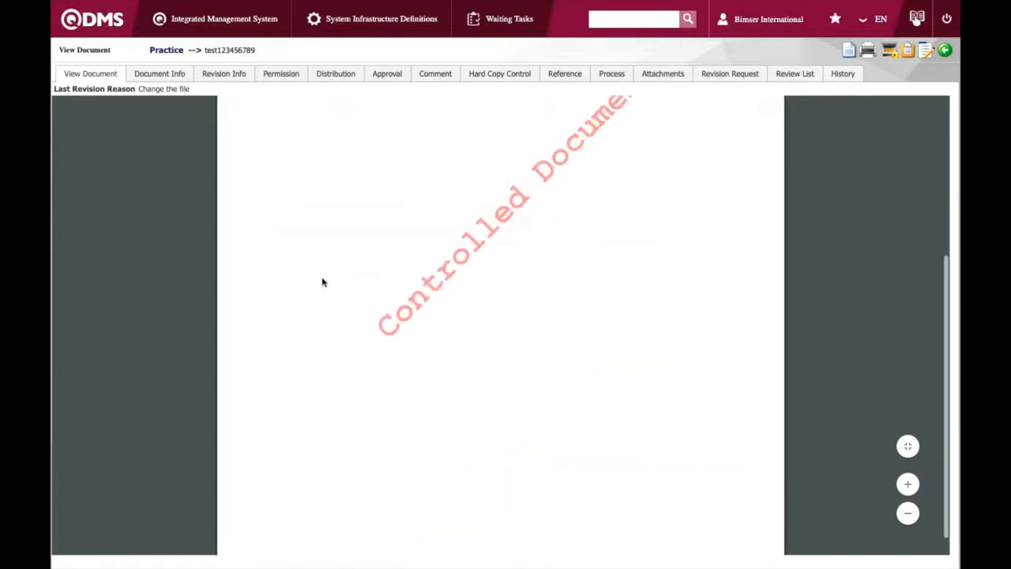
{"action": "scroll", "coordinate": [322, 282], "scroll_direction": "up", "scroll_amount": 7}
{"action": "left_click", "coordinate": [158, 73]}
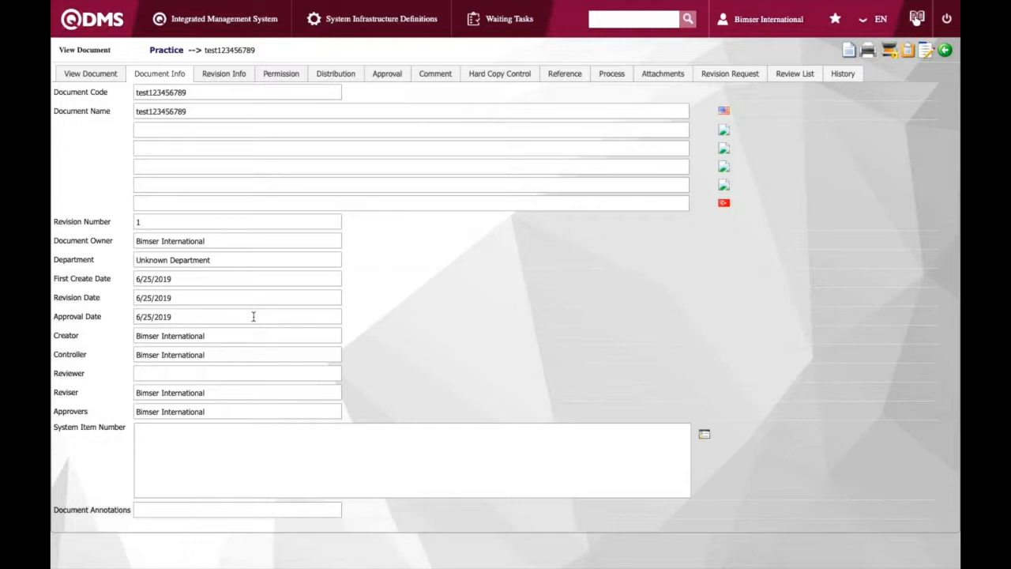
{"action": "left_click", "coordinate": [223, 74]}
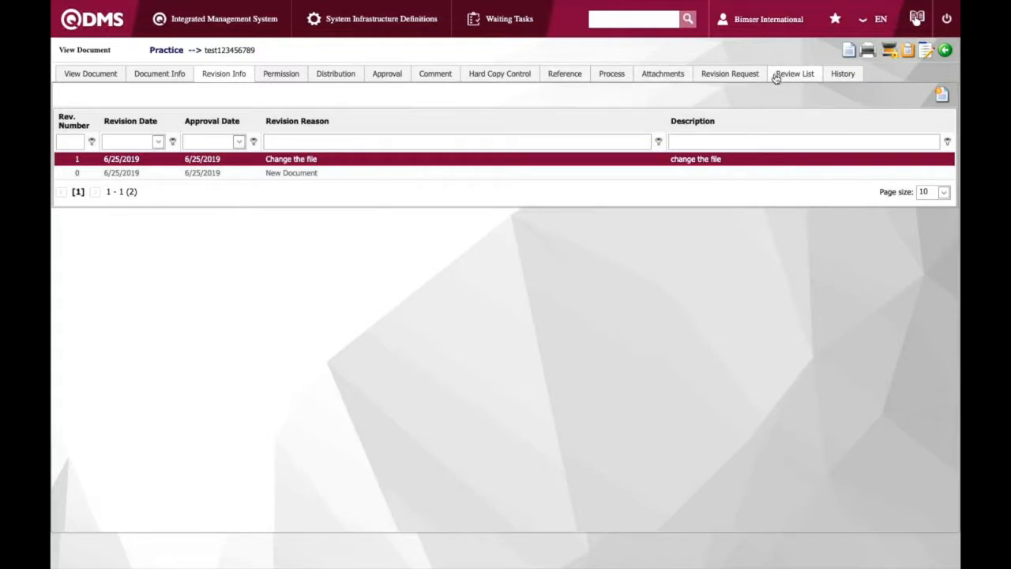
{"action": "left_click", "coordinate": [844, 74]}
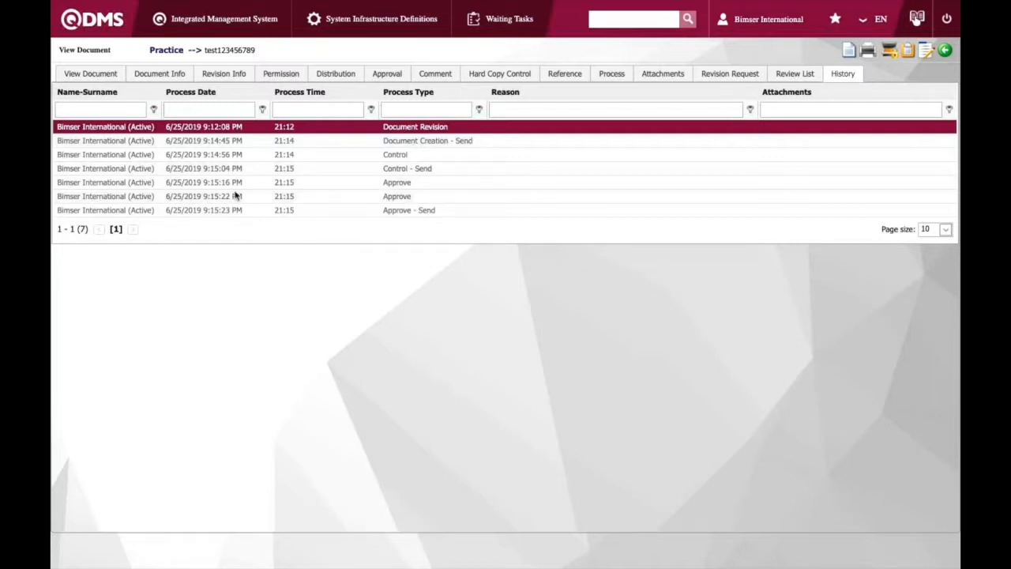
Open Internal Customer Complaints Activities and start a new complaint record
{"action": "left_click", "coordinate": [189, 22]}
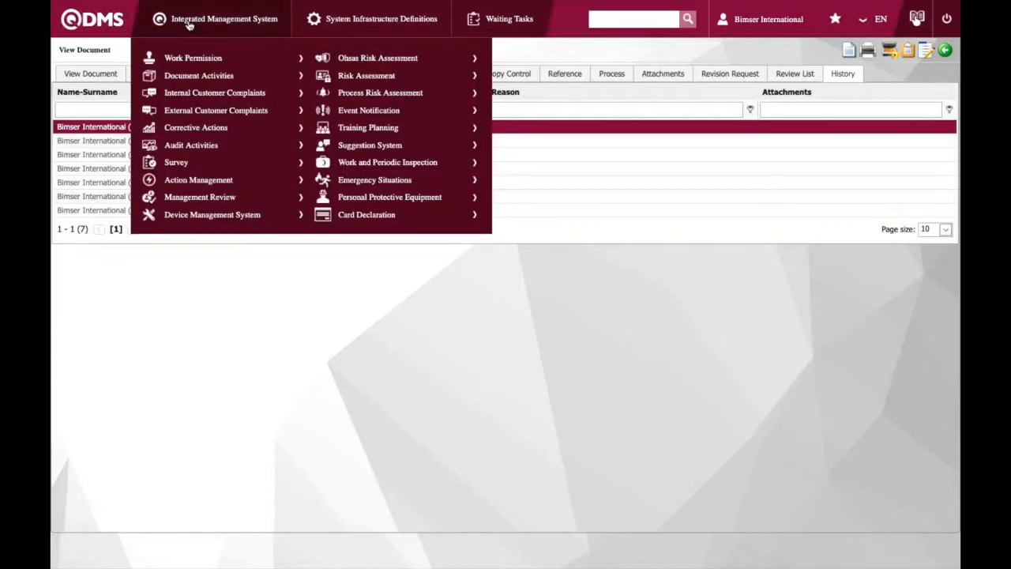
{"action": "mouse_move", "coordinate": [202, 77]}
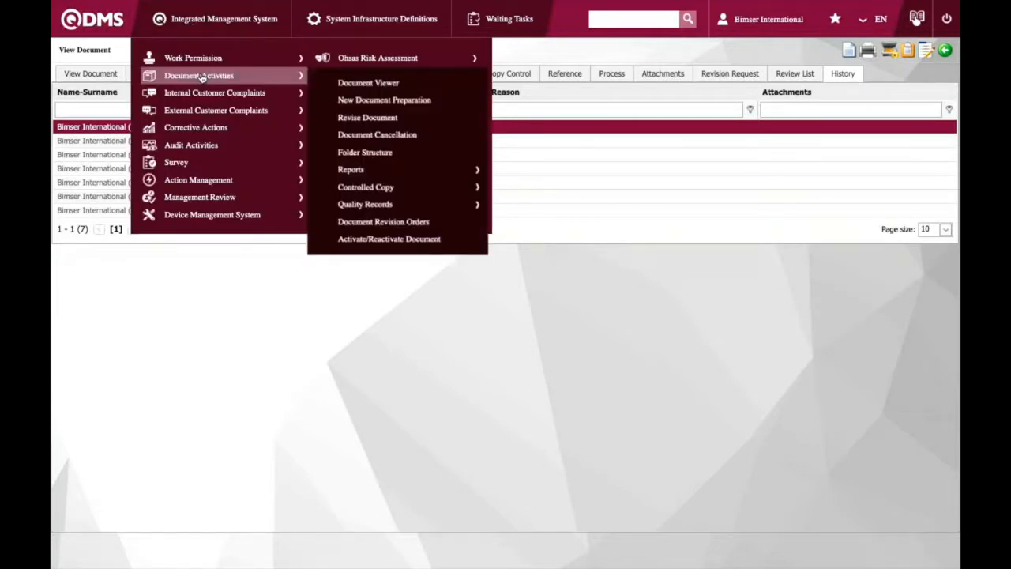
{"action": "mouse_move", "coordinate": [186, 94]}
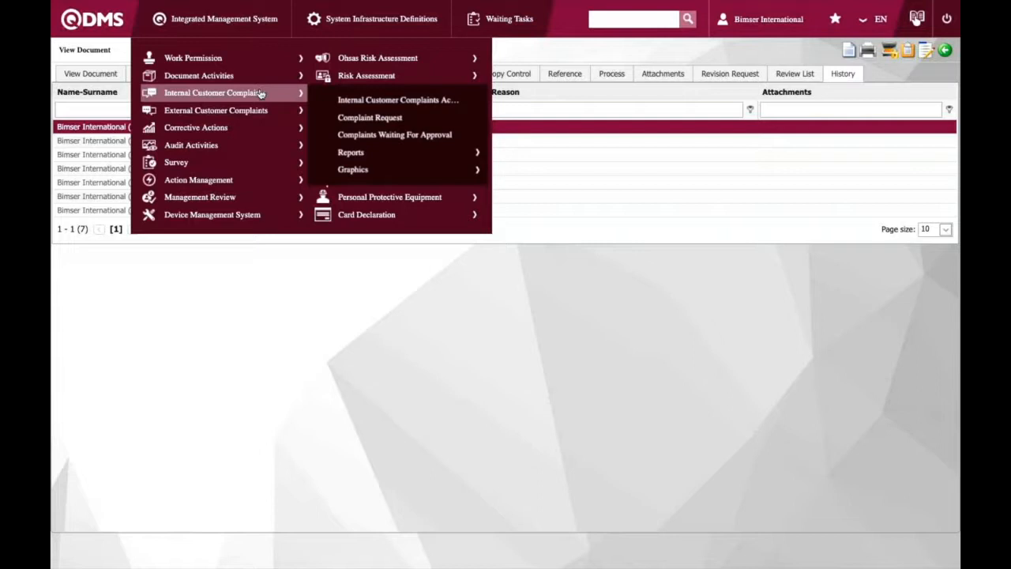
{"action": "left_click", "coordinate": [351, 101]}
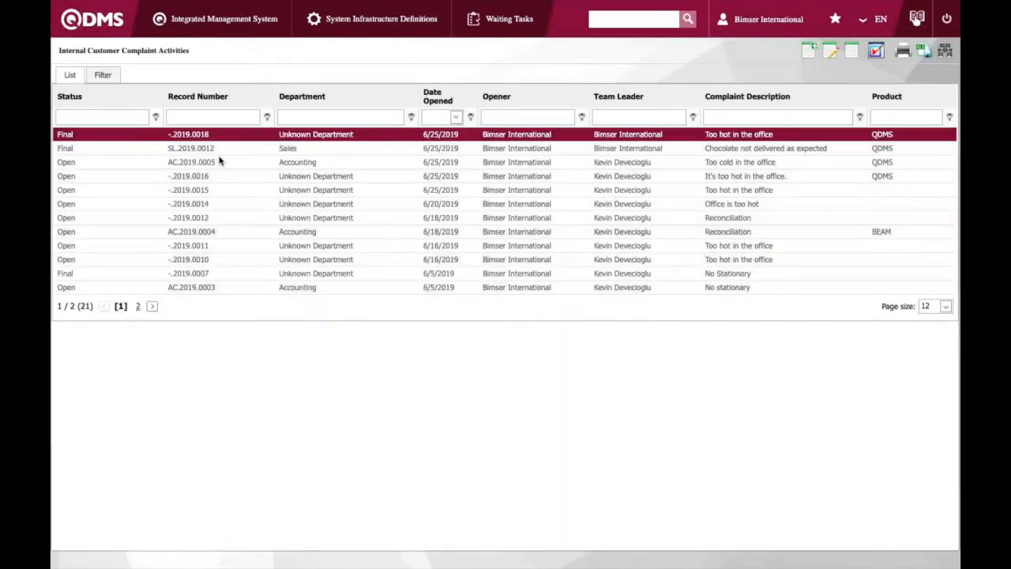
{"action": "scroll", "coordinate": [221, 170], "scroll_direction": "down", "scroll_amount": 1}
{"action": "scroll", "coordinate": [231, 232], "scroll_direction": "up", "scroll_amount": 1}
{"action": "left_click", "coordinate": [808, 50]}
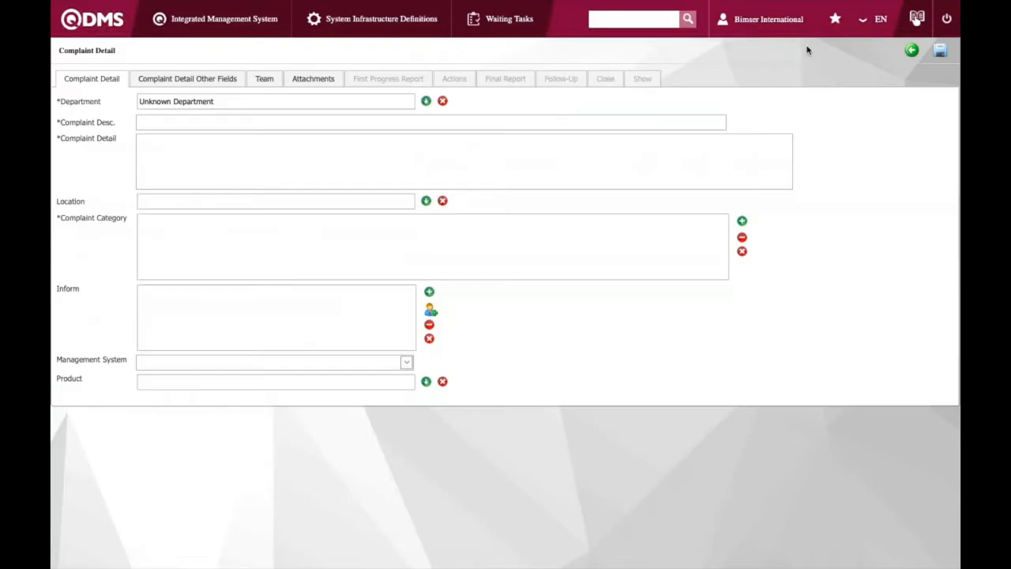
Set the department to Marketing and enter "Wrong marking materials" as both complaint description and complaint detail
{"action": "left_click", "coordinate": [425, 102]}
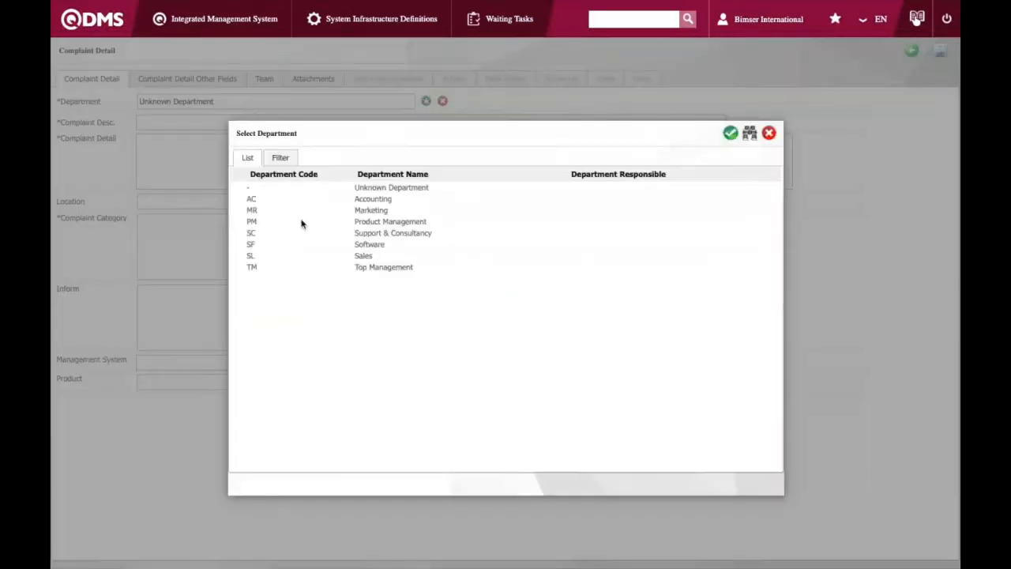
{"action": "double_click", "coordinate": [299, 211]}
{"action": "left_click", "coordinate": [169, 122]}
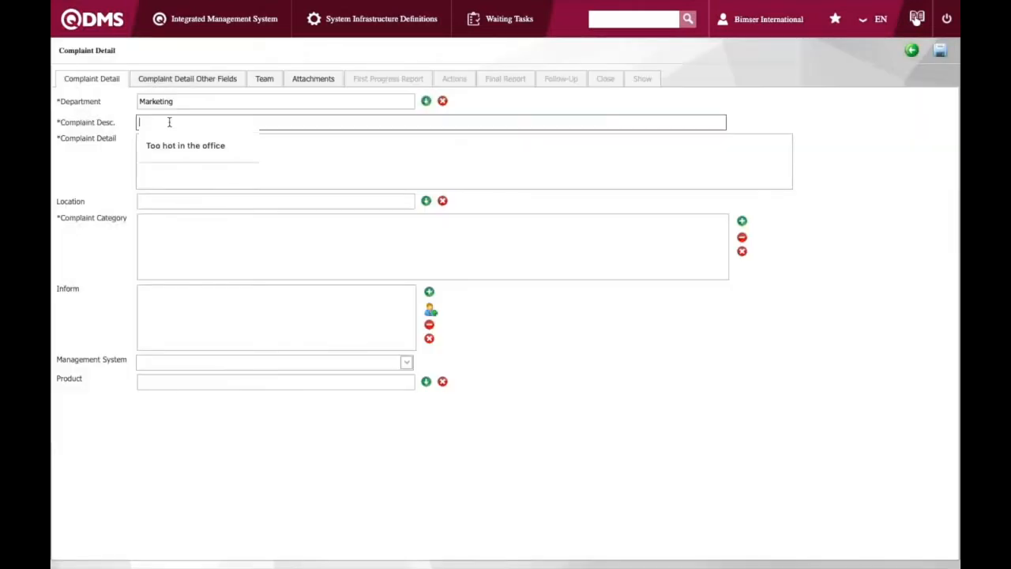
{"action": "type", "text": "Wrong mar"}
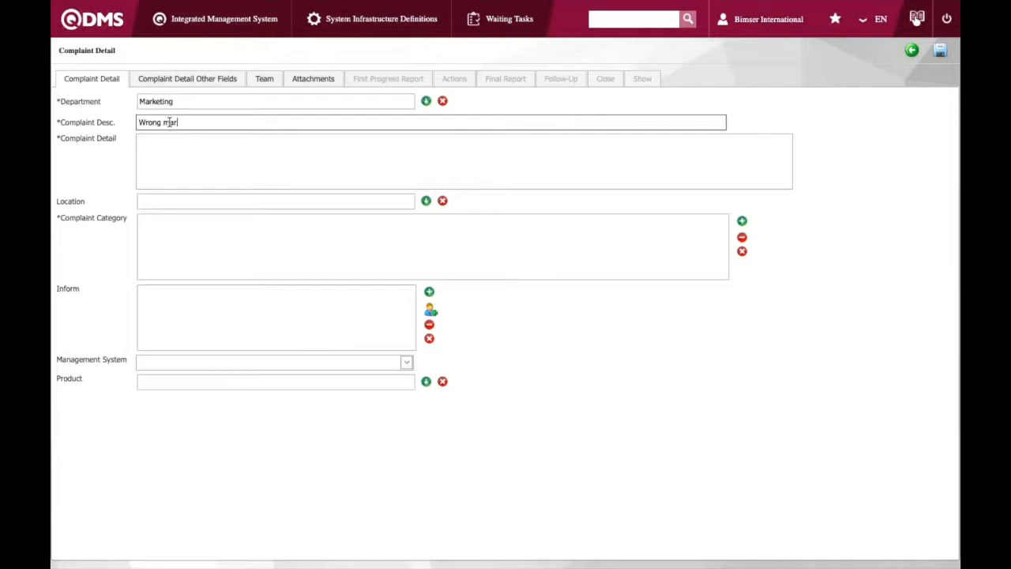
{"action": "type", "text": "king ma"}
{"action": "type", "text": "teirals"}
{"action": "key", "text": "BackSpace"}
{"action": "key", "text": "BackSpace"}
{"action": "key", "text": "BackSpace"}
{"action": "key", "text": "BackSpace"}
{"action": "key", "text": "BackSpace"}
{"action": "type", "text": "rials"}
{"action": "key", "text": "super+a"}
{"action": "key", "text": "super+c"}
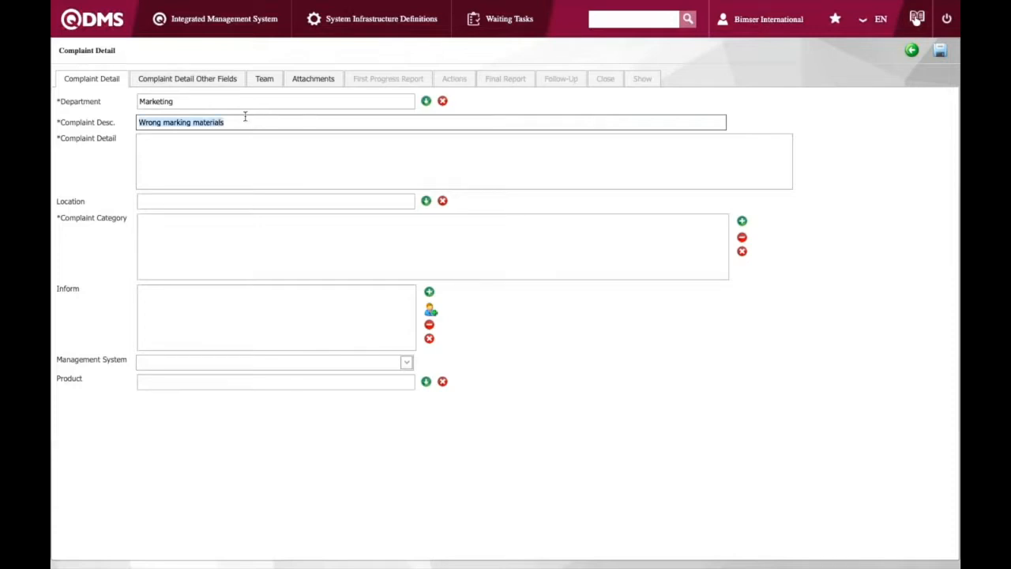
{"action": "left_click", "coordinate": [221, 155]}
{"action": "key", "text": "super+v"}
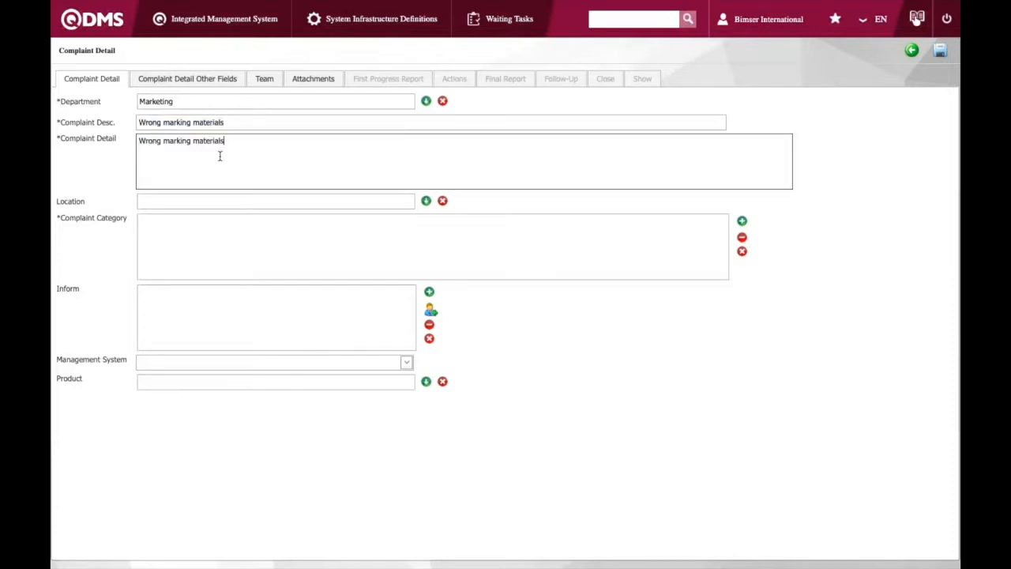
Set the complaint category to General Complaint and the product to 01 - QDMS
{"action": "left_click", "coordinate": [742, 222]}
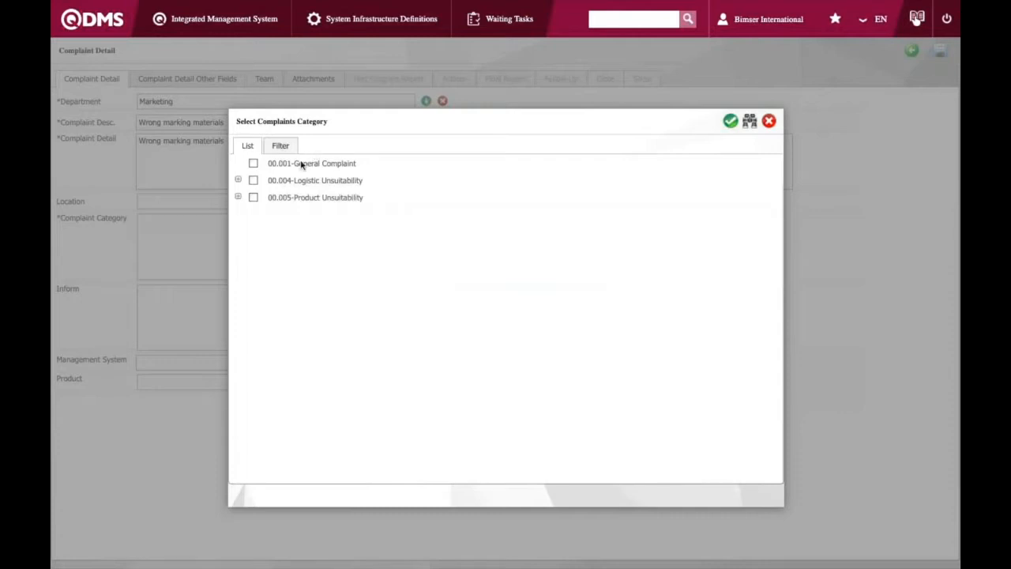
{"action": "double_click", "coordinate": [300, 164]}
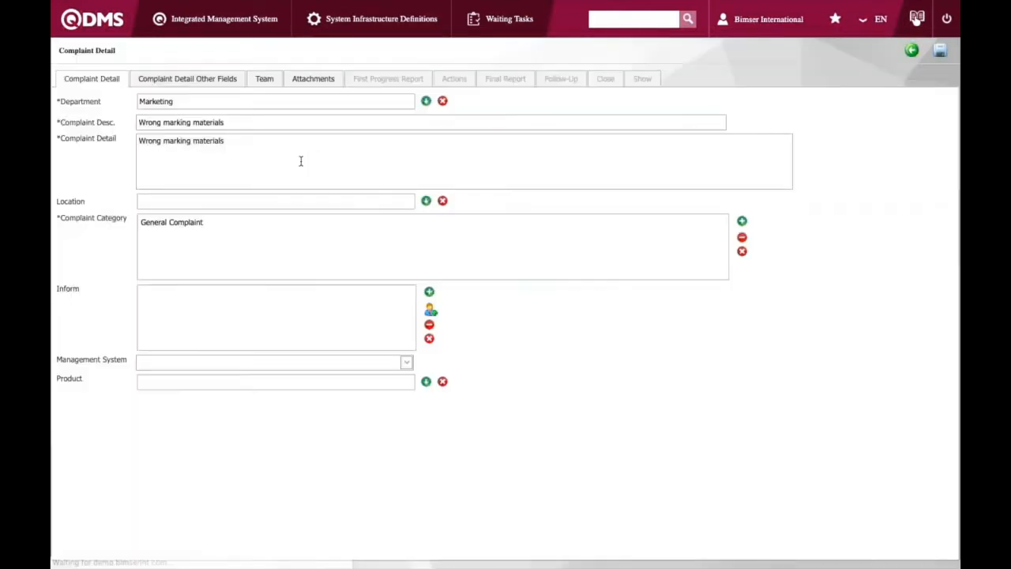
{"action": "left_click", "coordinate": [425, 381]}
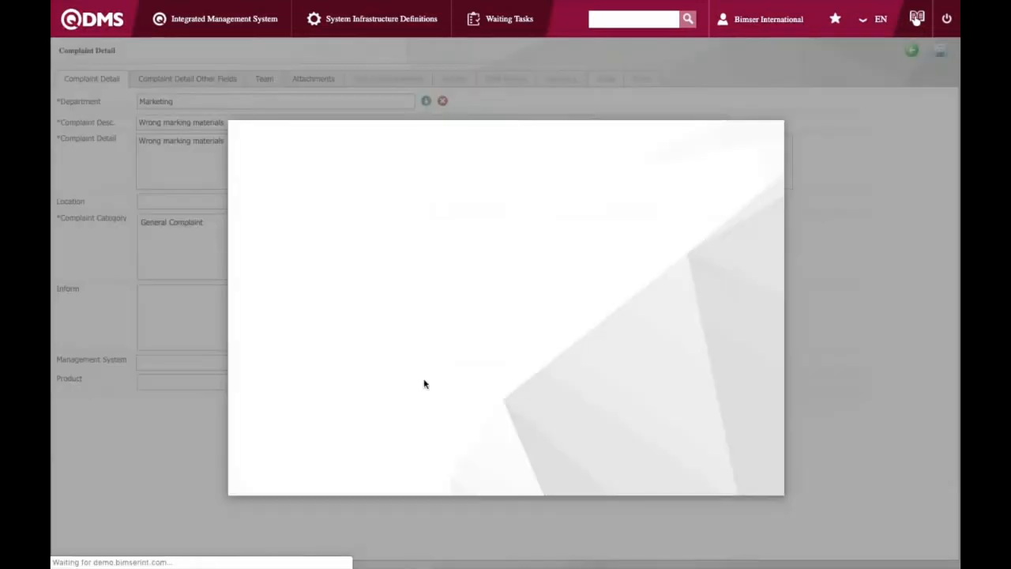
{"action": "double_click", "coordinate": [290, 174]}
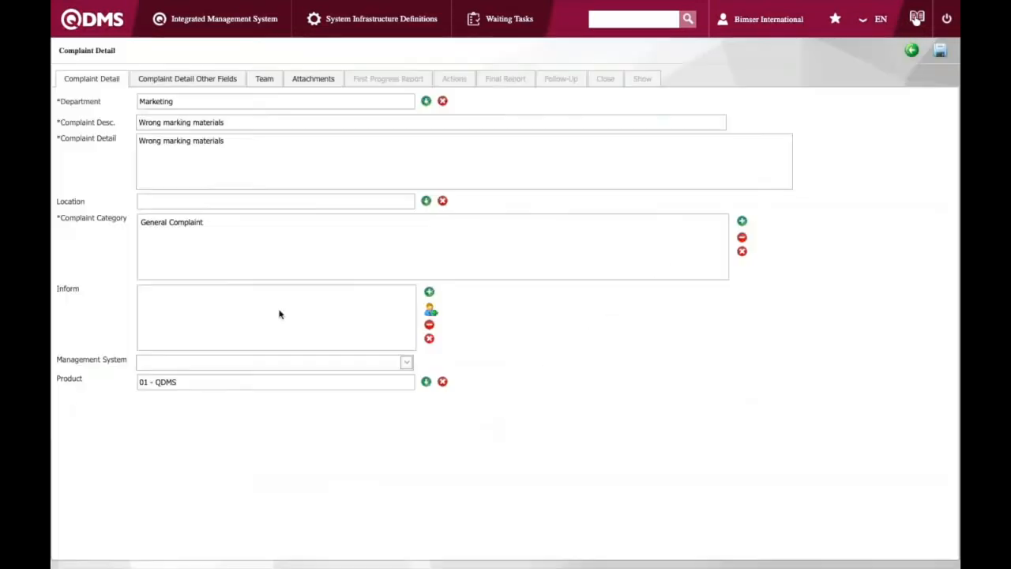
Examine the other fields and team tabs, including the importance level options
{"action": "left_click", "coordinate": [180, 80]}
{"action": "left_click", "coordinate": [262, 82]}
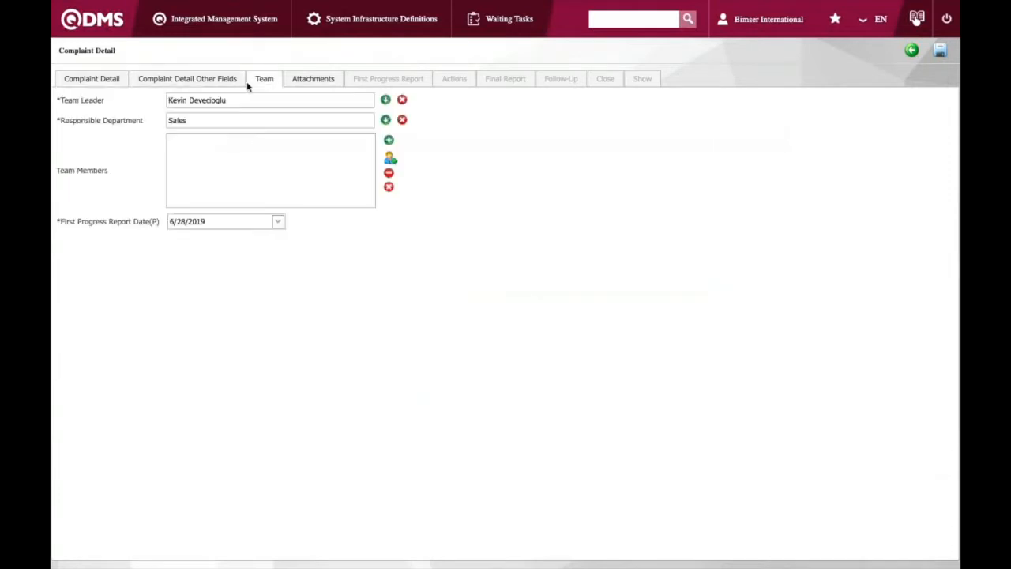
{"action": "left_click", "coordinate": [225, 83]}
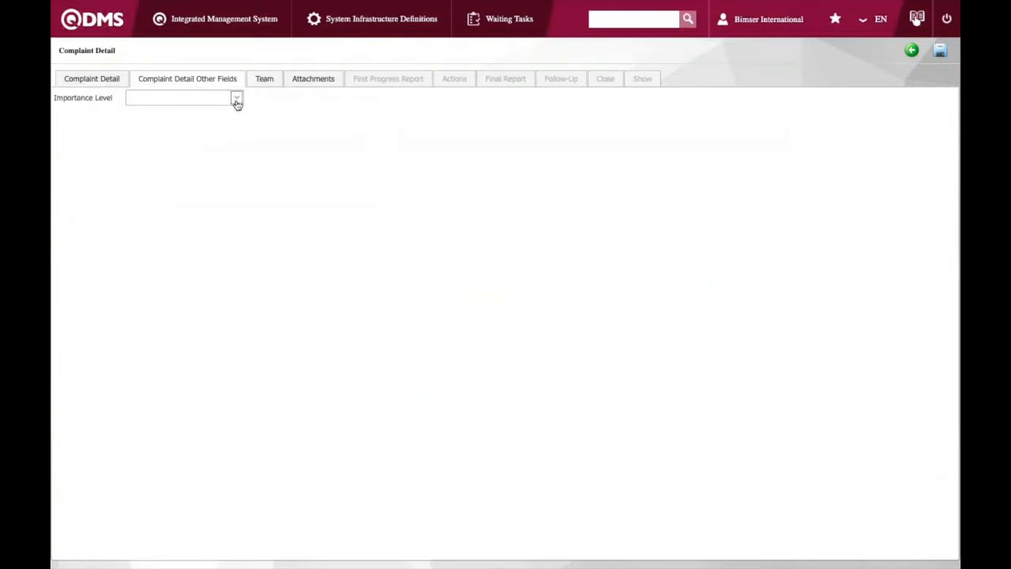
{"action": "left_click", "coordinate": [236, 99]}
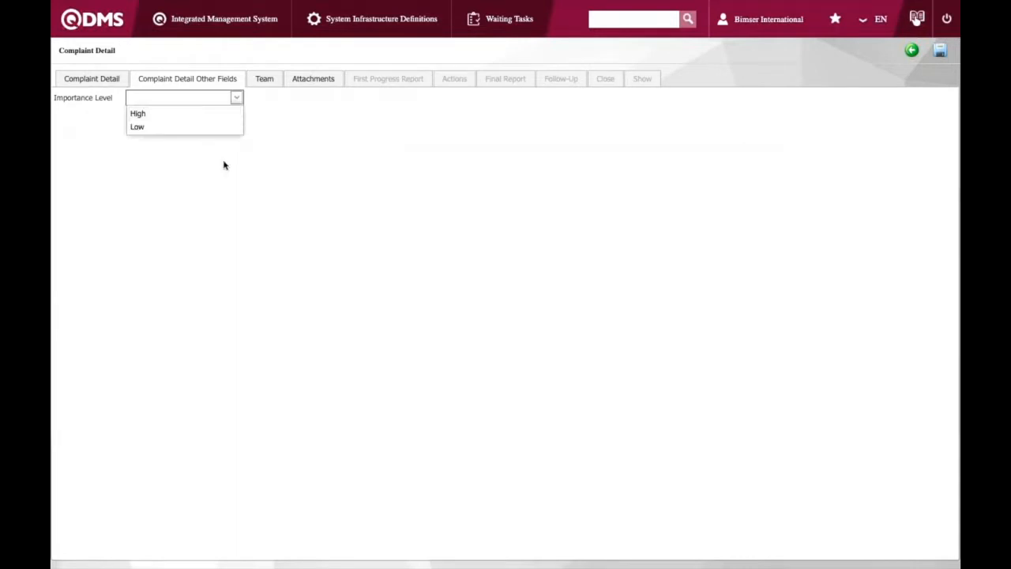
{"action": "left_click", "coordinate": [263, 80]}
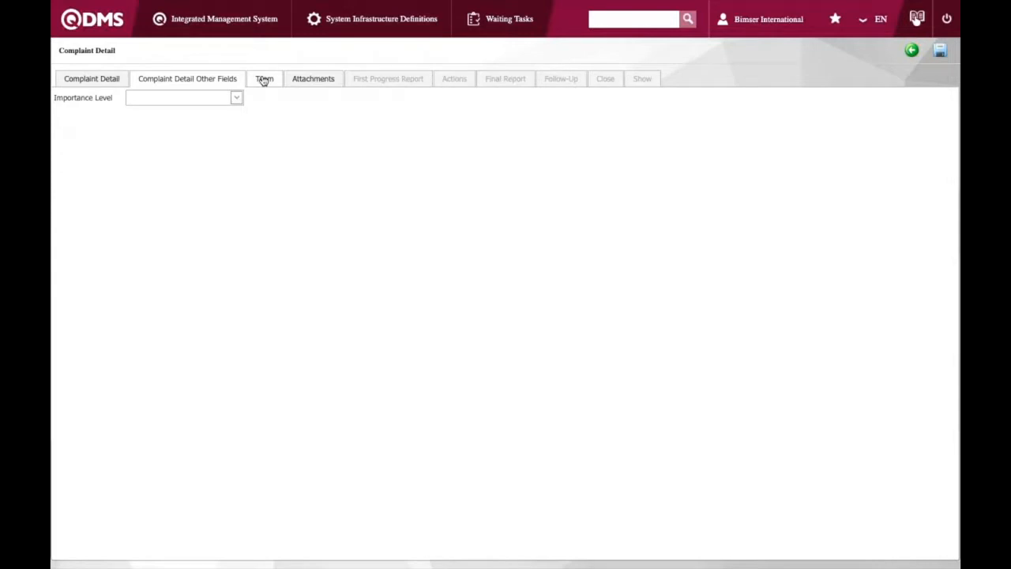
{"action": "left_click", "coordinate": [264, 80]}
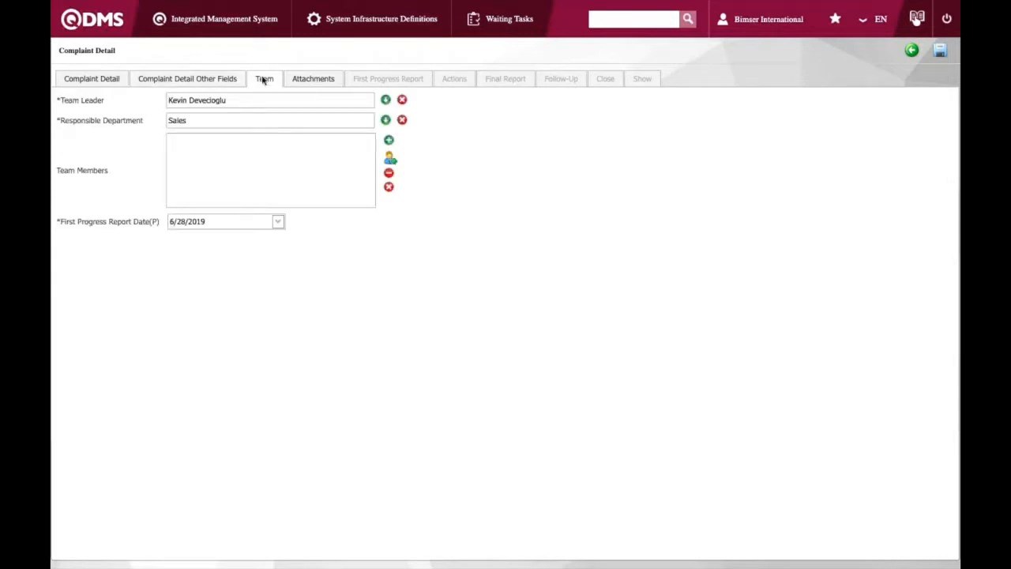
Set the team leader to the Bimser International employee
{"action": "left_click", "coordinate": [385, 101]}
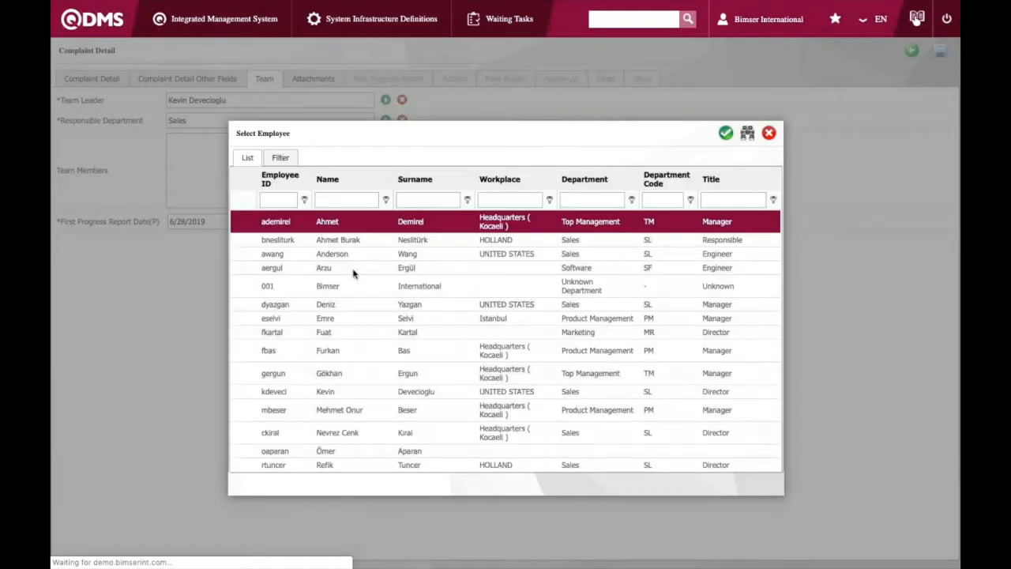
{"action": "left_click", "coordinate": [338, 289]}
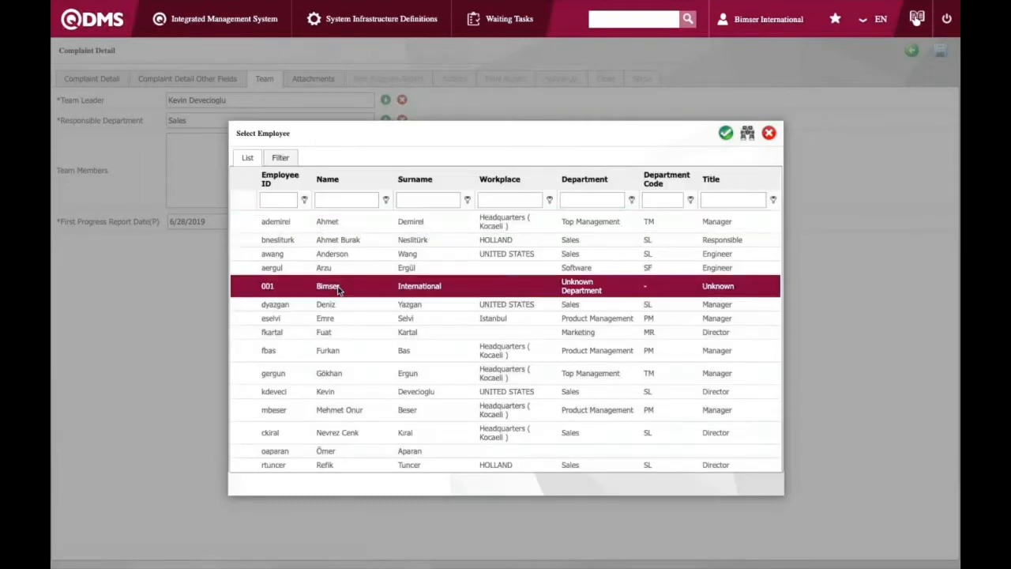
{"action": "double_click", "coordinate": [338, 289]}
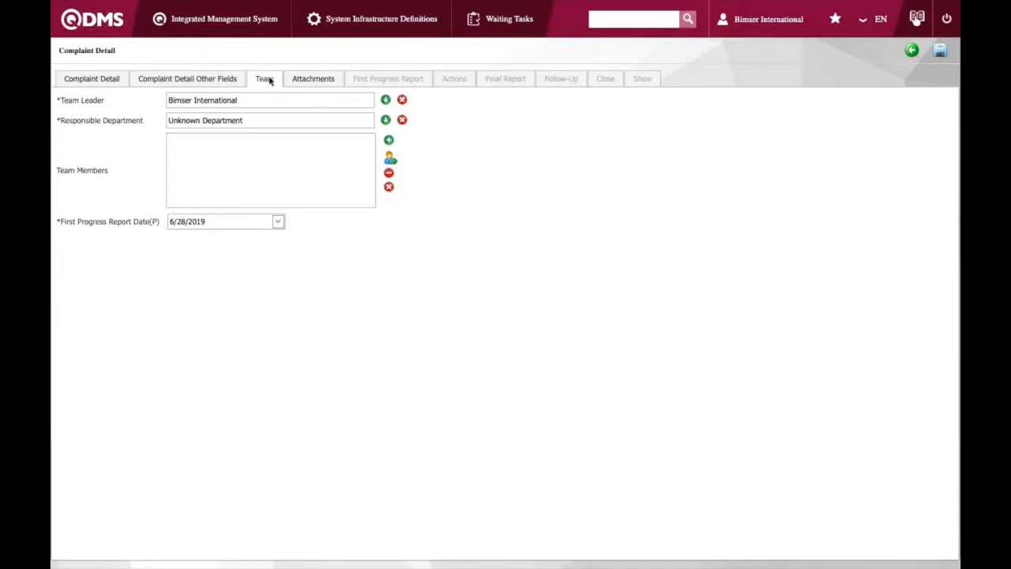
Check the complaint's attachments and save the complaint record
{"action": "left_click", "coordinate": [303, 82]}
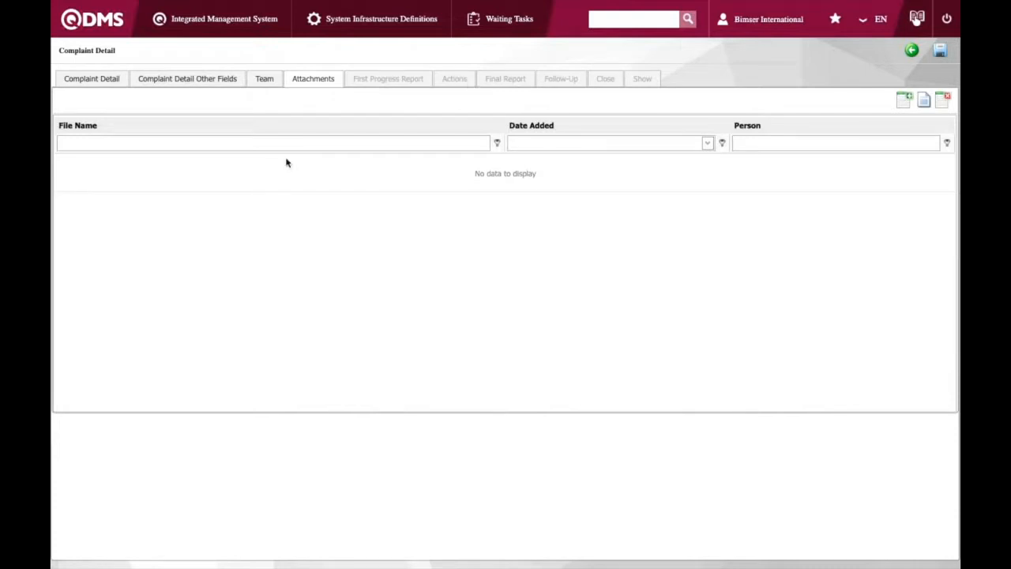
{"action": "left_click", "coordinate": [101, 82]}
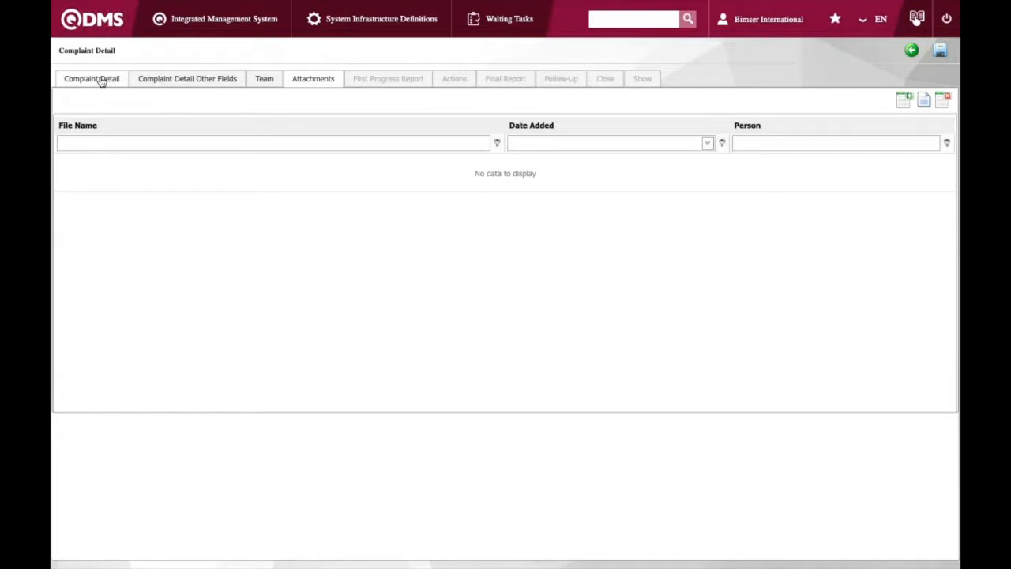
{"action": "left_click", "coordinate": [940, 50]}
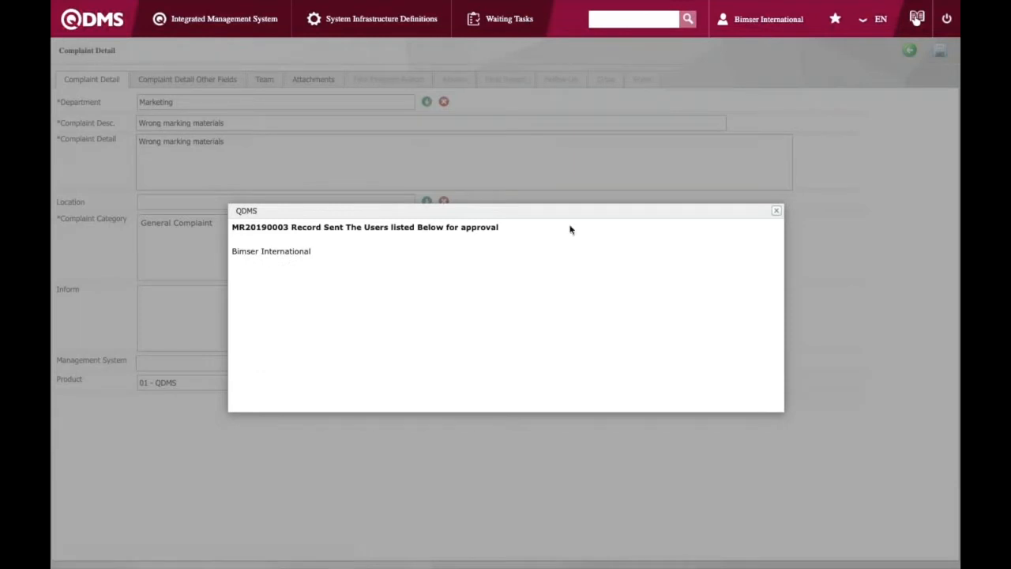
Open the wrong marking materials complaint from the tasks waiting for approval and review its details
{"action": "left_click", "coordinate": [775, 213]}
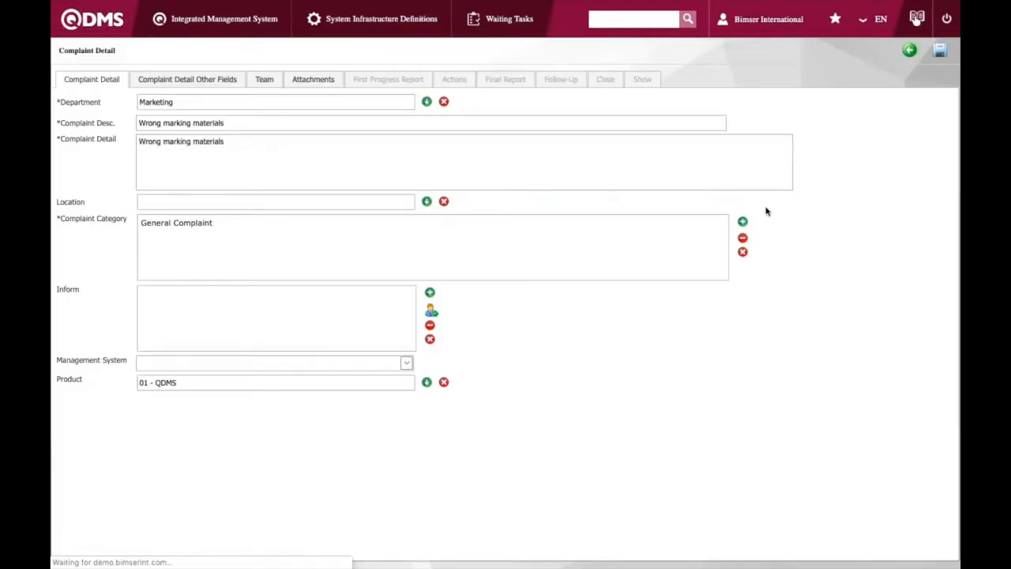
{"action": "left_click", "coordinate": [109, 19]}
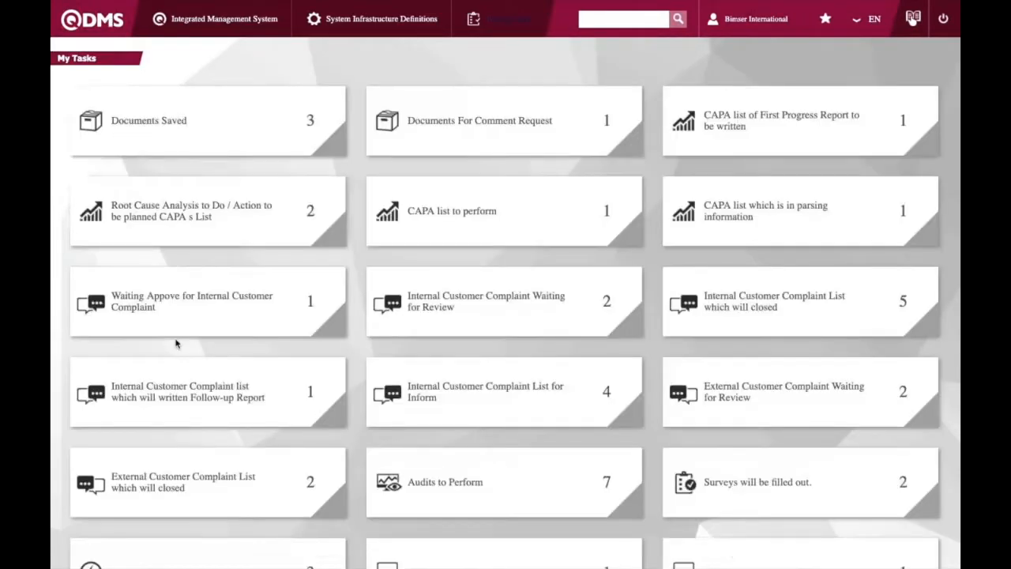
{"action": "left_click", "coordinate": [197, 324]}
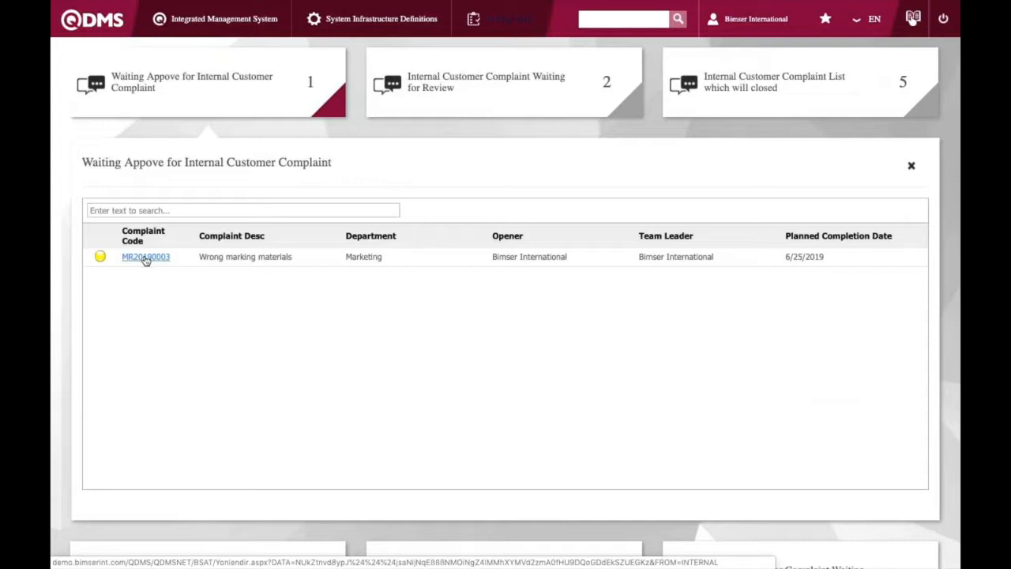
{"action": "left_click", "coordinate": [146, 257]}
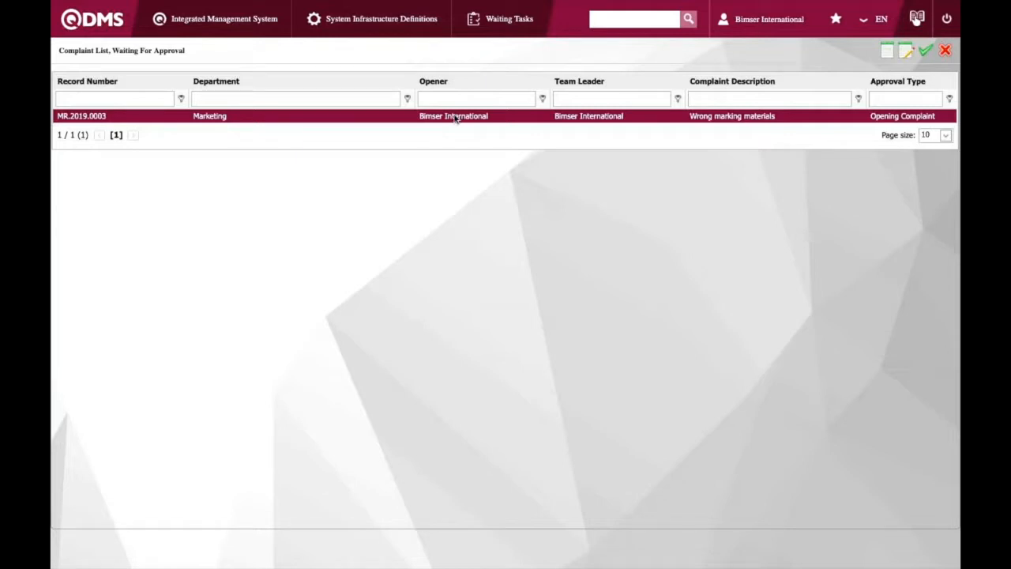
{"action": "double_click", "coordinate": [455, 117]}
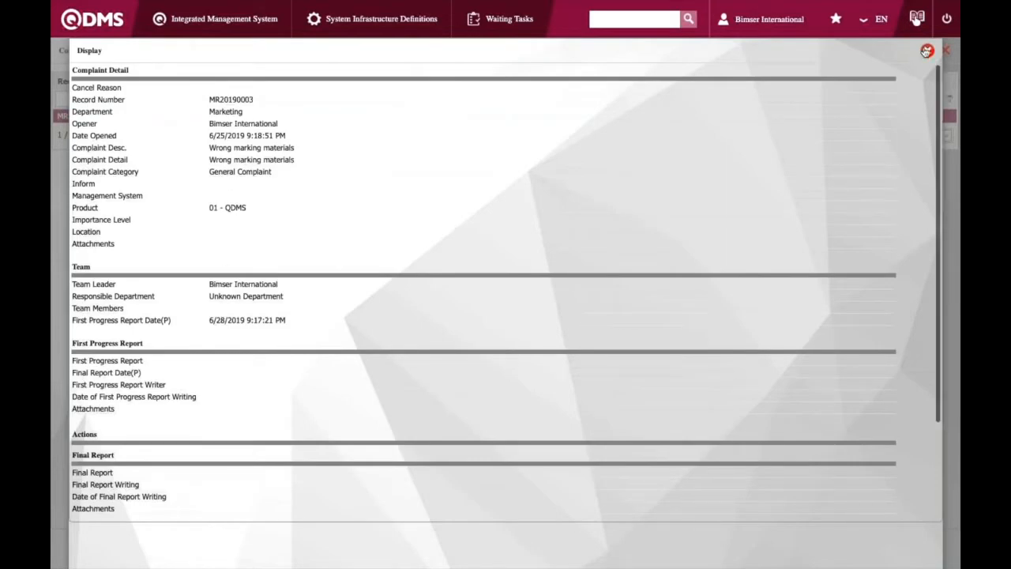
{"action": "left_click", "coordinate": [927, 51]}
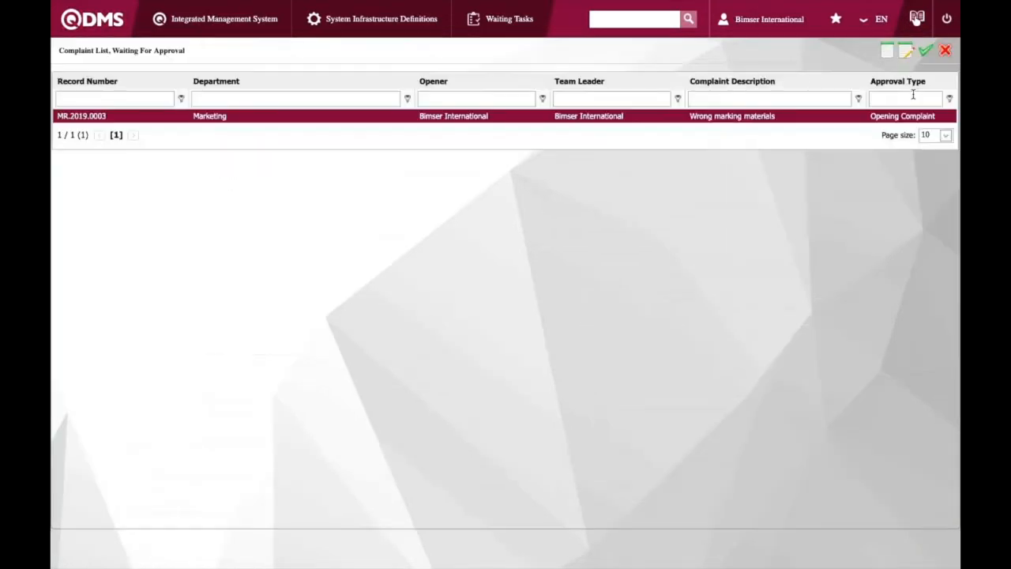
Approve the complaint with the approval note "approved"
{"action": "left_click", "coordinate": [926, 51]}
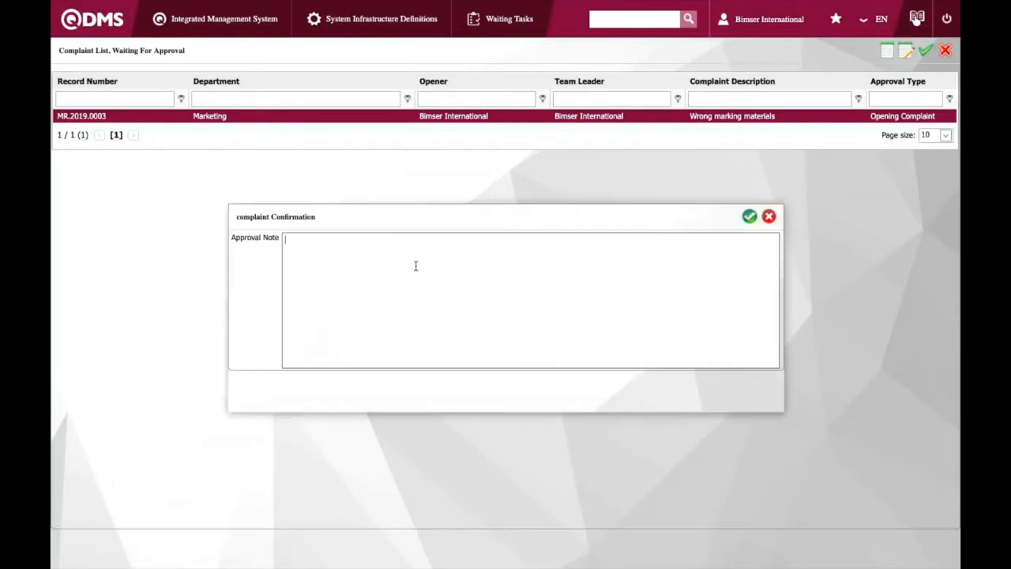
{"action": "type", "text": "approved"}
{"action": "left_click", "coordinate": [748, 217]}
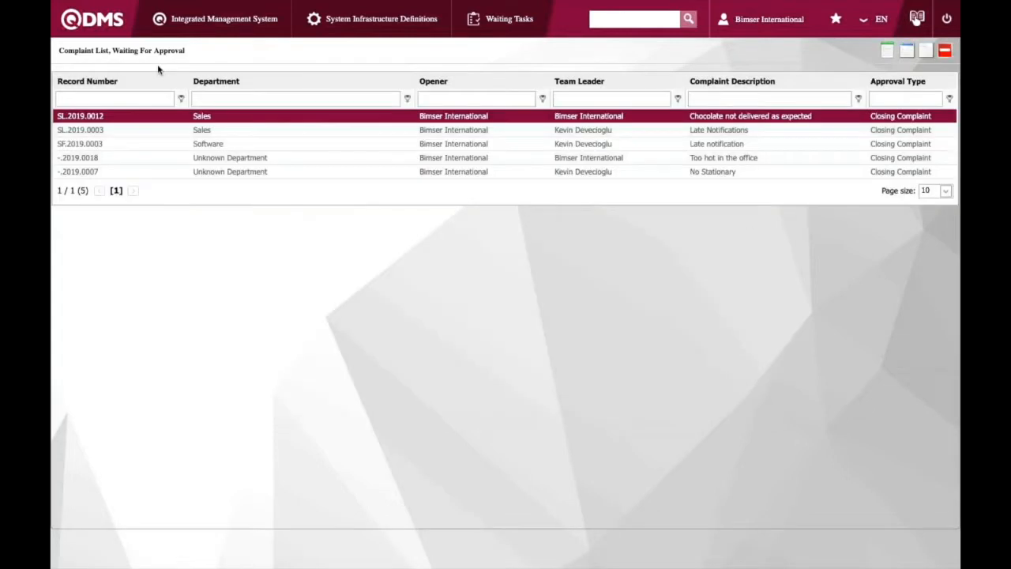
Open the wrong marking materials complaint from the internal complaints waiting for review
{"action": "left_click", "coordinate": [168, 24]}
{"action": "left_click", "coordinate": [94, 26]}
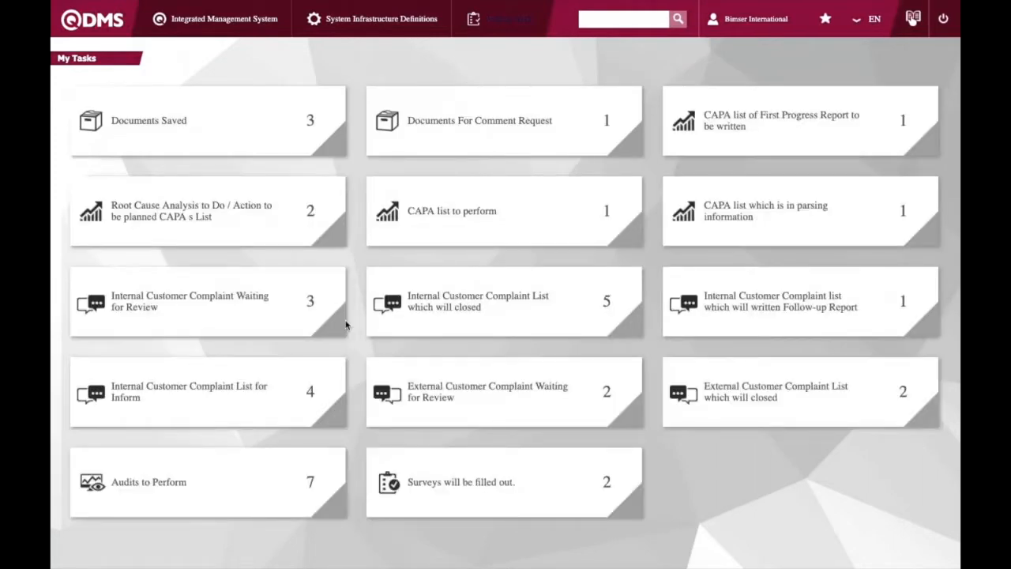
{"action": "left_click", "coordinate": [292, 312]}
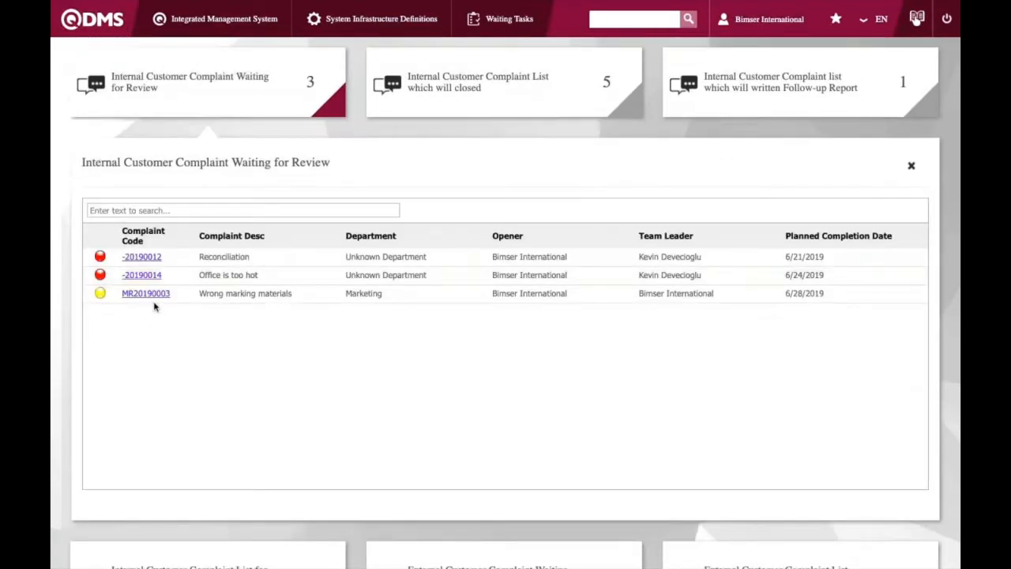
{"action": "left_click", "coordinate": [150, 295]}
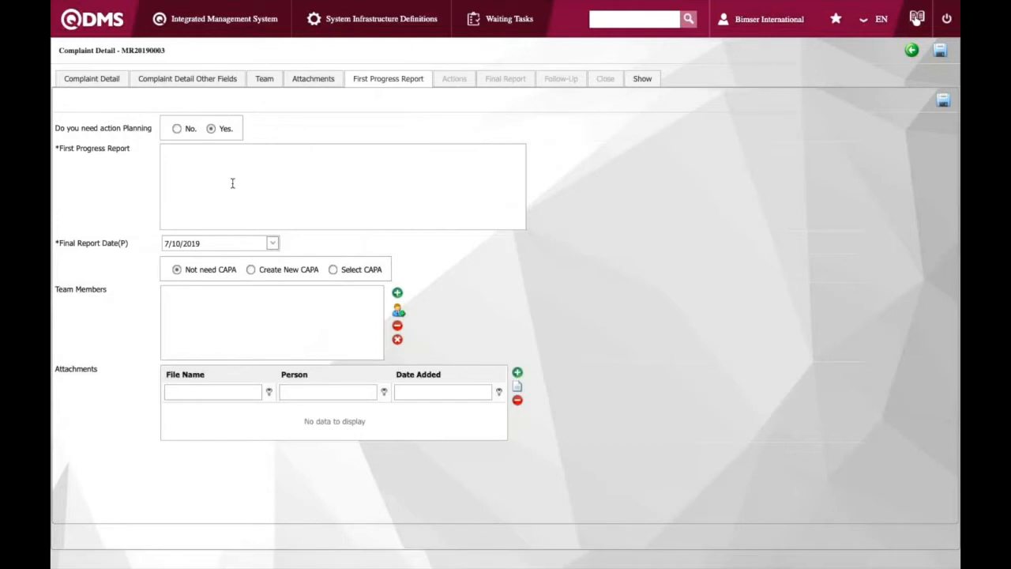
Write the first progress report "Wrong materials sent" and save it
{"action": "left_click", "coordinate": [243, 166]}
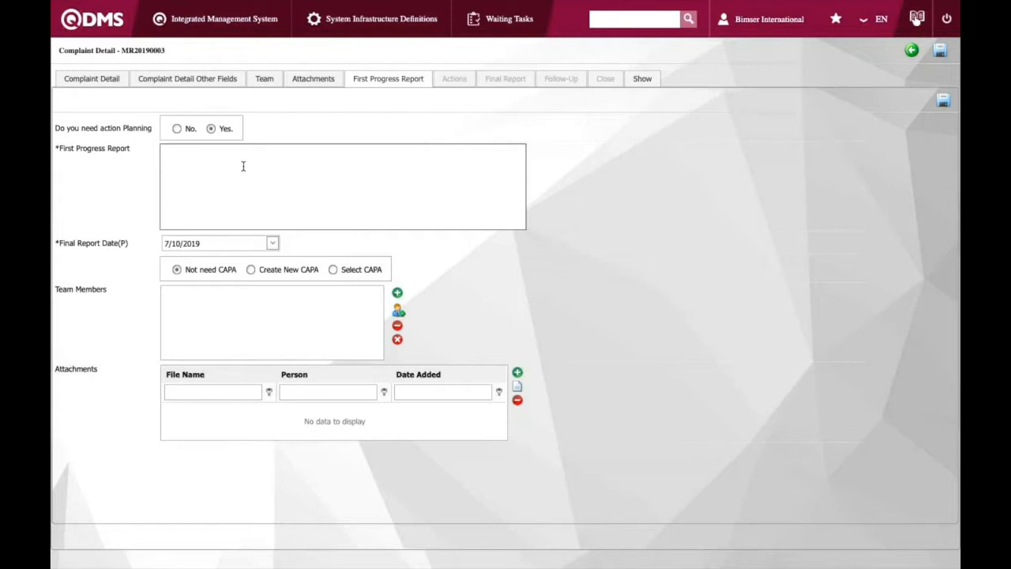
{"action": "type", "text": "Wrong mateirials"}
{"action": "key", "text": "BackSpace"}
{"action": "key", "text": "BackSpace"}
{"action": "key", "text": "BackSpace"}
{"action": "key", "text": "BackSpace"}
{"action": "key", "text": "BackSpace"}
{"action": "key", "text": "BackSpace"}
{"action": "key", "text": "BackSpace"}
{"action": "type", "text": "rials sent"}
{"action": "left_click", "coordinate": [290, 326]}
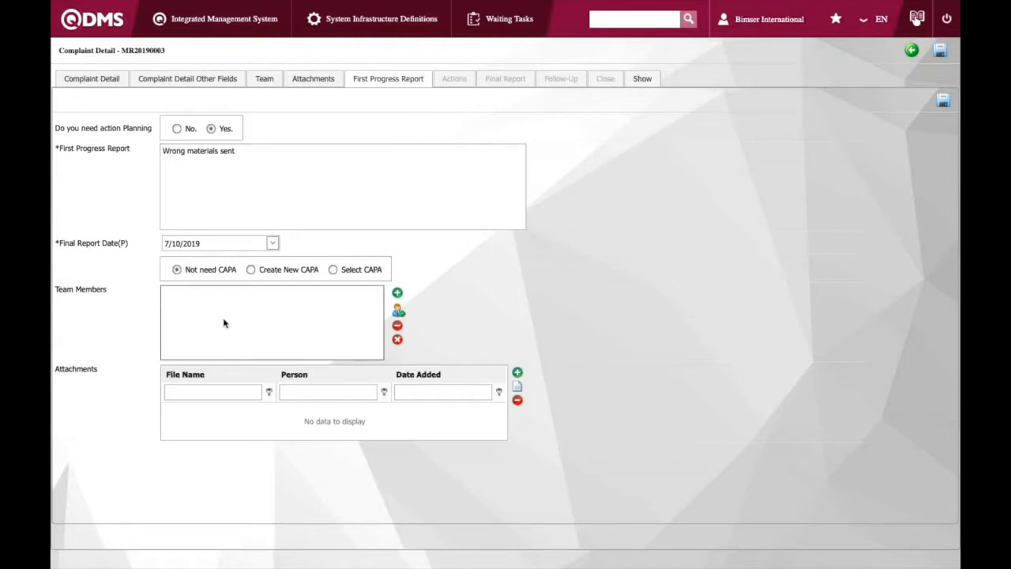
{"action": "left_click", "coordinate": [942, 102]}
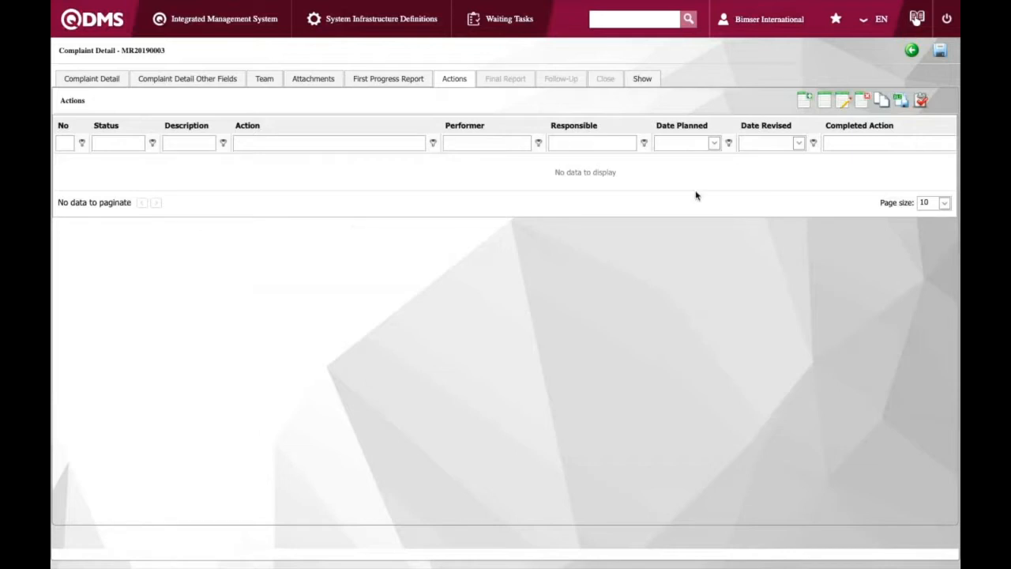
{"action": "left_click", "coordinate": [805, 101]}
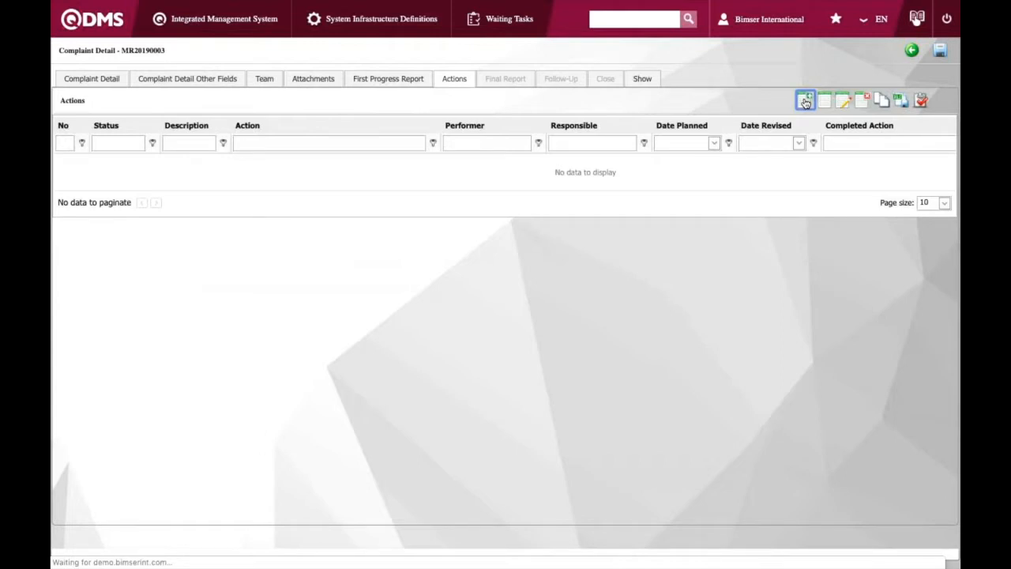
{"action": "left_click", "coordinate": [304, 124]}
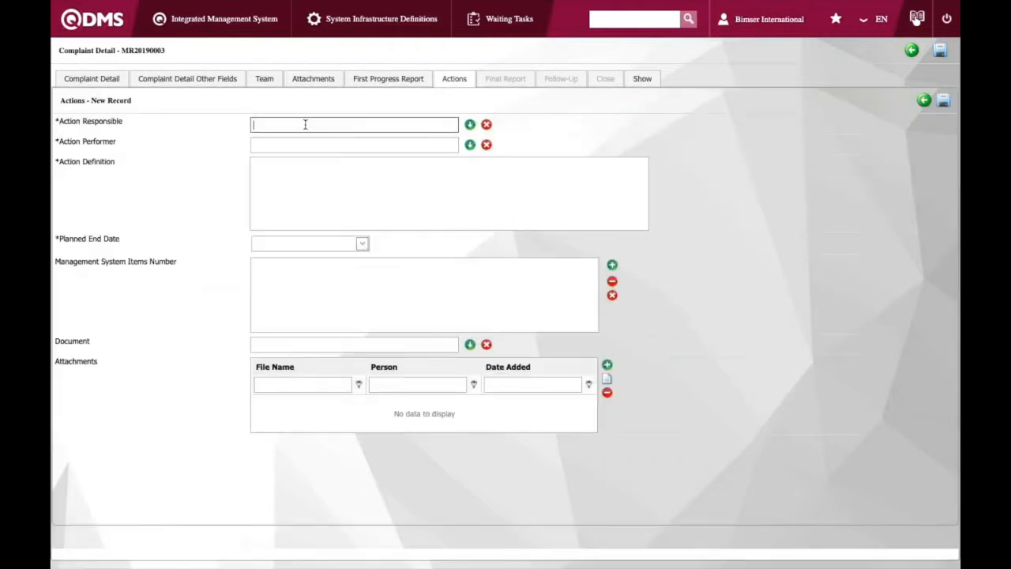
{"action": "left_click", "coordinate": [471, 125]}
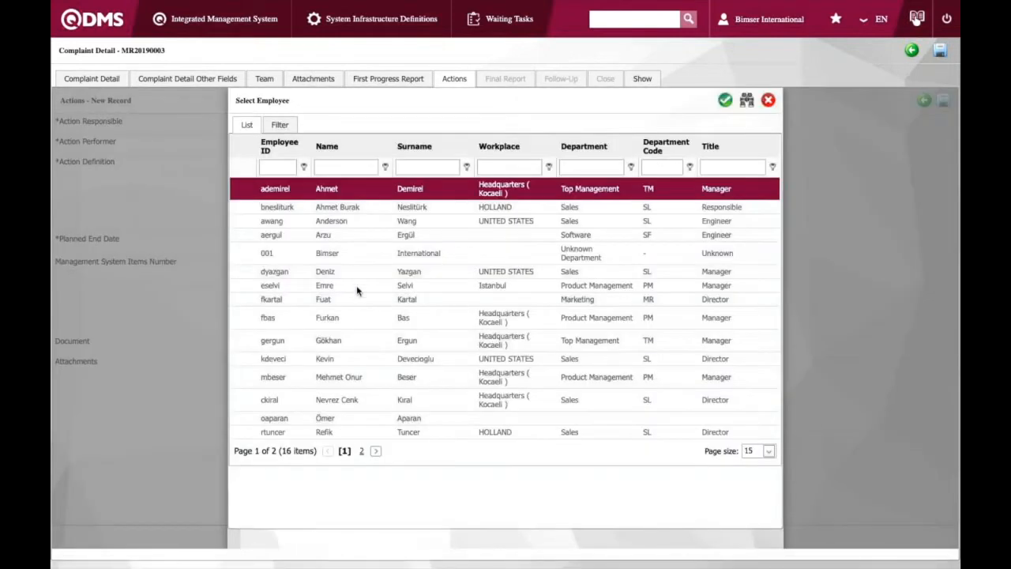
{"action": "double_click", "coordinate": [330, 272]}
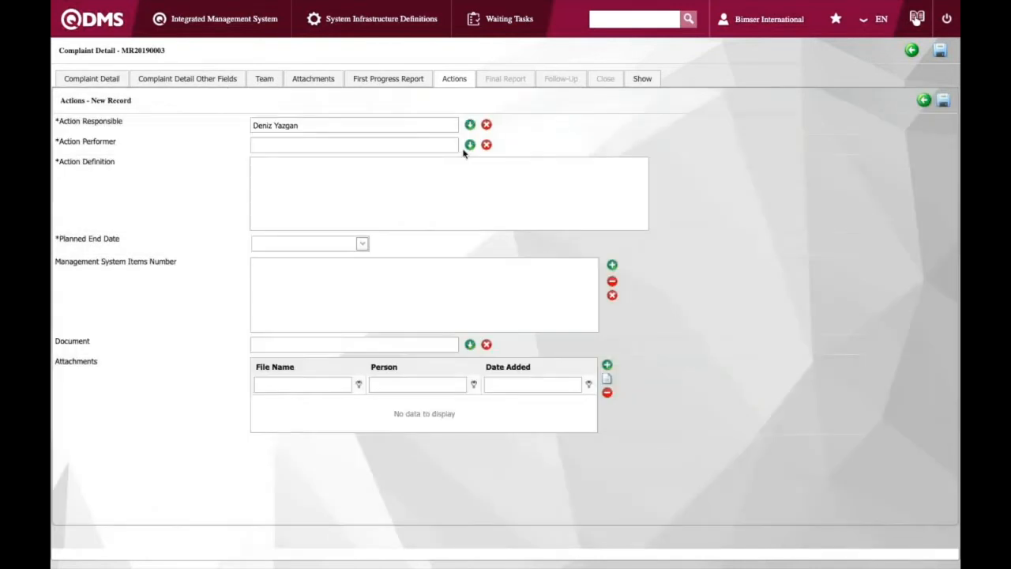
{"action": "left_click", "coordinate": [471, 146]}
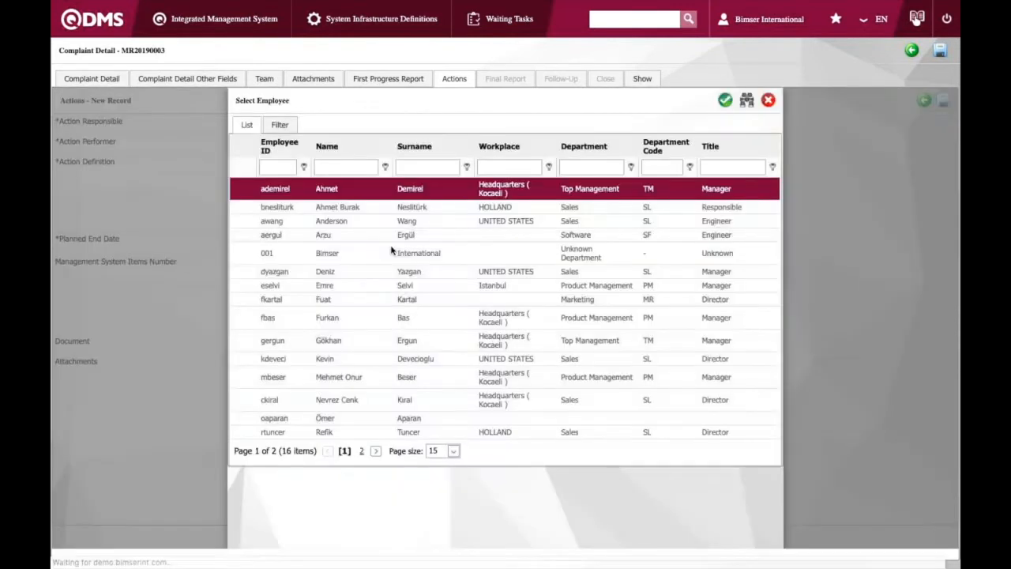
{"action": "left_click", "coordinate": [353, 274]}
{"action": "double_click", "coordinate": [353, 274]}
Define the action as "Resend document for marketing purpose" with planned end date 6/25/2019 and save it
{"action": "left_click", "coordinate": [318, 188]}
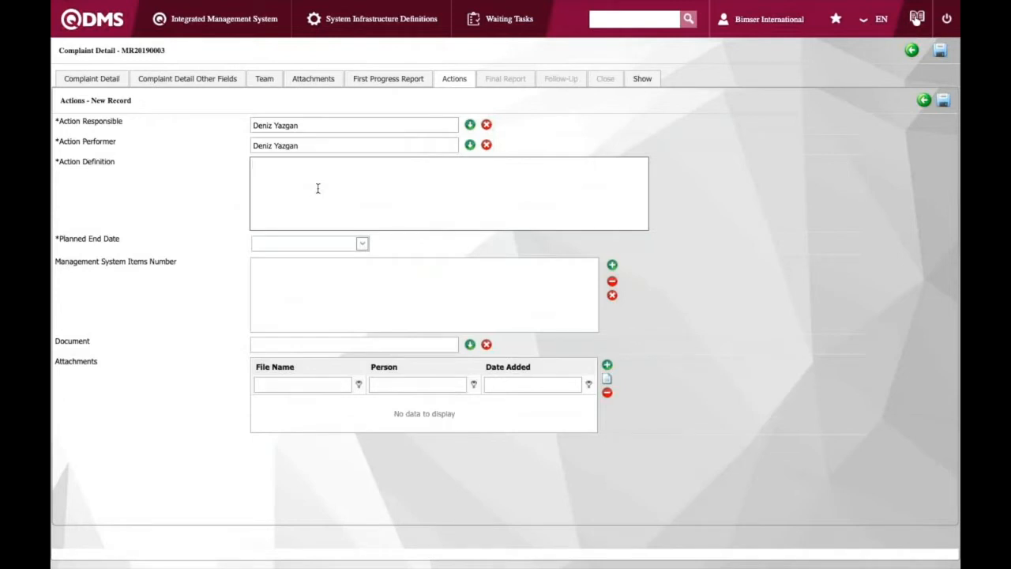
{"action": "type", "text": "Resend document for marketing p"}
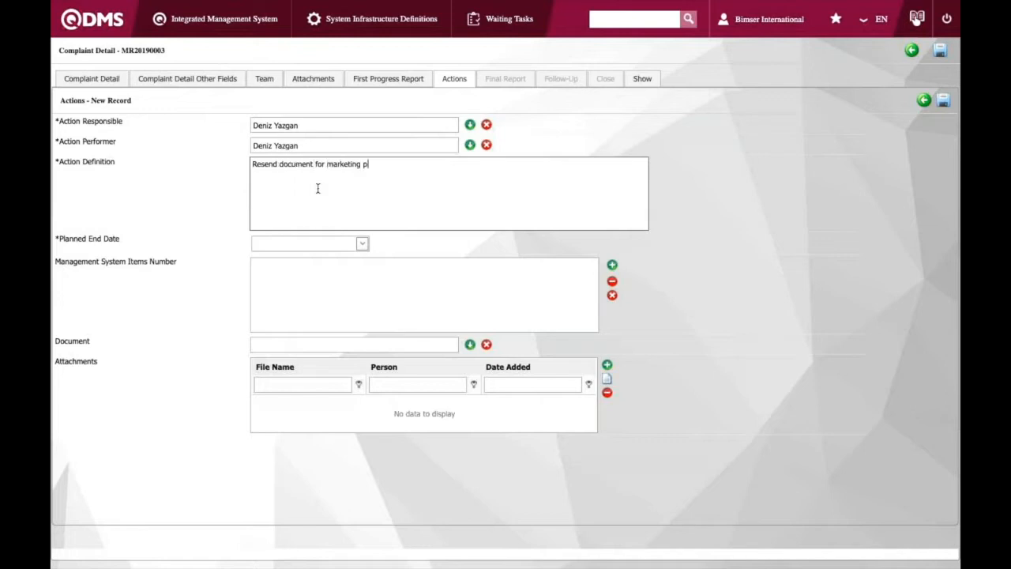
{"action": "type", "text": "urpose"}
{"action": "left_click", "coordinate": [363, 247]}
{"action": "left_click", "coordinate": [323, 359]}
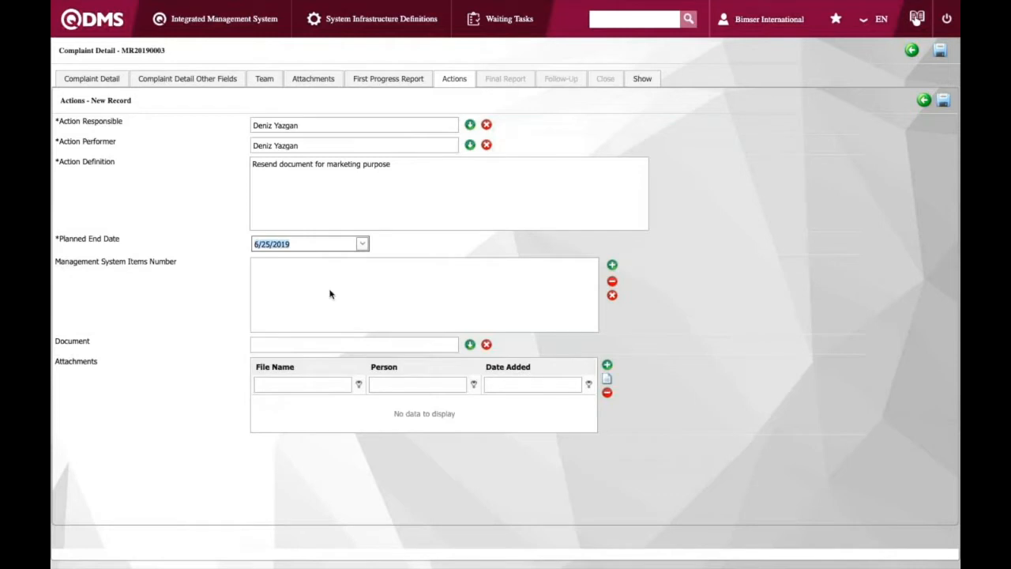
{"action": "left_click", "coordinate": [330, 293]}
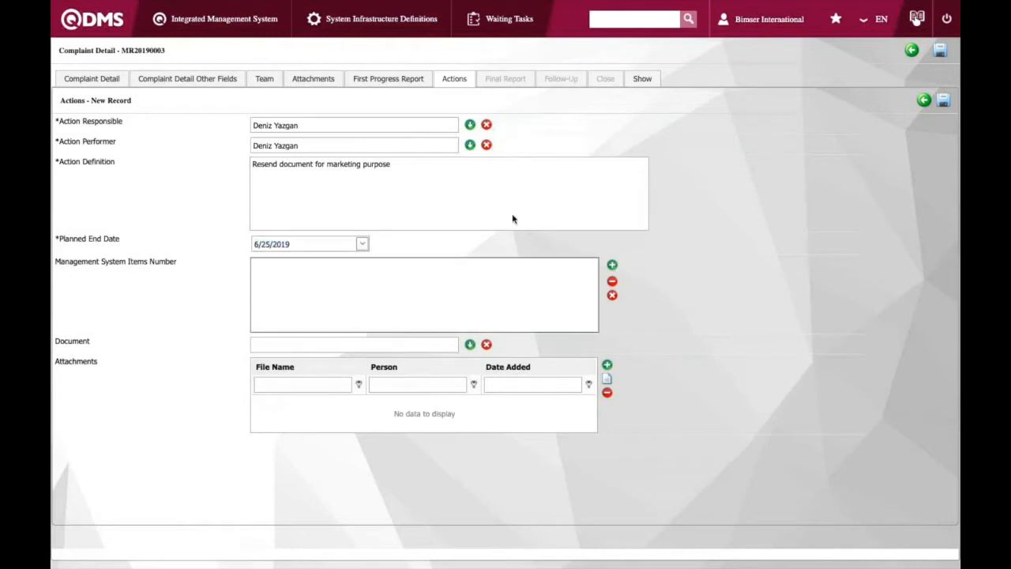
{"action": "left_click", "coordinate": [943, 102]}
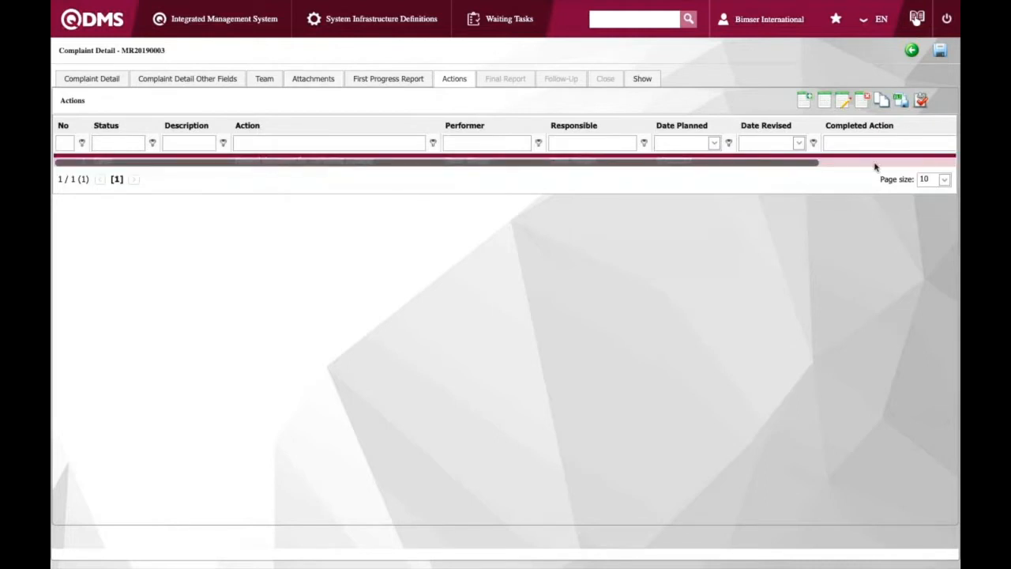
Perform the action, entering "Completed" as the completed action, and save
{"action": "left_click", "coordinate": [920, 103]}
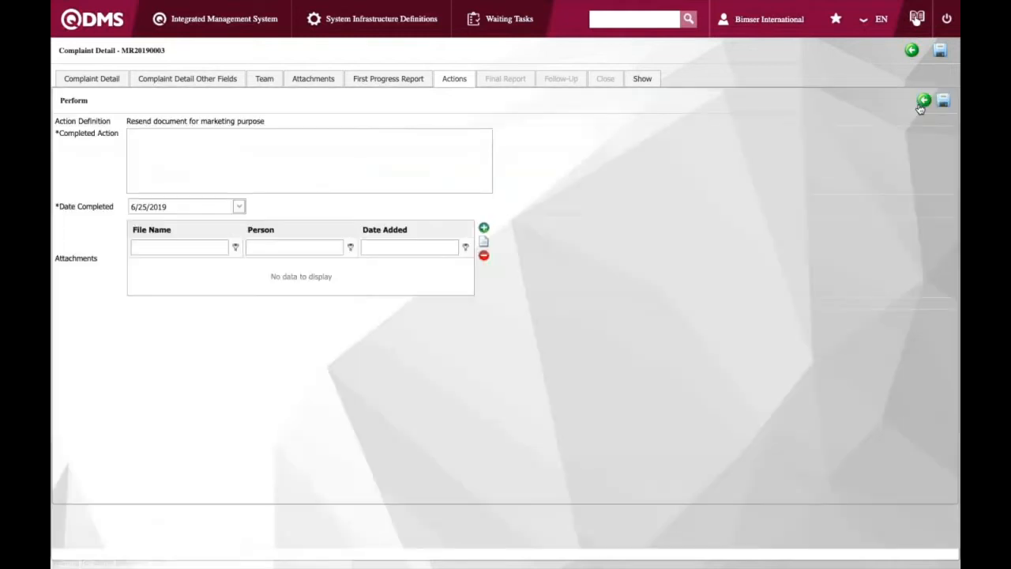
{"action": "left_click", "coordinate": [183, 146]}
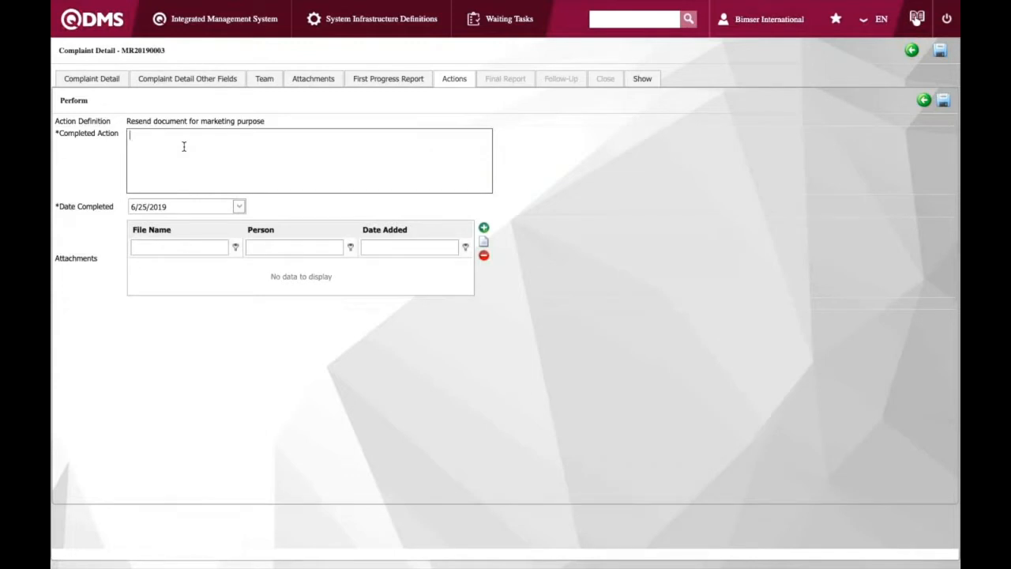
{"action": "type", "text": "Completed"}
{"action": "left_click", "coordinate": [944, 100]}
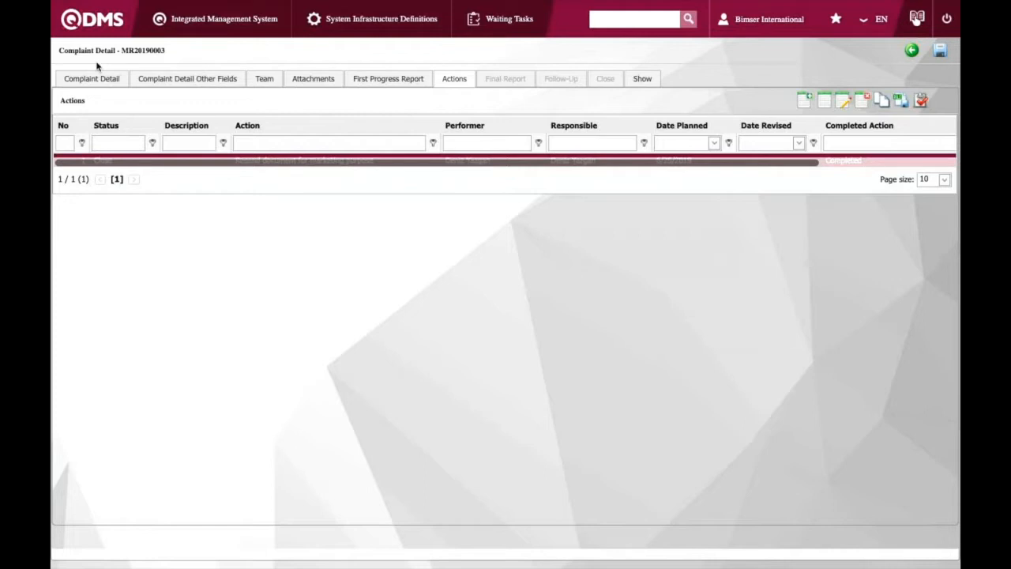
Open the wrong marking materials complaint from the list of final reports to be written
{"action": "left_click", "coordinate": [92, 25]}
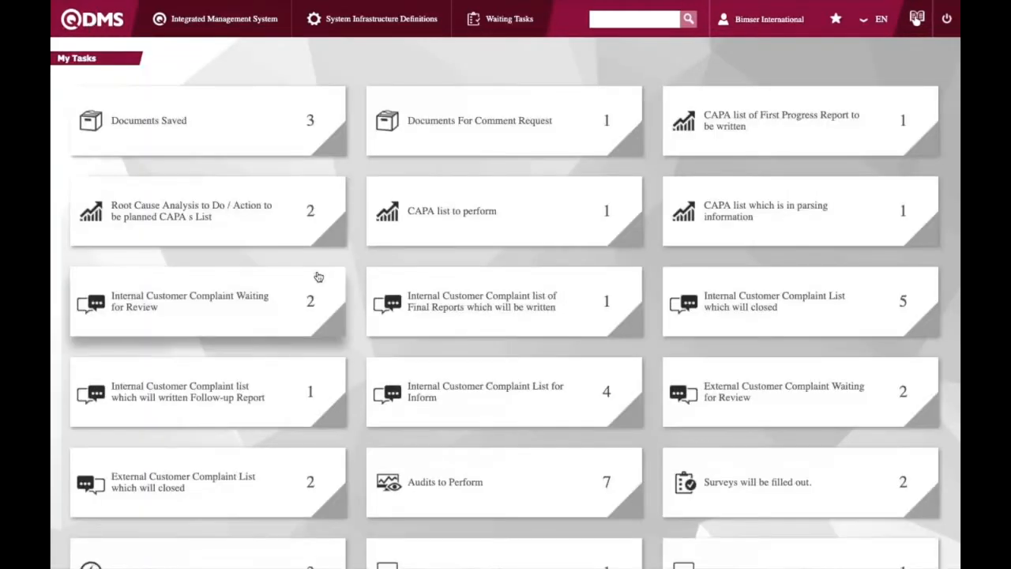
{"action": "left_click", "coordinate": [470, 322]}
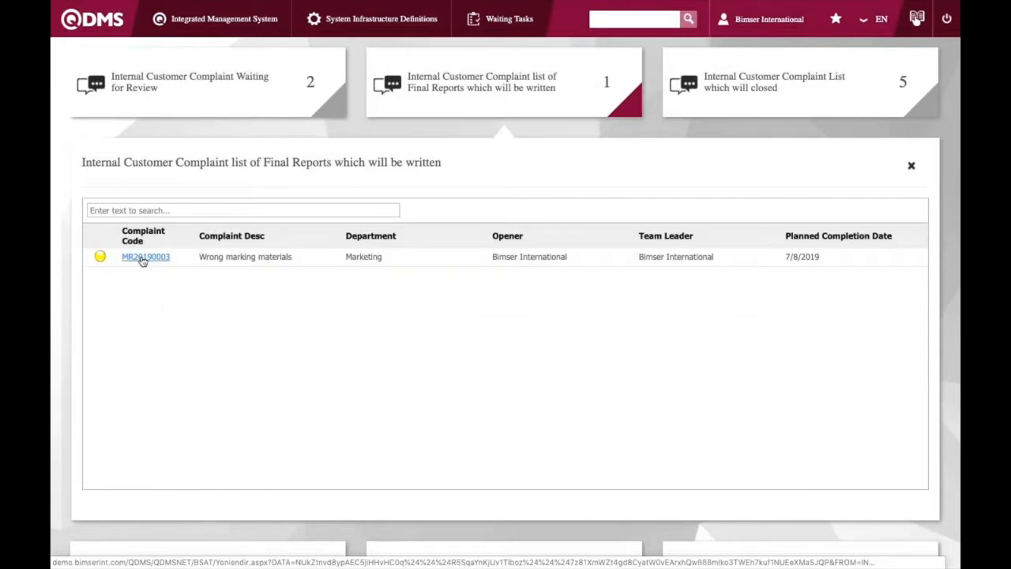
{"action": "left_click", "coordinate": [142, 262]}
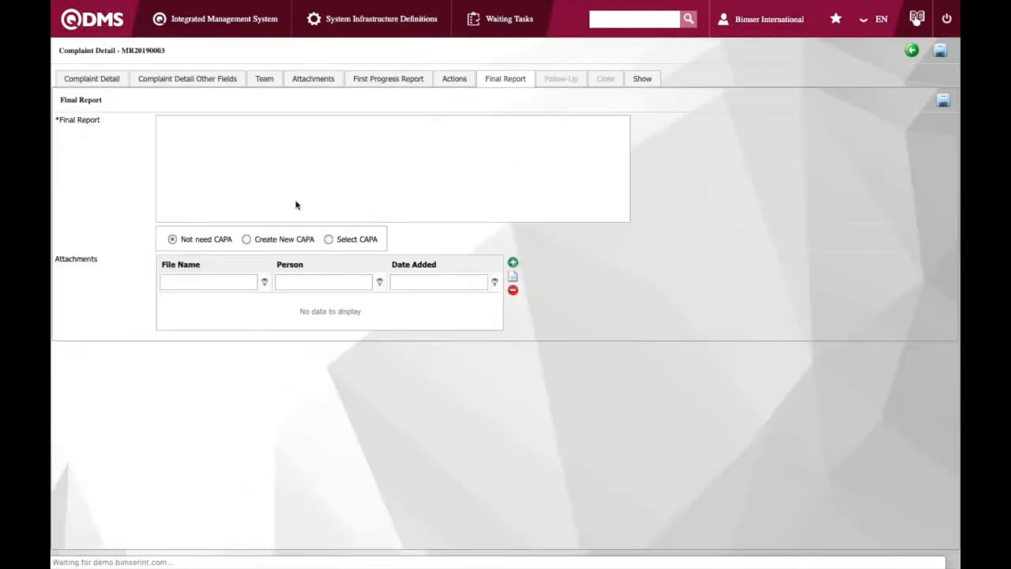
Write the final report "Correct marketing materials have been sent out" and save it for approval
{"action": "left_click", "coordinate": [229, 127]}
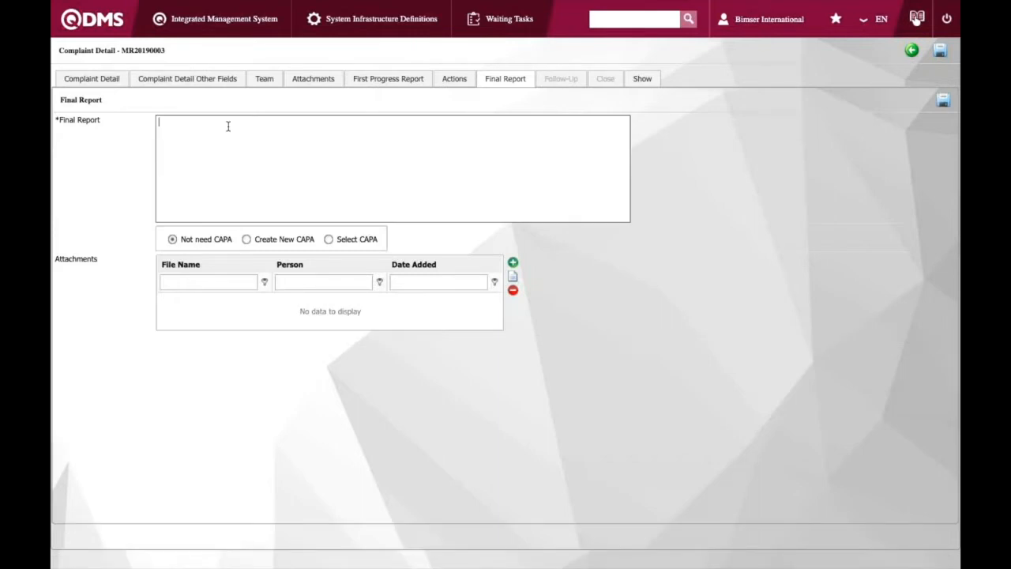
{"action": "type", "text": "Corre"}
{"action": "type", "text": "ct makning"}
{"action": "key", "text": "BackSpace"}
{"action": "key", "text": "BackSpace"}
{"action": "key", "text": "BackSpace"}
{"action": "key", "text": "BackSpace"}
{"action": "type", "text": "eting"}
{"action": "key", "text": "BackSpace"}
{"action": "key", "text": "BackSpace"}
{"action": "key", "text": "BackSpace"}
{"action": "key", "text": "BackSpace"}
{"action": "key", "text": "BackSpace"}
{"action": "key", "text": "BackSpace"}
{"action": "type", "text": "rmeting materila"}
{"action": "key", "text": "BackSpace"}
{"action": "key", "text": "BackSpace"}
{"action": "type", "text": "als  have been"}
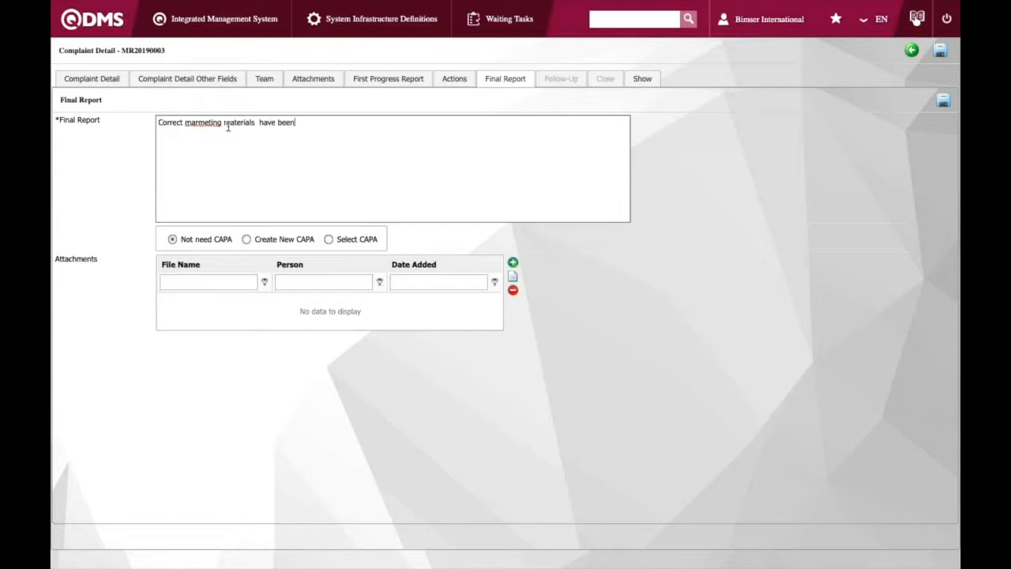
{"action": "type", "text": " sent out"}
{"action": "left_click", "coordinate": [211, 122]}
{"action": "key", "text": "BackSpace"}
{"action": "key", "text": "BackSpace"}
{"action": "key", "text": "BackSpace"}
{"action": "key", "text": "BackSpace"}
{"action": "key", "text": "BackSpace"}
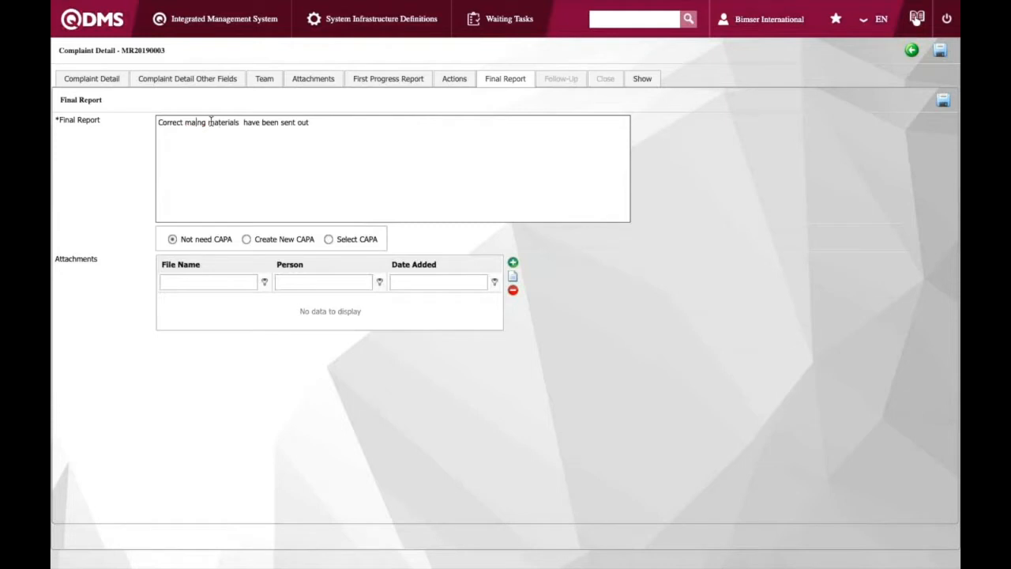
{"action": "type", "text": "rketi"}
{"action": "left_click", "coordinate": [317, 142]}
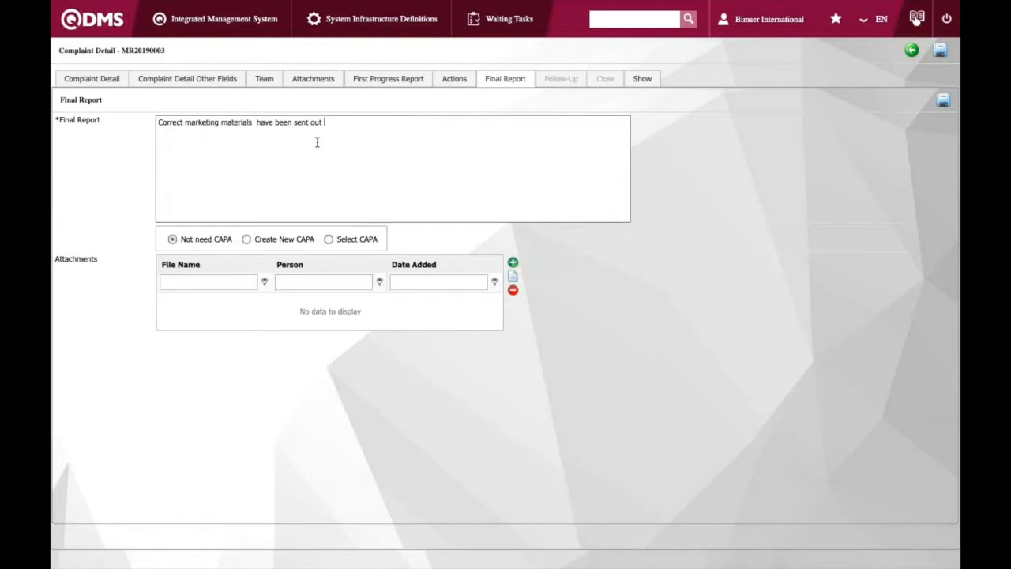
{"action": "left_click", "coordinate": [944, 100]}
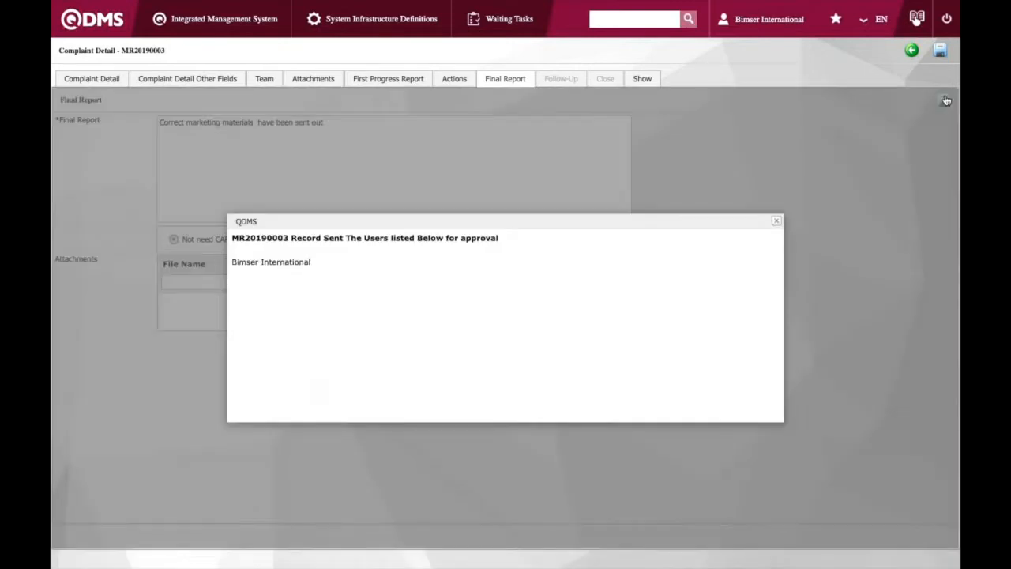
Open the wrong marking materials complaint from the list of complaints to be closed and start closing it
{"action": "left_click", "coordinate": [776, 223]}
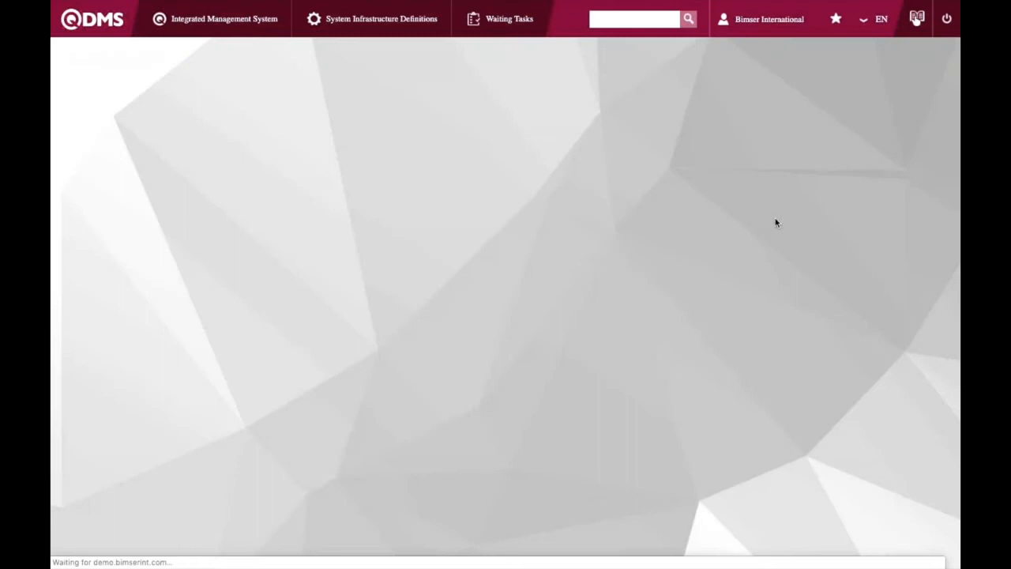
{"action": "left_click", "coordinate": [98, 22]}
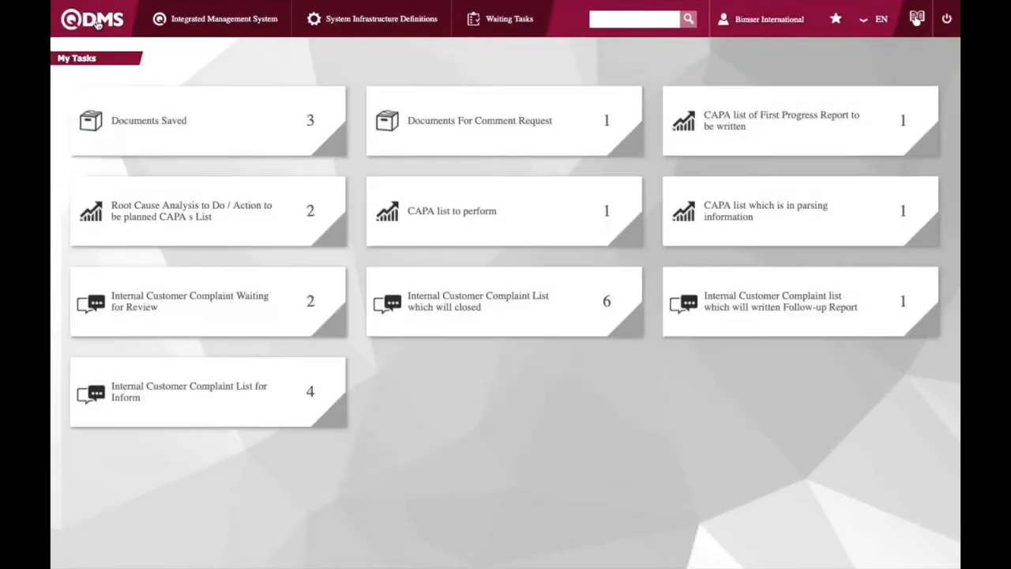
{"action": "left_click", "coordinate": [461, 321]}
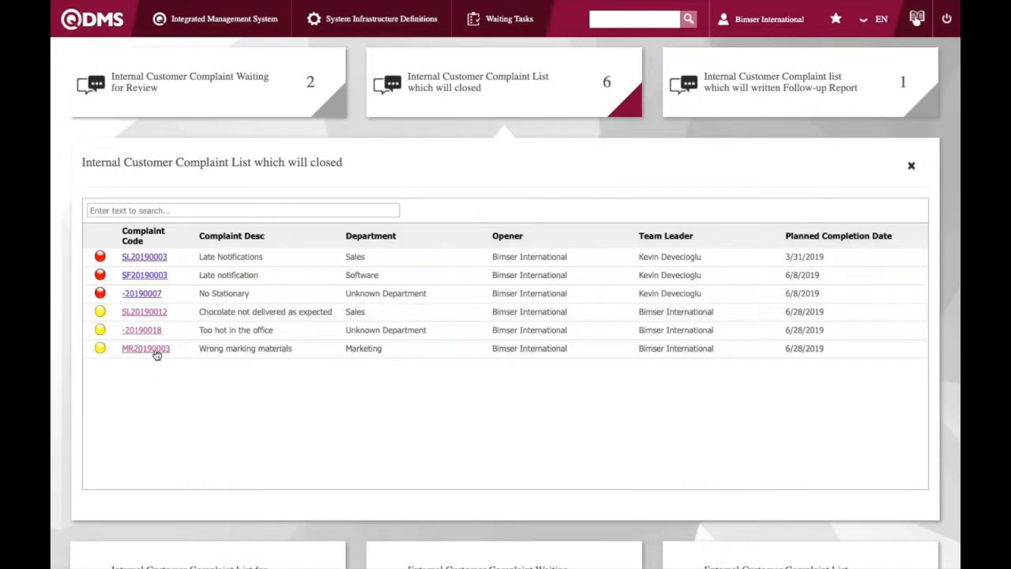
{"action": "left_click", "coordinate": [145, 349]}
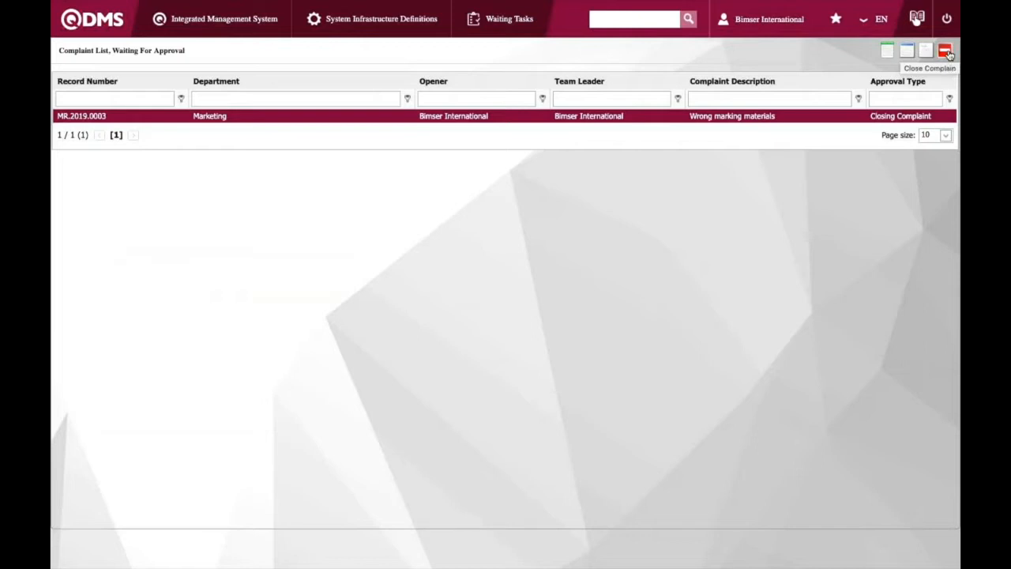
{"action": "left_click", "coordinate": [927, 50]}
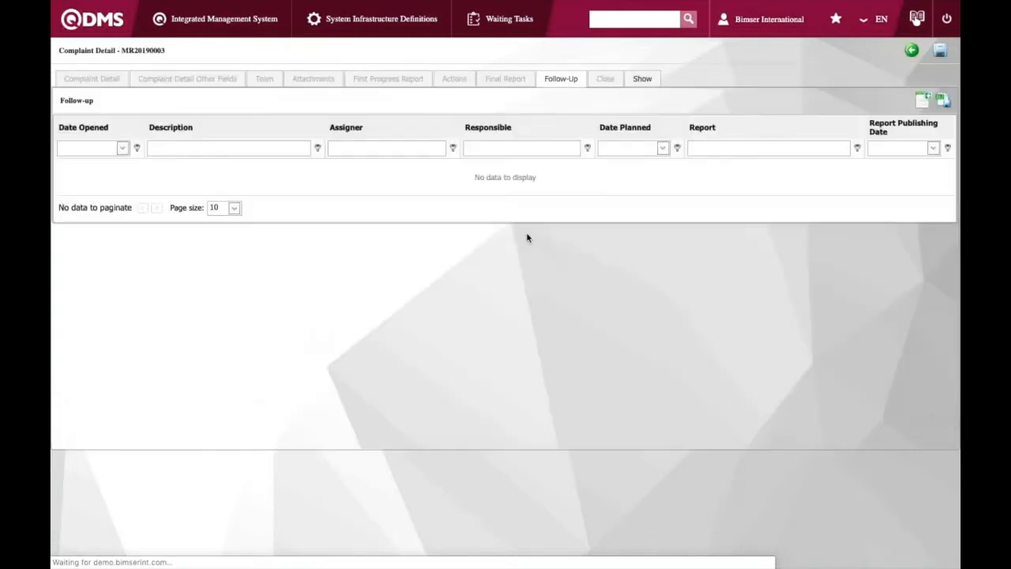
Add a new follow-up record, choose an employee as responsible and set the follow-up finish date to 7/24/2019
{"action": "left_click", "coordinate": [923, 102]}
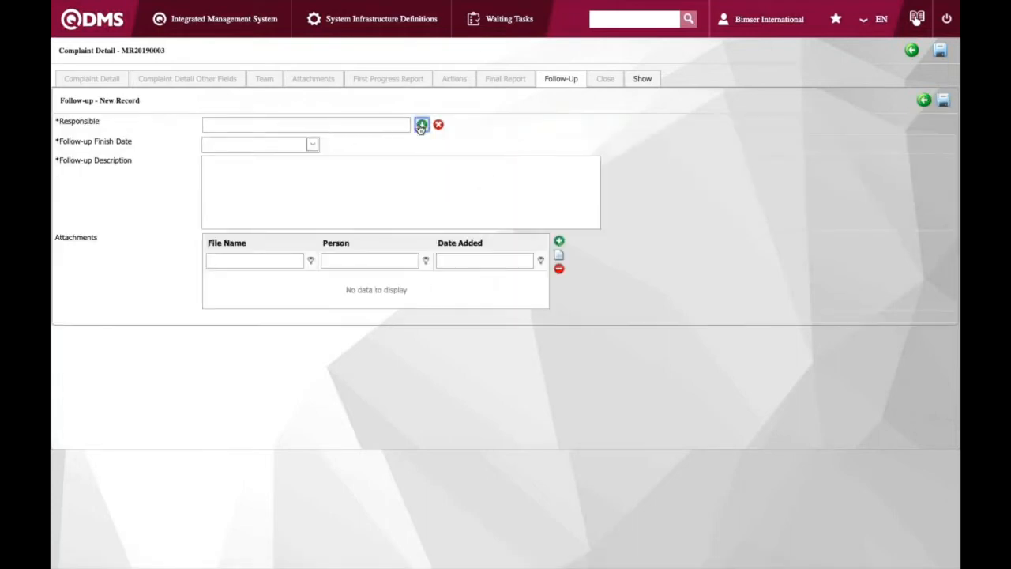
{"action": "left_click", "coordinate": [421, 126]}
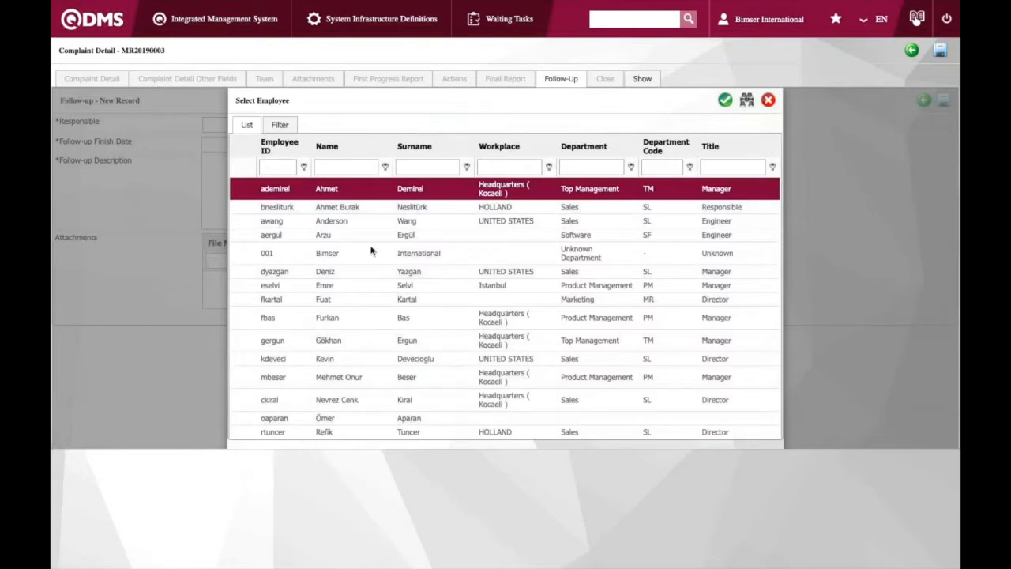
{"action": "left_click", "coordinate": [358, 272]}
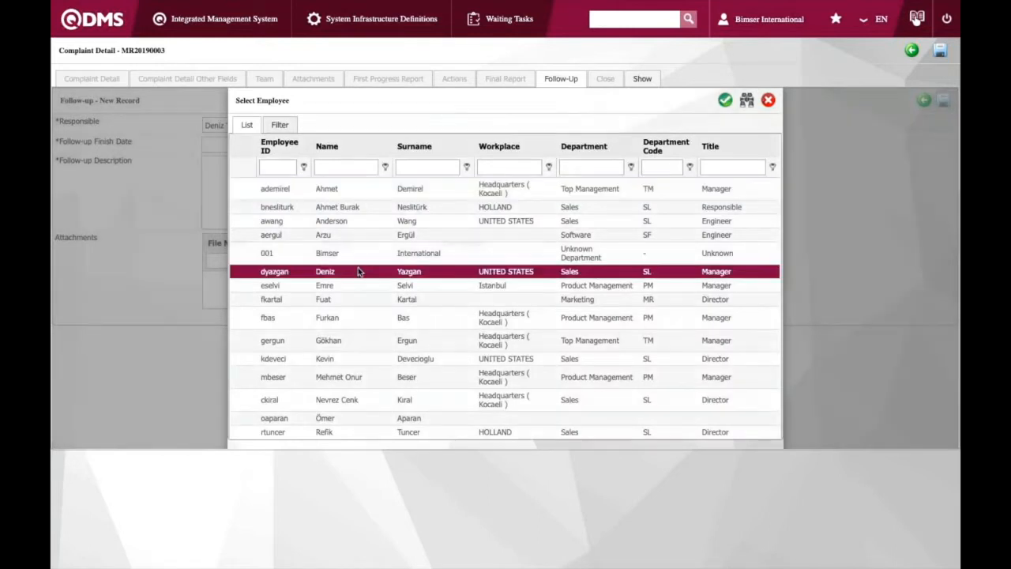
{"action": "double_click", "coordinate": [357, 272]}
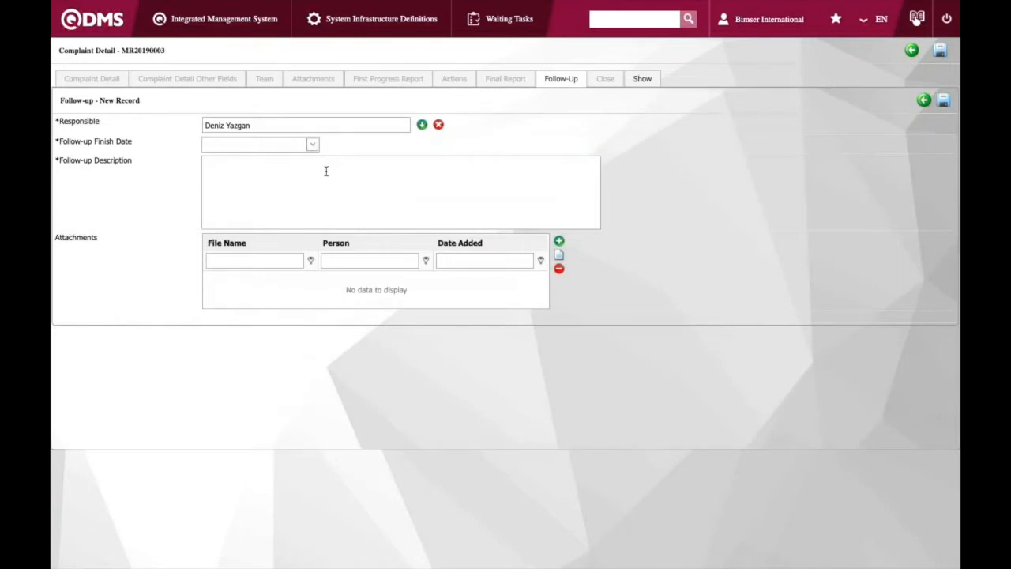
{"action": "left_click", "coordinate": [312, 145]}
{"action": "left_click", "coordinate": [342, 161]}
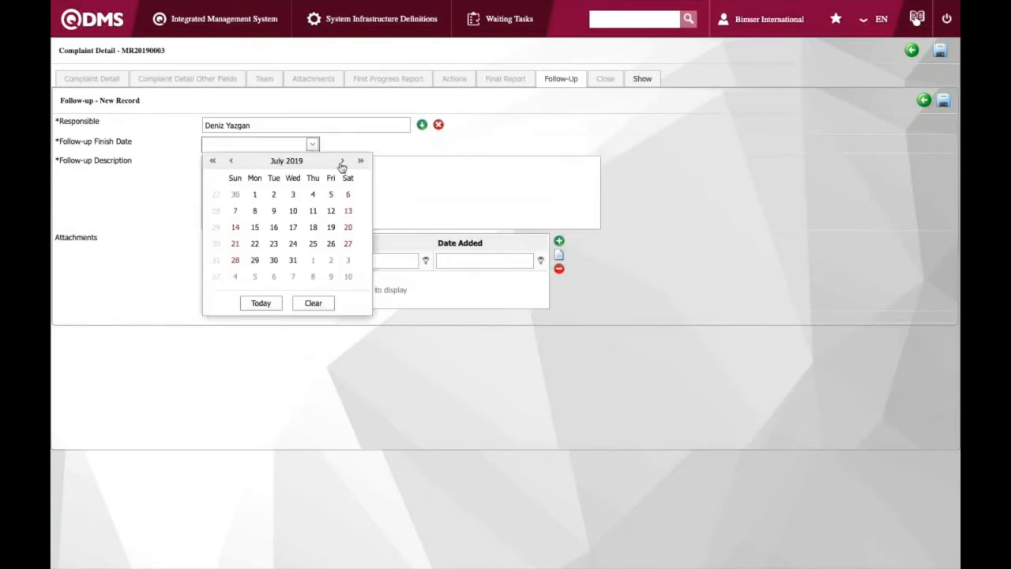
{"action": "left_click", "coordinate": [294, 248]}
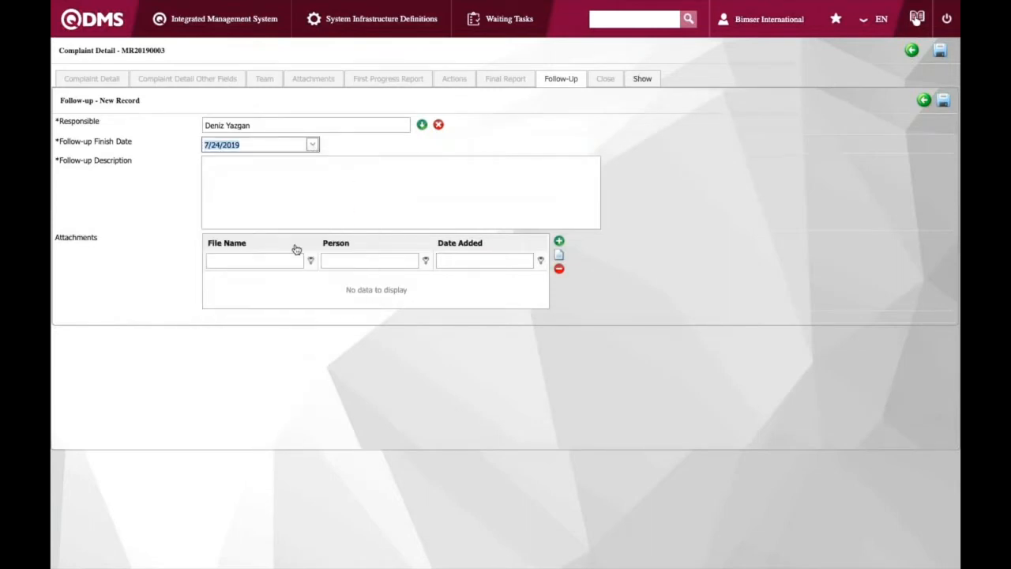
Enter the follow-up description "Check marketing materials" and save the follow-up record
{"action": "left_click", "coordinate": [282, 196]}
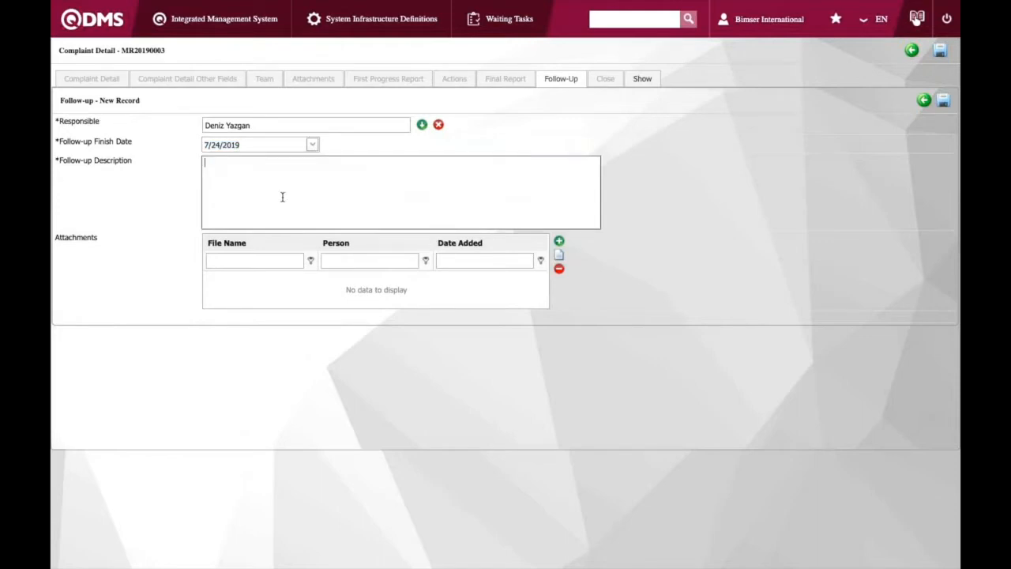
{"action": "type", "text": "Check martketing"}
{"action": "key", "text": "BackSpace"}
{"action": "key", "text": "BackSpace"}
{"action": "key", "text": "BackSpace"}
{"action": "key", "text": "BackSpace"}
{"action": "key", "text": "BackSpace"}
{"action": "key", "text": "BackSpace"}
{"action": "key", "text": "BackSpace"}
{"action": "key", "text": "BackSpace"}
{"action": "type", "text": "keting materials"}
{"action": "left_click", "coordinate": [942, 106]}
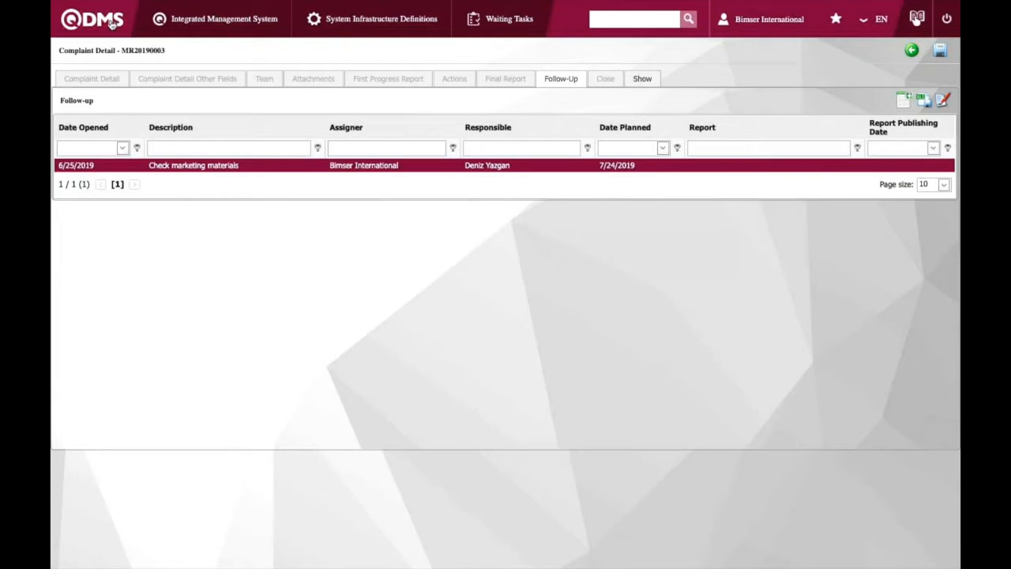
Open the corrective actions list and view the Pest Control CAPA record 00017
{"action": "left_click", "coordinate": [169, 24]}
{"action": "mouse_move", "coordinate": [249, 99]}
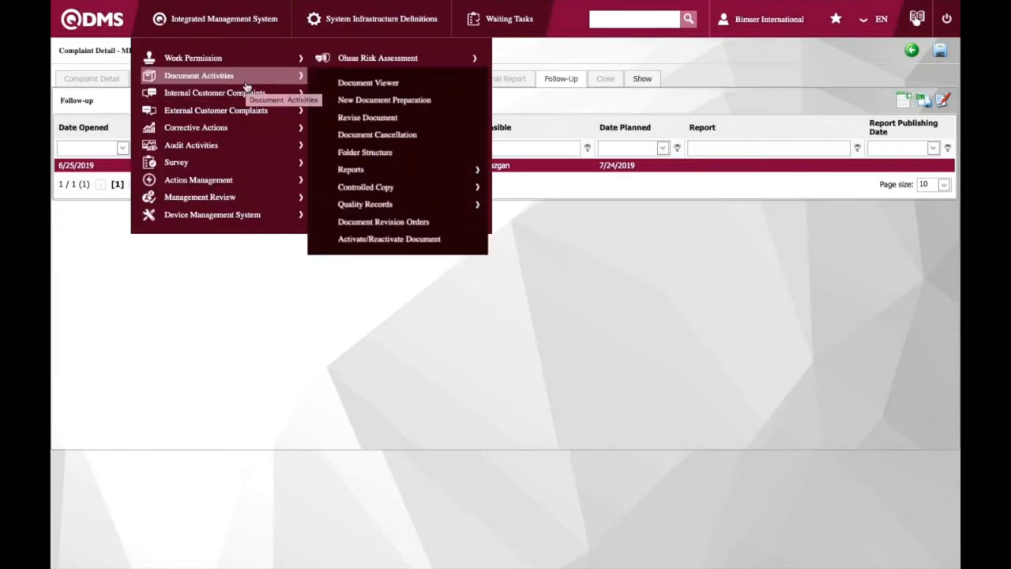
{"action": "mouse_move", "coordinate": [222, 130]}
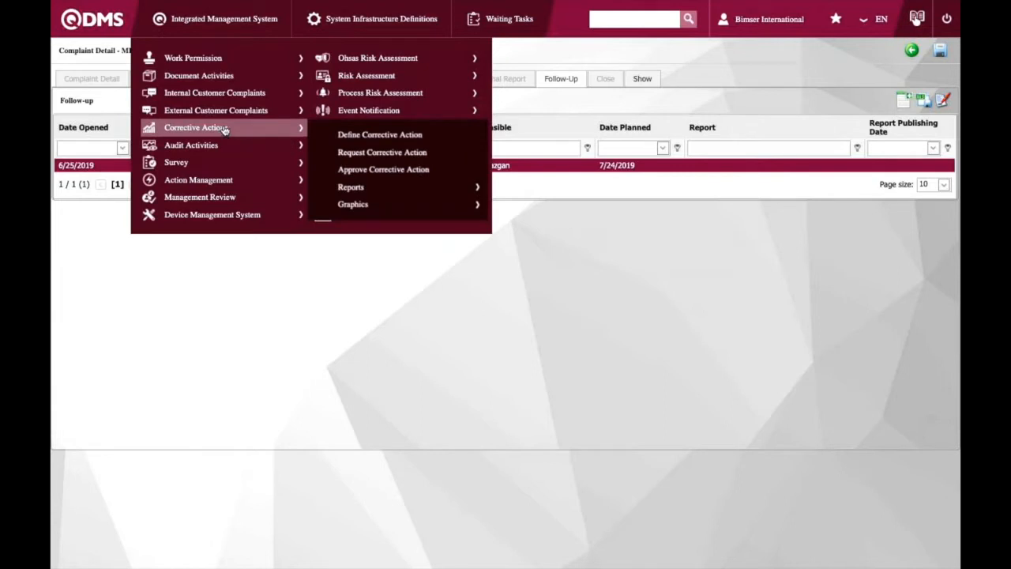
{"action": "left_click", "coordinate": [326, 138]}
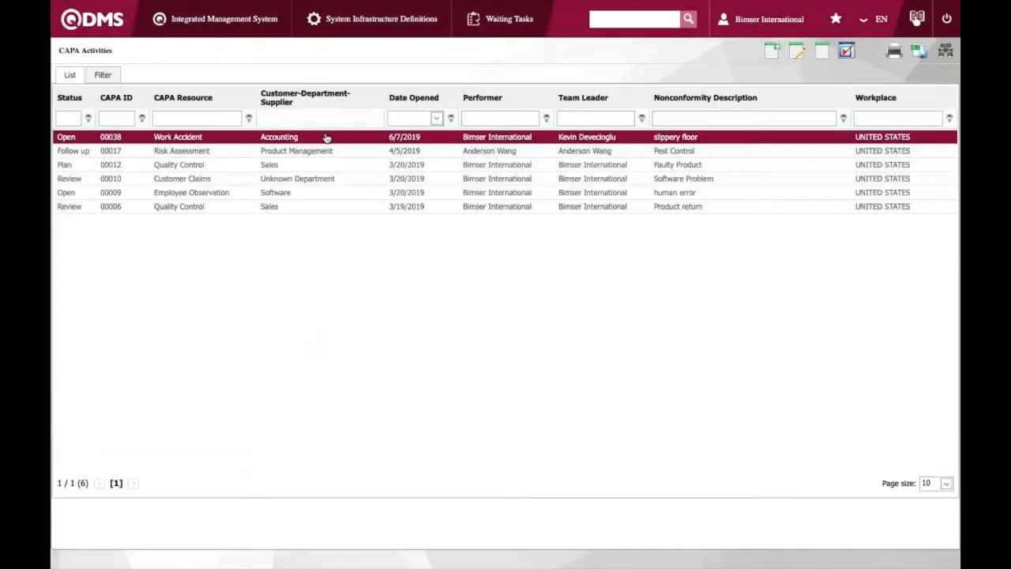
{"action": "left_click", "coordinate": [148, 152]}
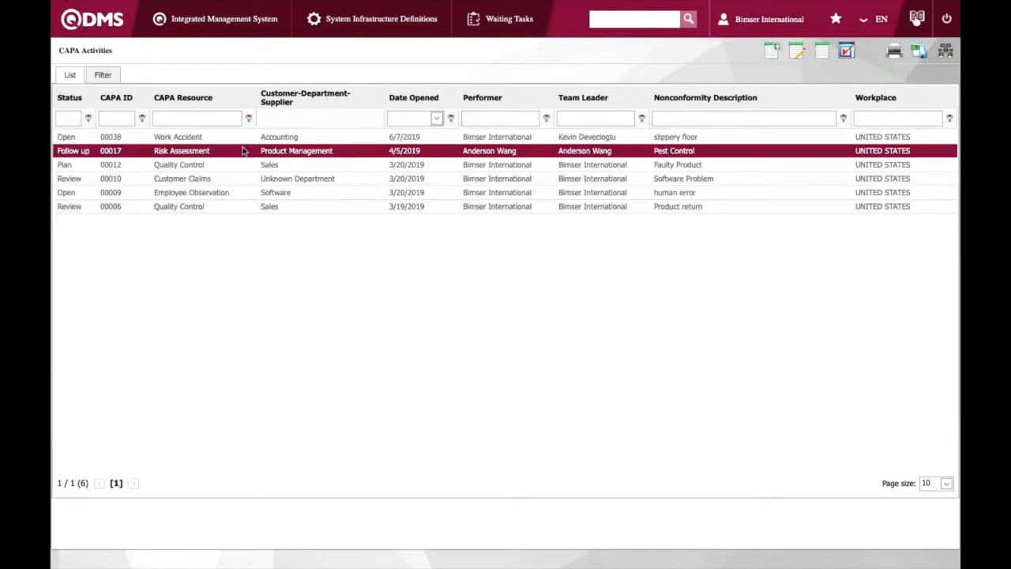
{"action": "double_click", "coordinate": [387, 151]}
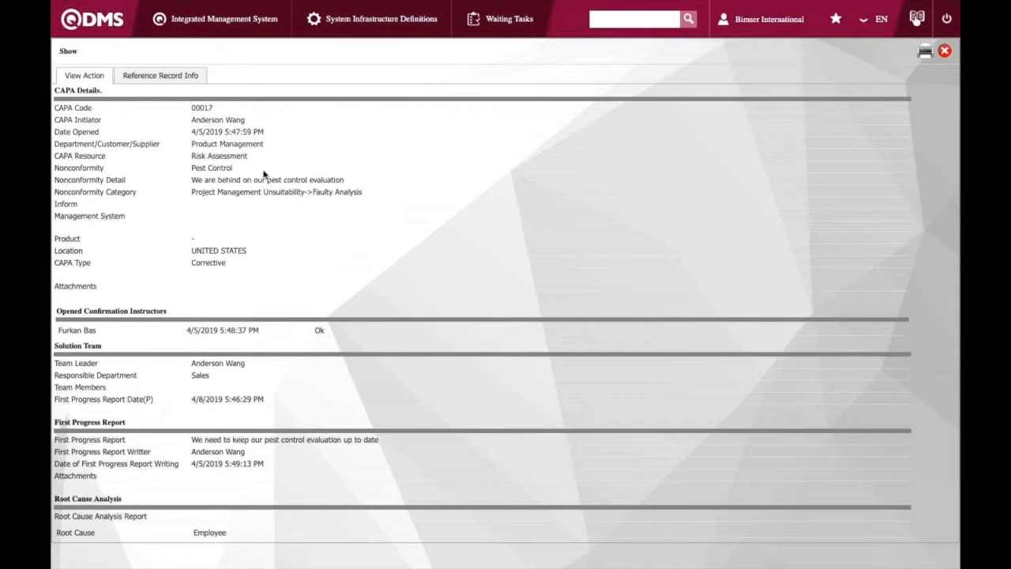
Read through the CAPA record's details, actions and follow-up sections, then close the view
{"action": "left_click_drag", "start_coordinate": [245, 166], "coordinate": [192, 169]}
{"action": "left_click", "coordinate": [273, 213]}
{"action": "scroll", "coordinate": [302, 302], "scroll_direction": "down", "scroll_amount": 3}
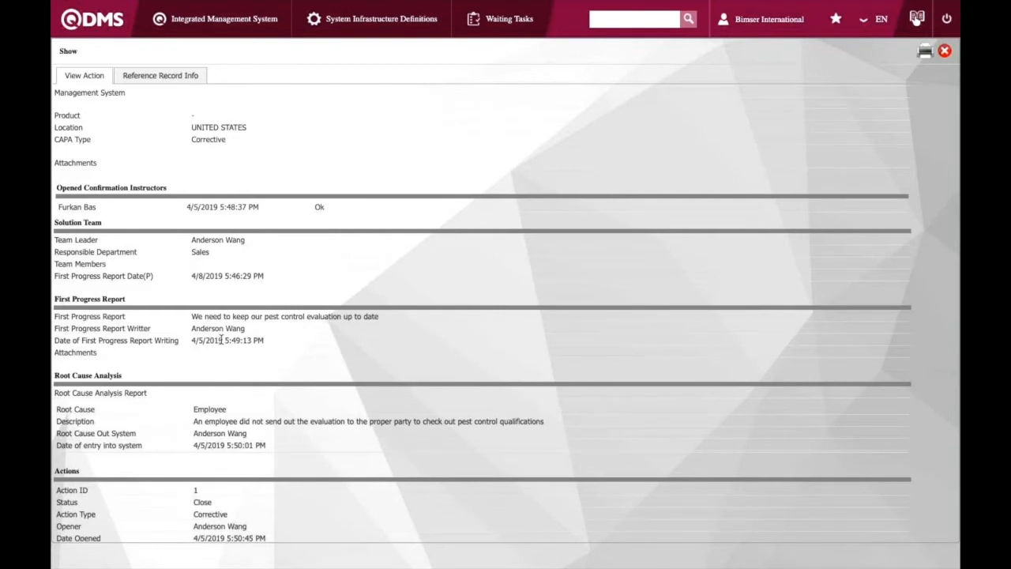
{"action": "scroll", "coordinate": [222, 340], "scroll_direction": "down", "scroll_amount": 2}
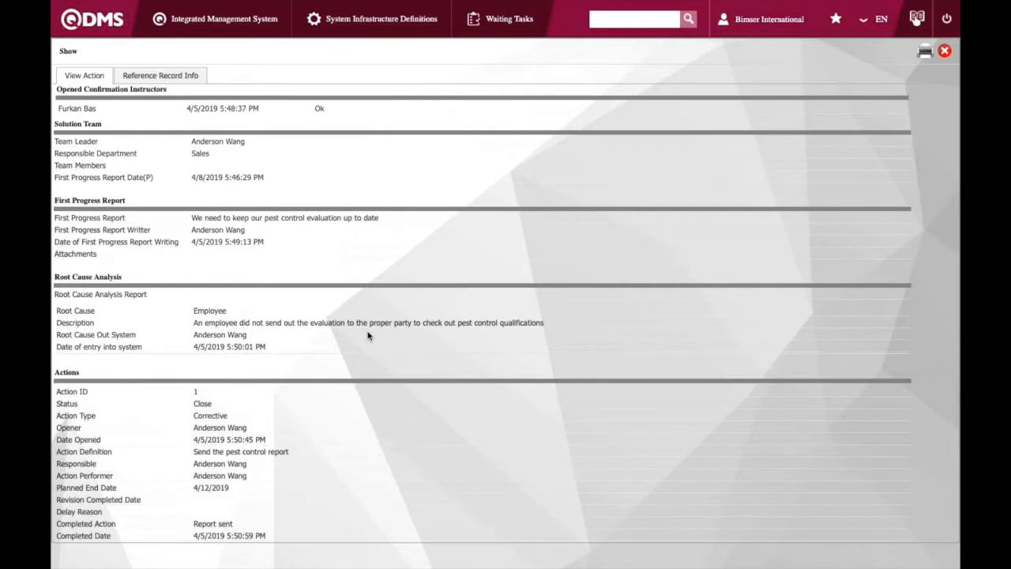
{"action": "scroll", "coordinate": [367, 335], "scroll_direction": "down", "scroll_amount": 1}
{"action": "scroll", "coordinate": [319, 342], "scroll_direction": "down", "scroll_amount": 1}
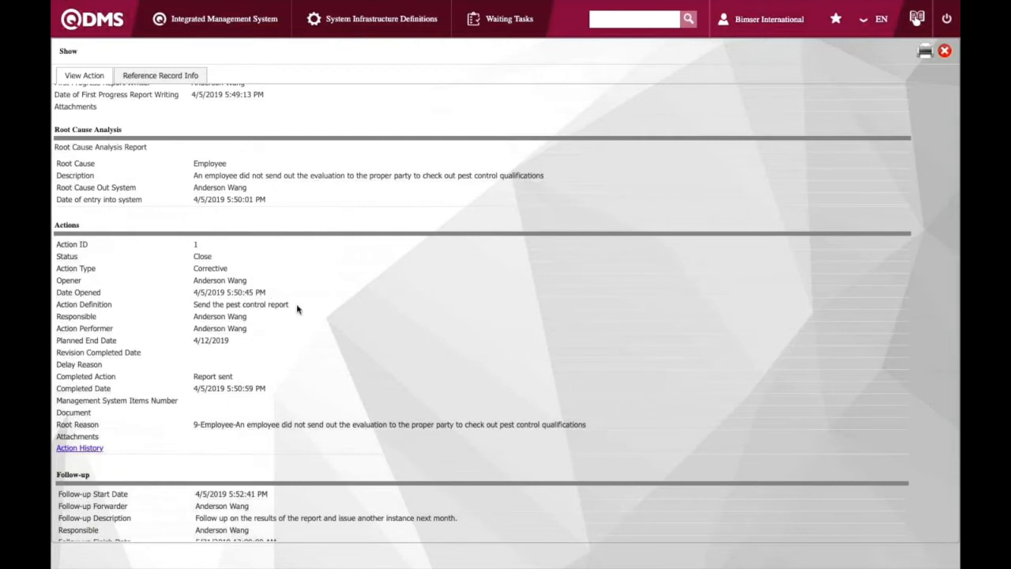
{"action": "scroll", "coordinate": [296, 316], "scroll_direction": "down", "scroll_amount": 3}
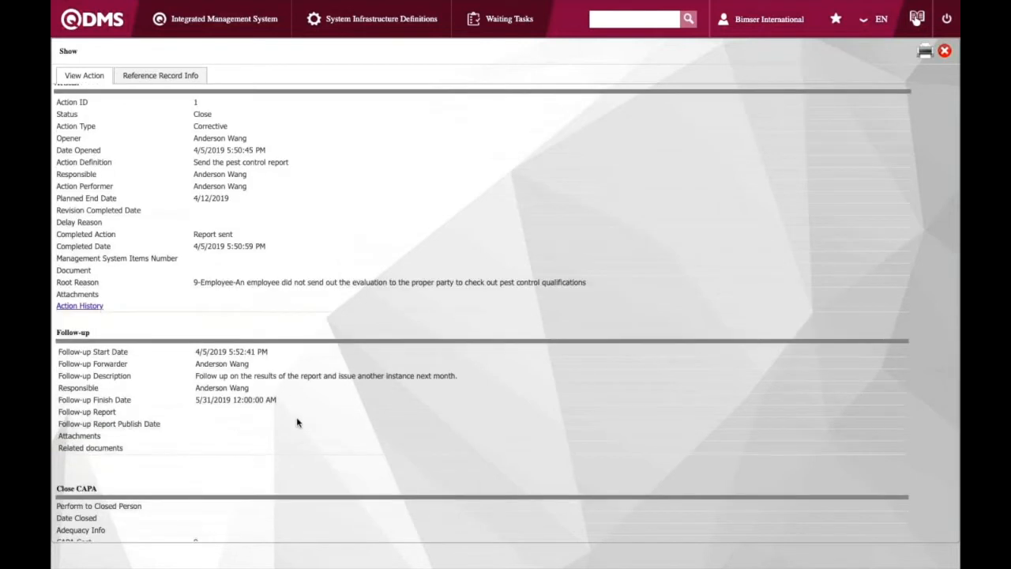
{"action": "scroll", "coordinate": [296, 423], "scroll_direction": "down", "scroll_amount": 1}
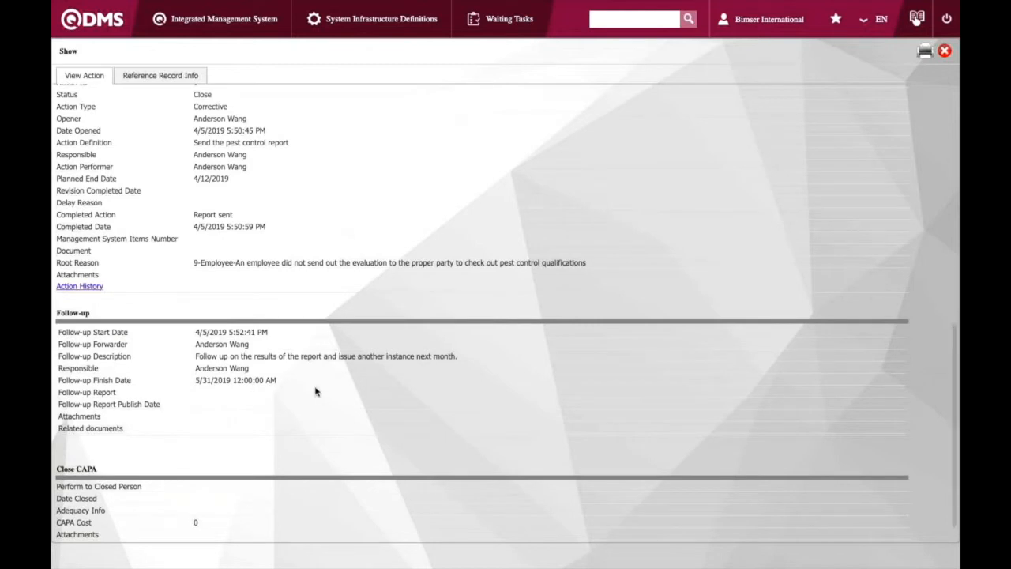
{"action": "scroll", "coordinate": [315, 391], "scroll_direction": "down", "scroll_amount": 1}
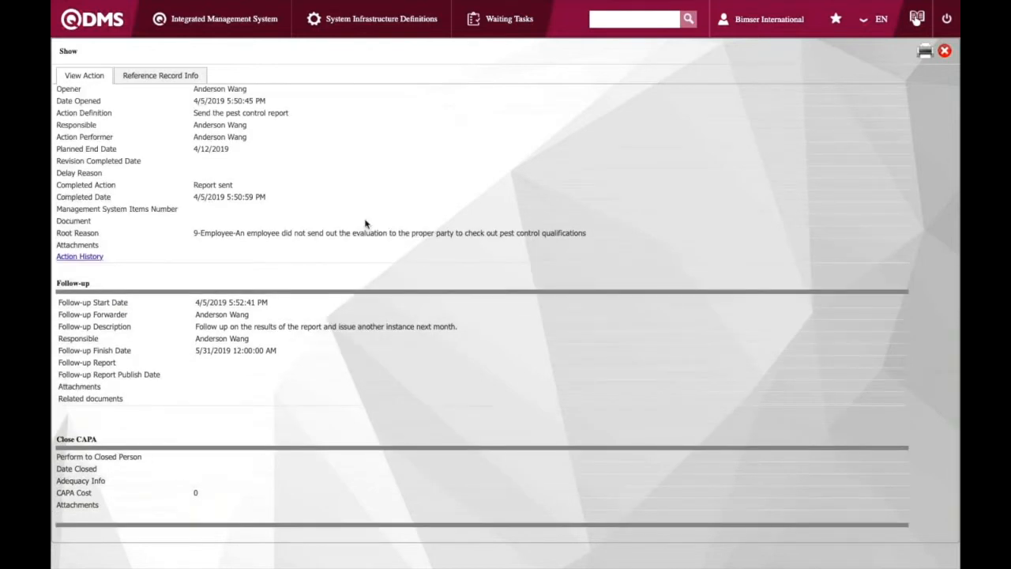
{"action": "scroll", "coordinate": [365, 223], "scroll_direction": "up", "scroll_amount": 10}
{"action": "left_click", "coordinate": [946, 55]}
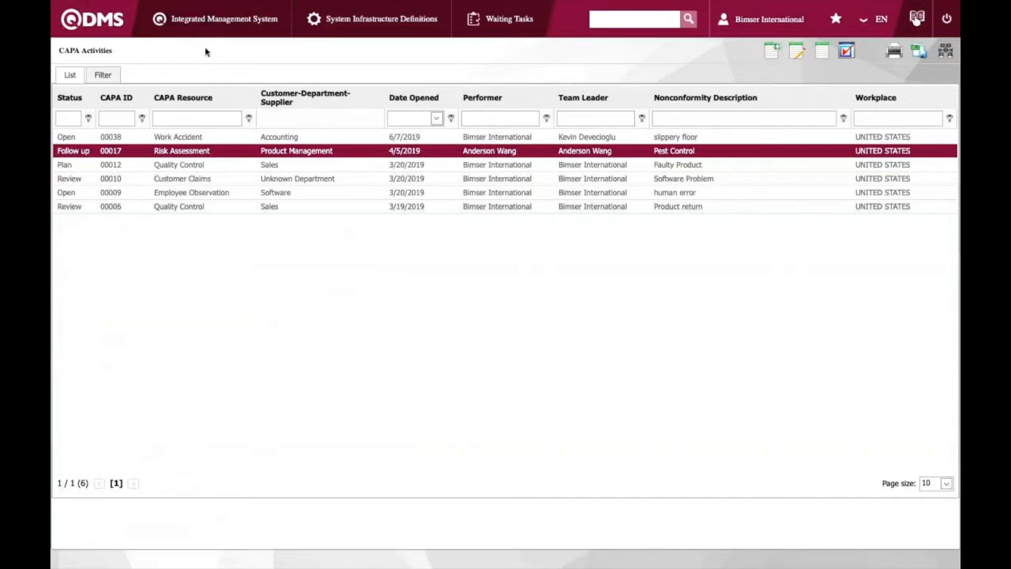
Start a new internal survey and name it "Survey"
{"action": "left_click", "coordinate": [214, 26]}
{"action": "mouse_move", "coordinate": [198, 165]}
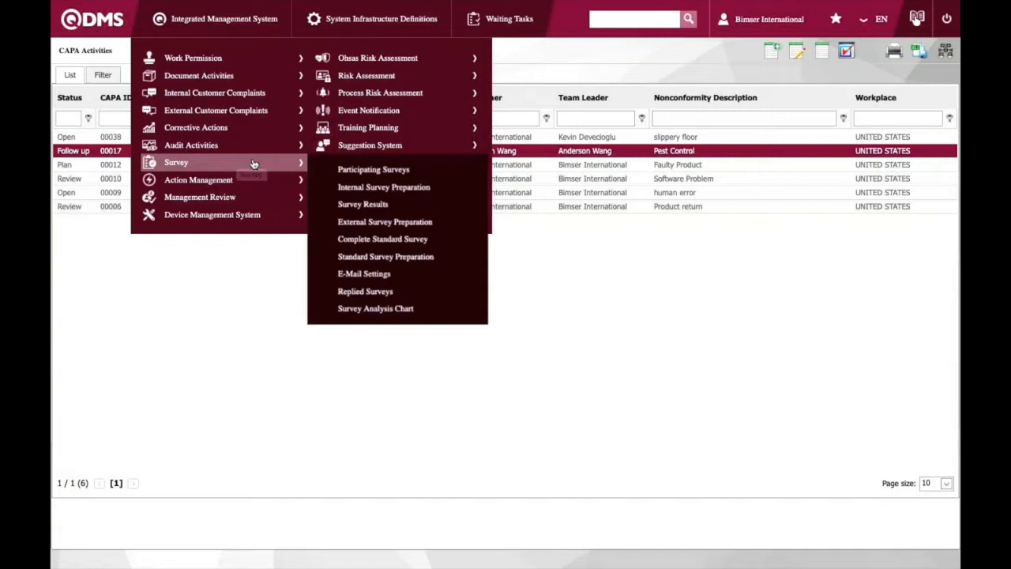
{"action": "left_click", "coordinate": [368, 189]}
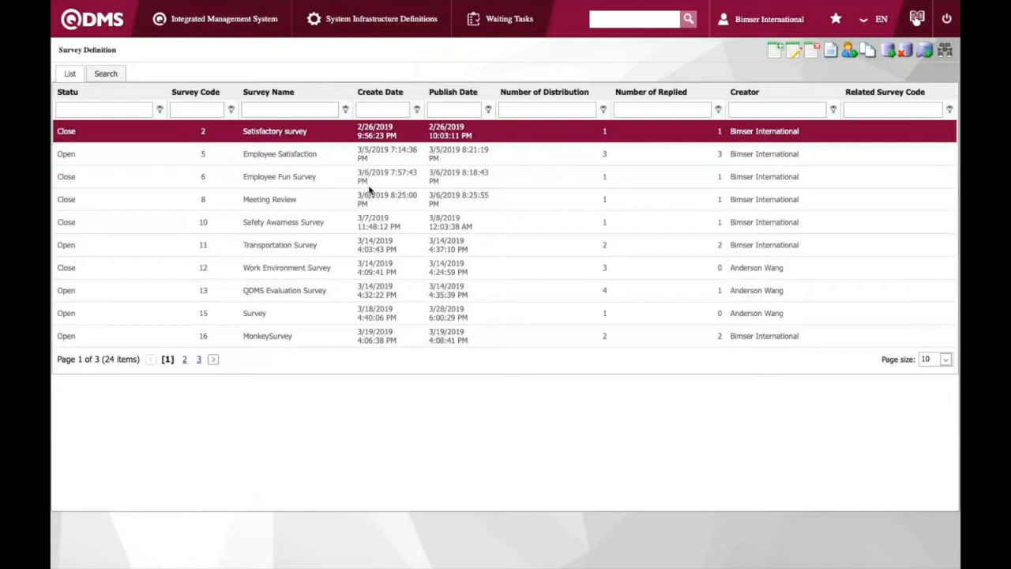
{"action": "left_click", "coordinate": [776, 51]}
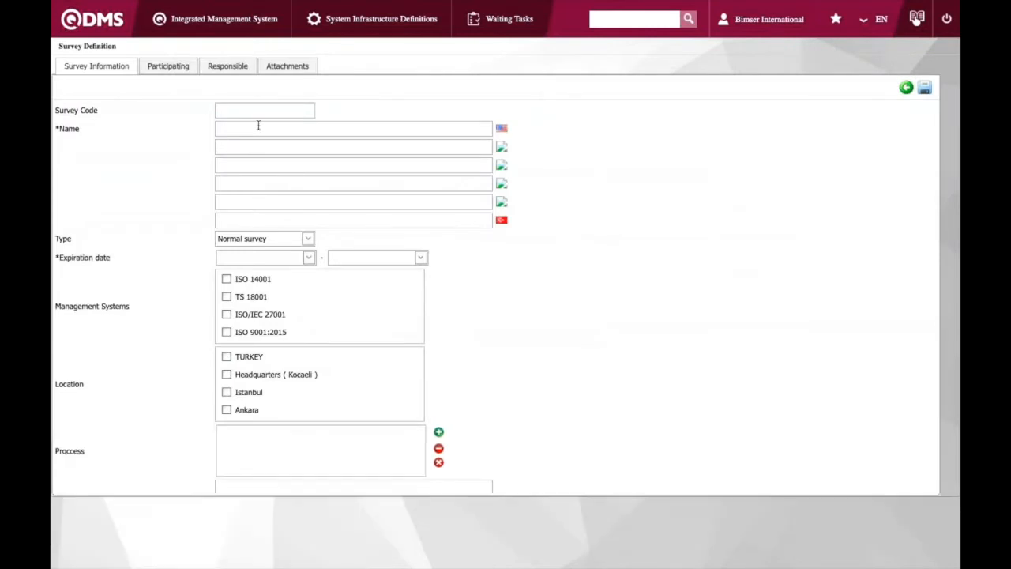
{"action": "left_click", "coordinate": [277, 127]}
{"action": "type", "text": "S"}
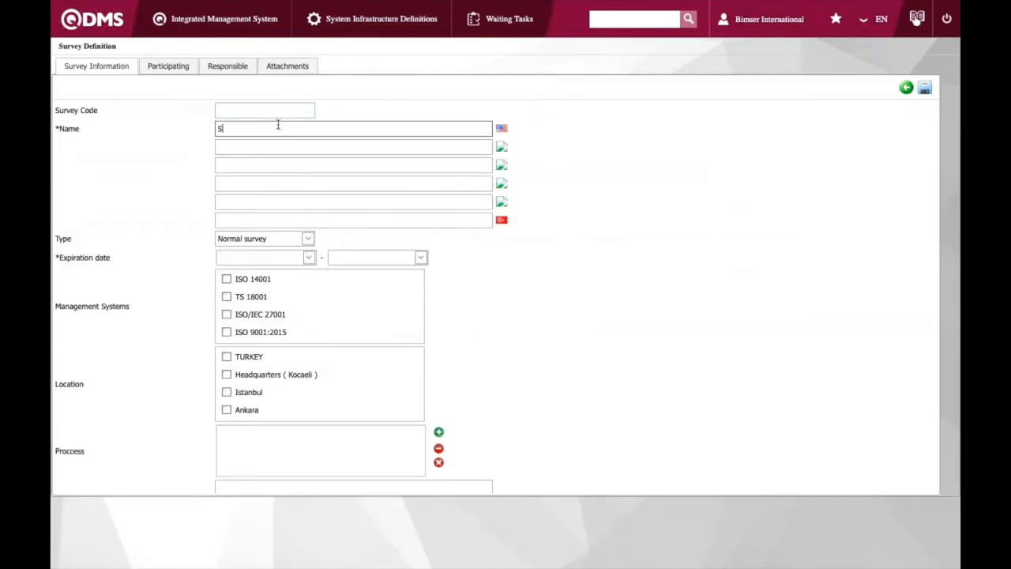
{"action": "type", "text": "urvey"}
Set the survey's expiration period from 6/25/2019 to 7/4/2019
{"action": "left_click", "coordinate": [308, 259]}
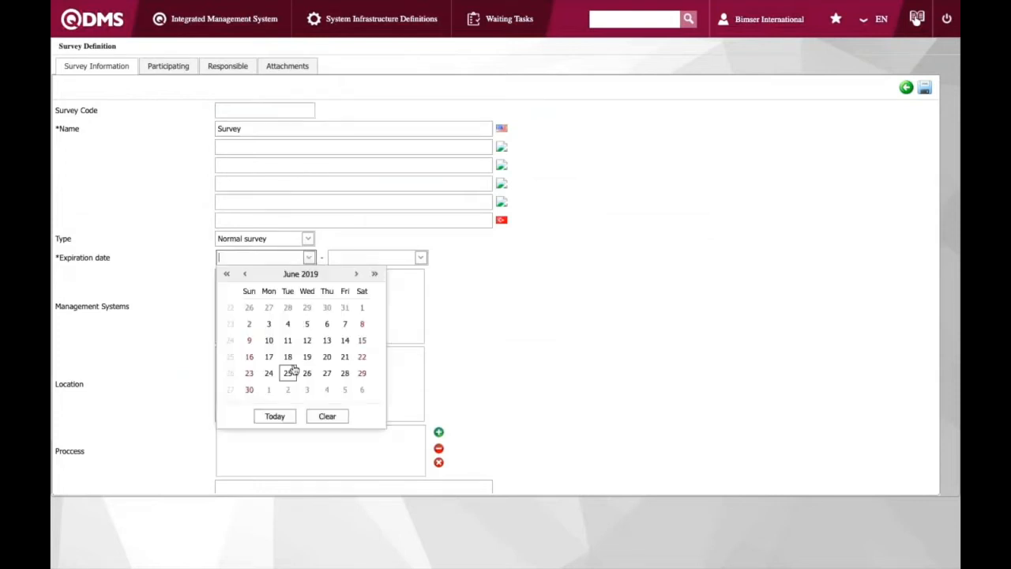
{"action": "left_click", "coordinate": [288, 373]}
{"action": "left_click", "coordinate": [421, 257]}
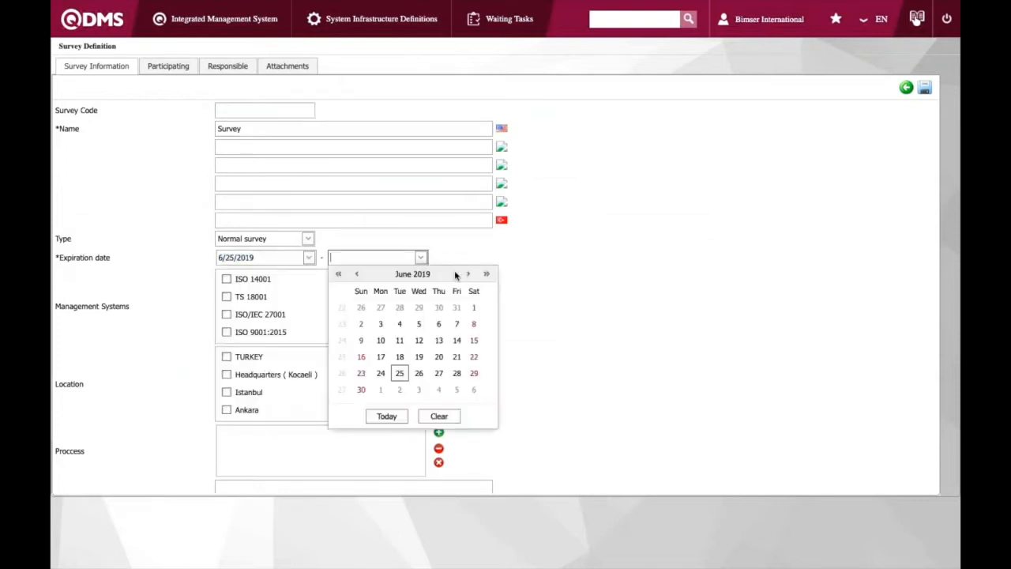
{"action": "left_click", "coordinate": [468, 273]}
{"action": "left_click", "coordinate": [399, 356]}
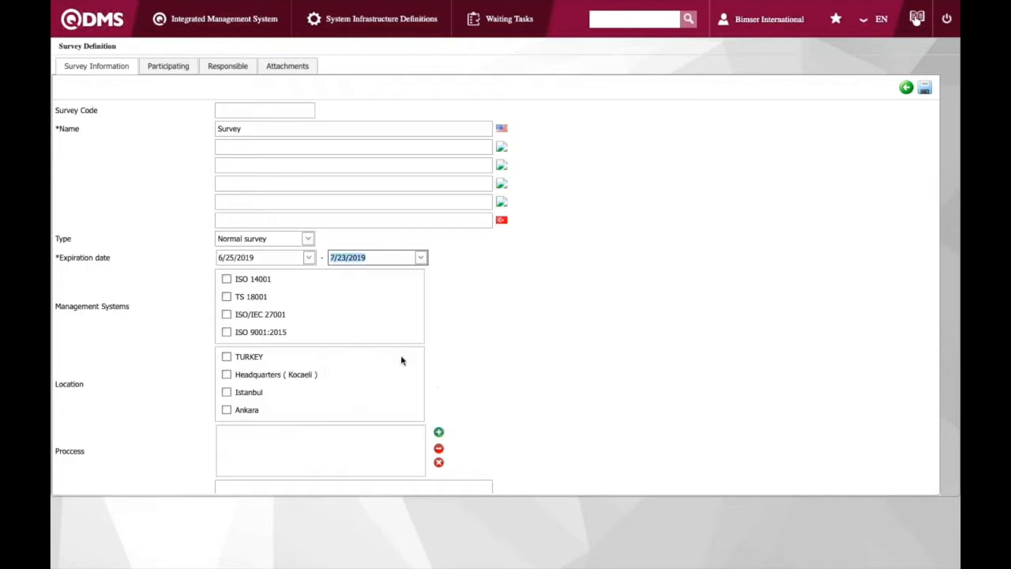
{"action": "left_click", "coordinate": [421, 258]}
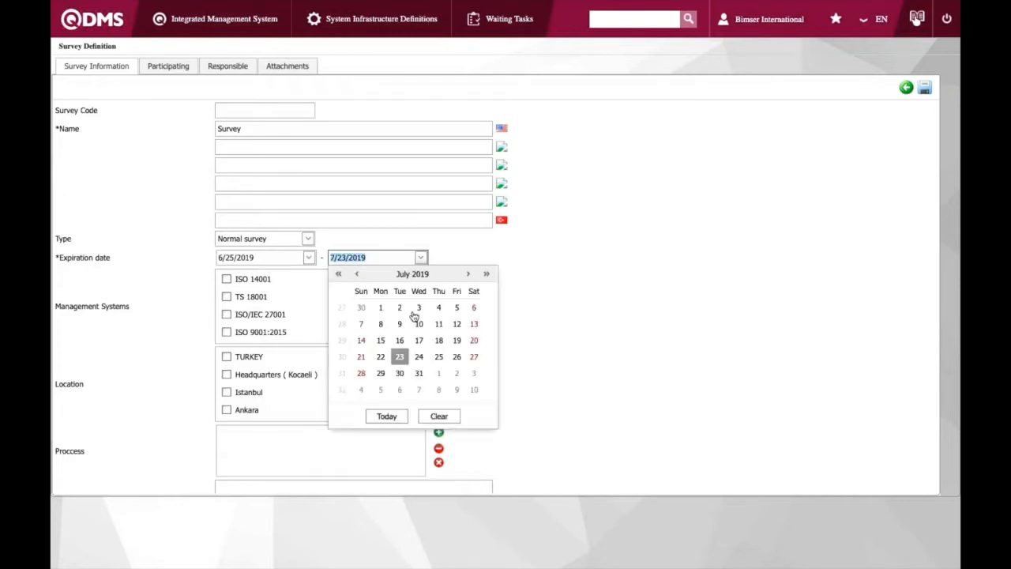
{"action": "left_click", "coordinate": [438, 307]}
Add the Bimser International user and a Product Management employee as participants of the survey
{"action": "scroll", "coordinate": [308, 396], "scroll_direction": "down", "scroll_amount": 1}
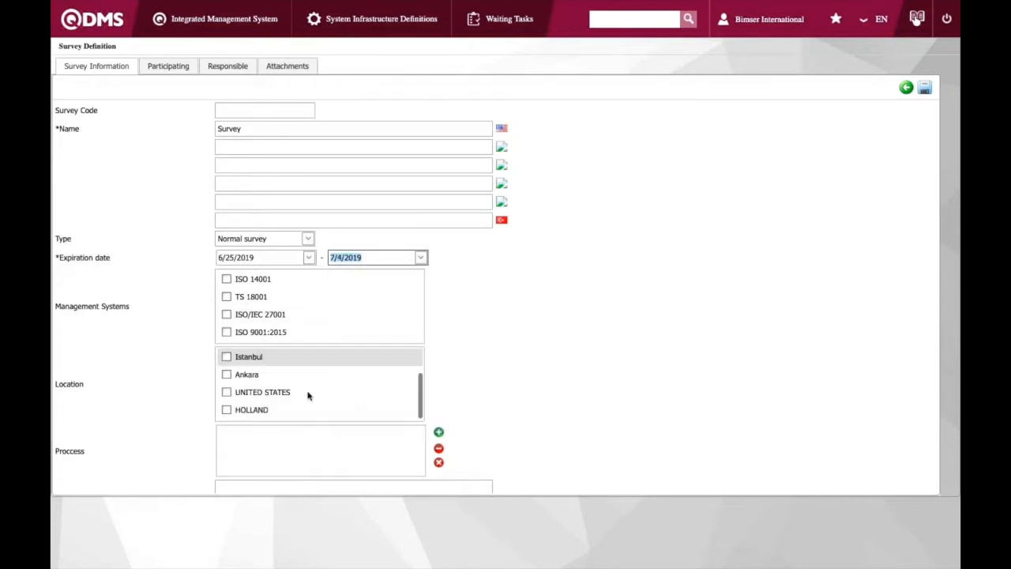
{"action": "left_click", "coordinate": [169, 68]}
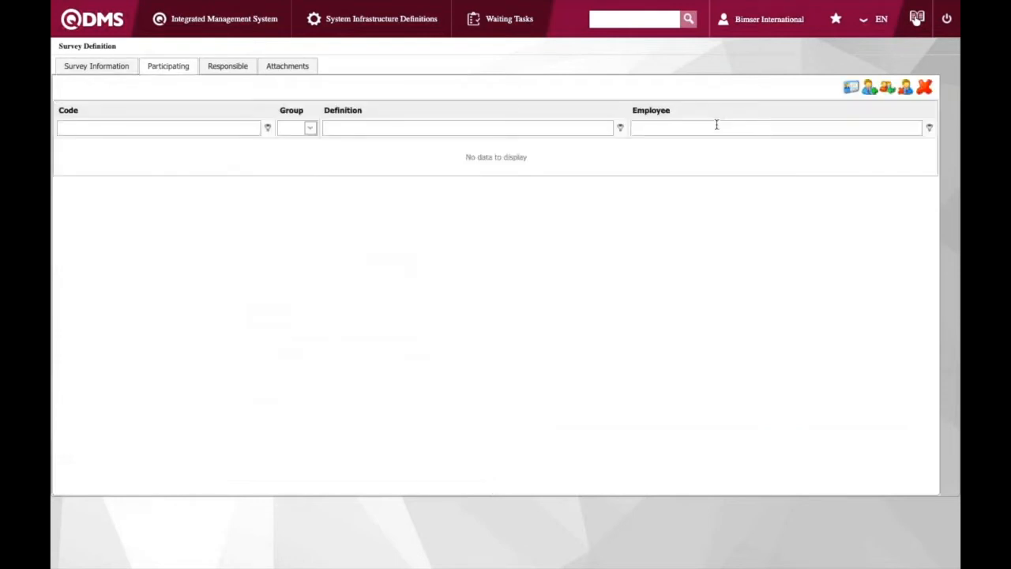
{"action": "left_click", "coordinate": [851, 87]}
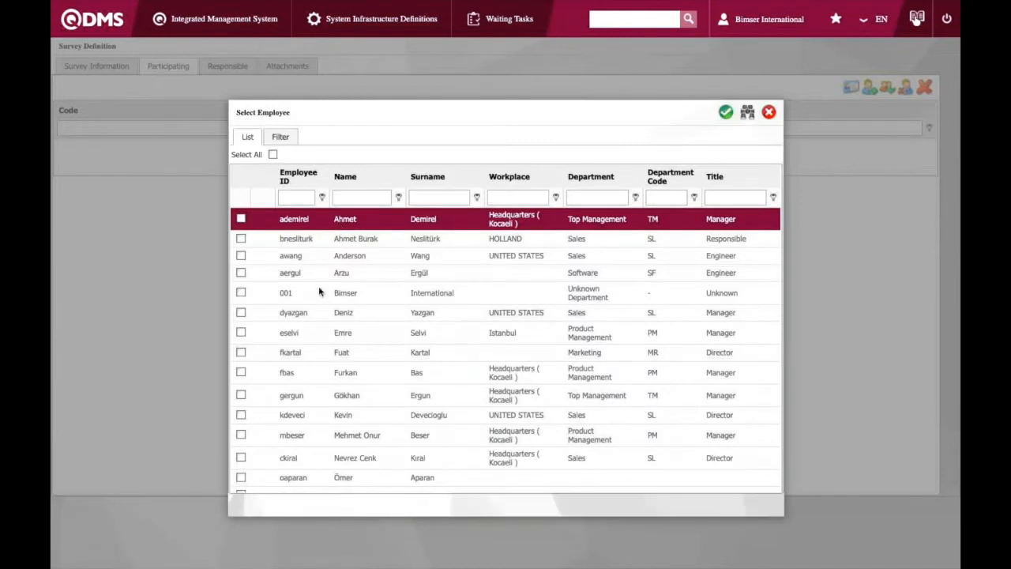
{"action": "double_click", "coordinate": [319, 291]}
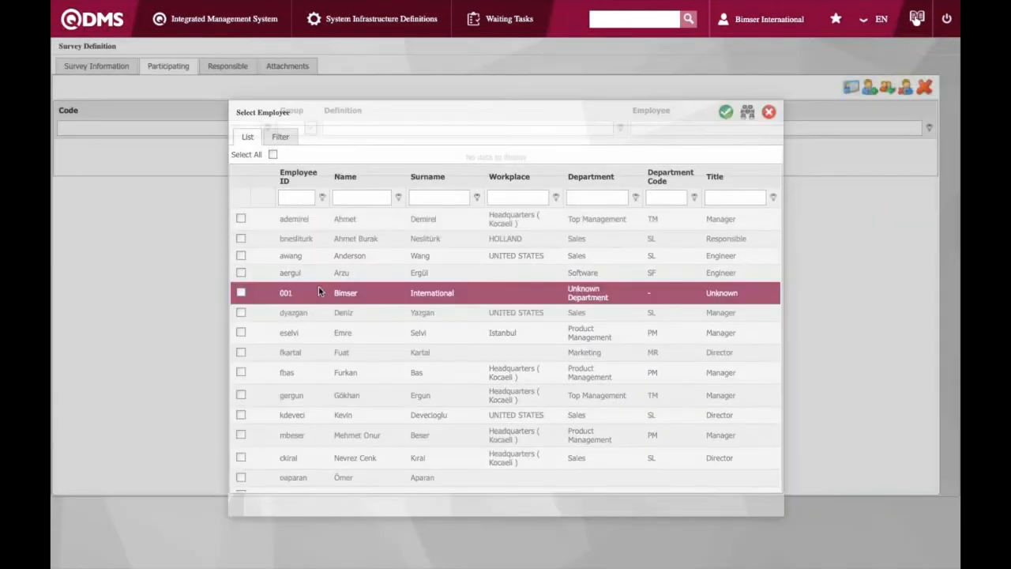
{"action": "left_click", "coordinate": [872, 88]}
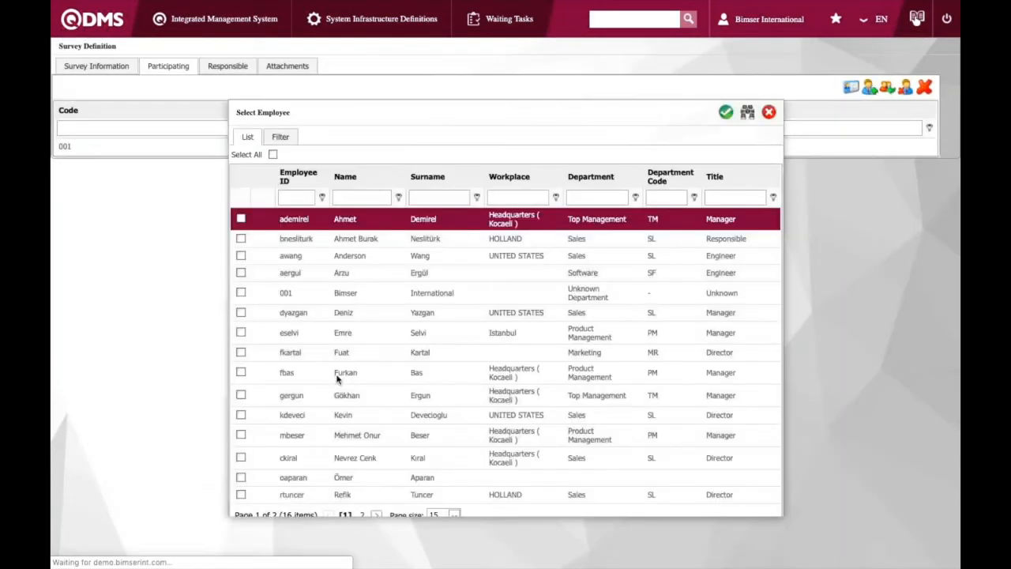
{"action": "left_click", "coordinate": [335, 379]}
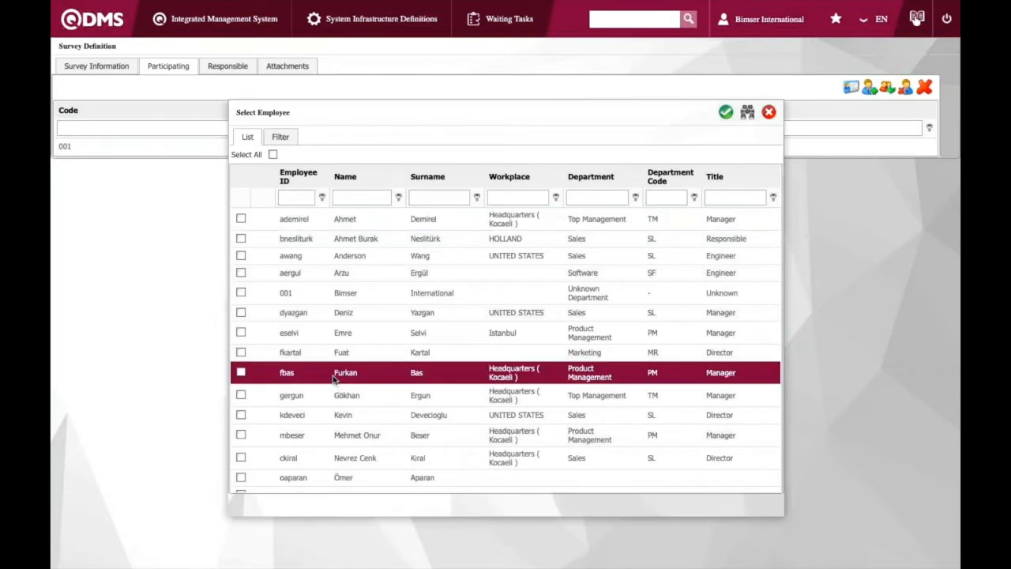
{"action": "double_click", "coordinate": [334, 379]}
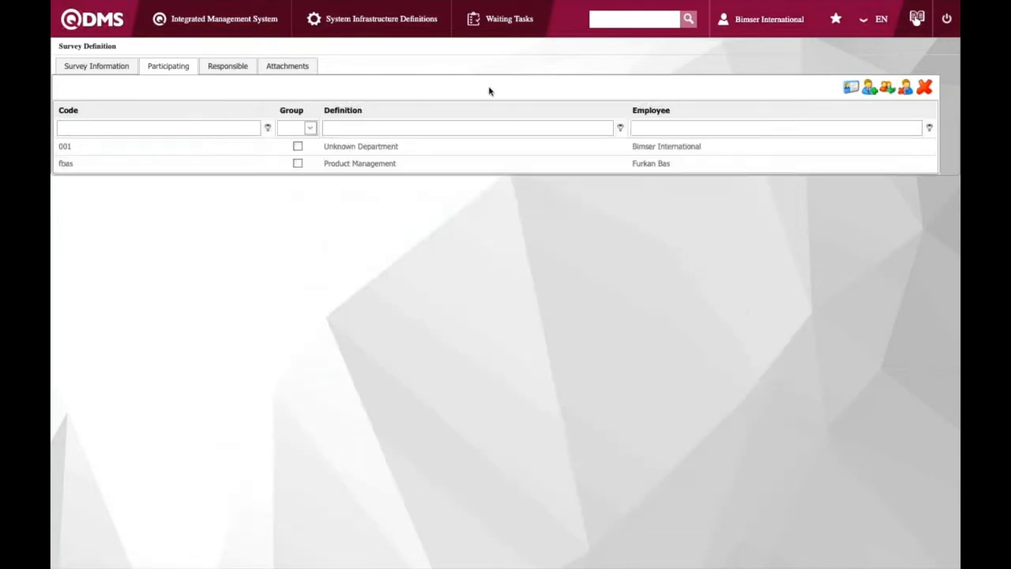
Assign the Bimser International user as the survey's responsible person
{"action": "left_click", "coordinate": [212, 68]}
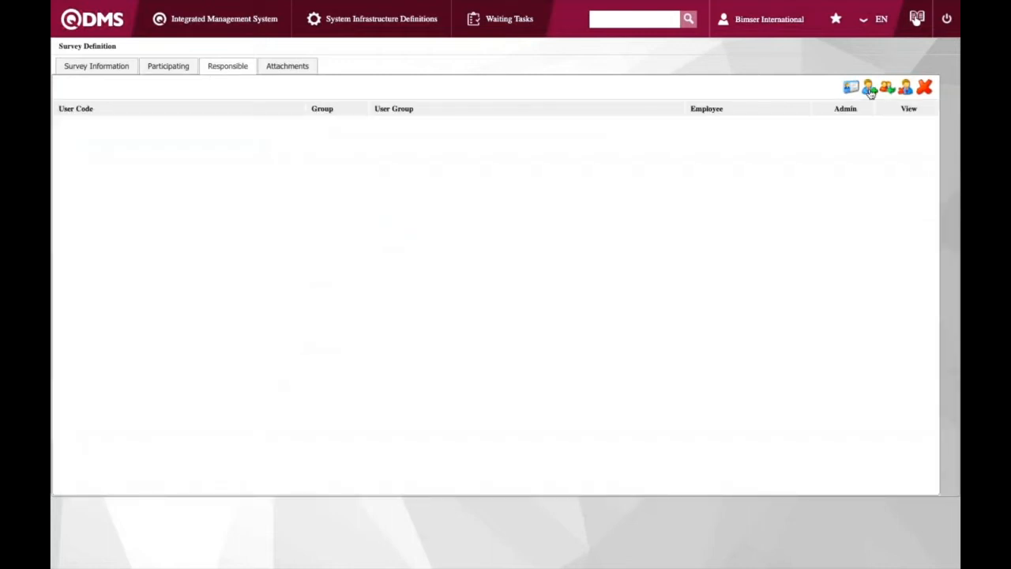
{"action": "left_click", "coordinate": [869, 88]}
{"action": "left_click", "coordinate": [340, 293]}
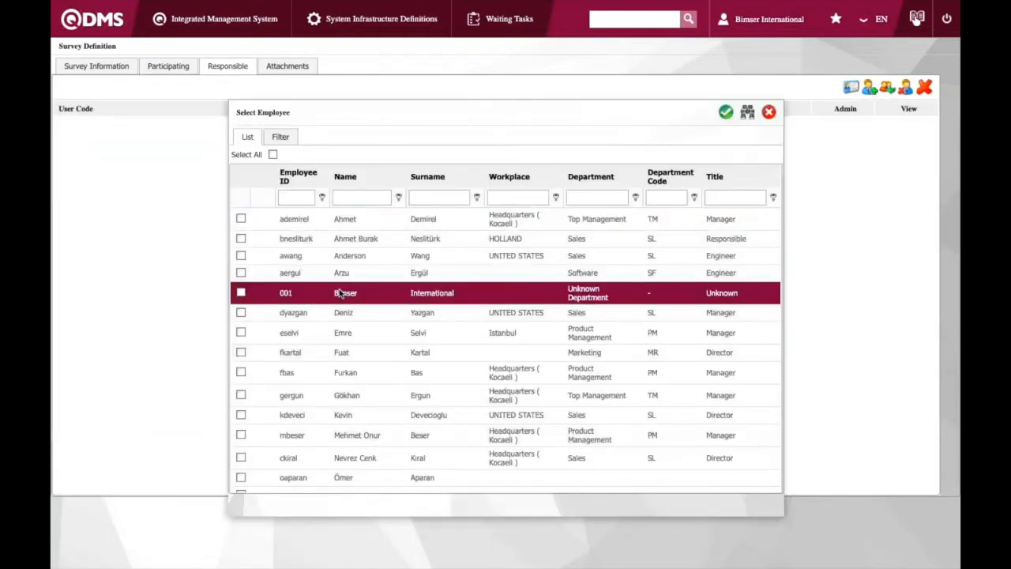
{"action": "double_click", "coordinate": [340, 293]}
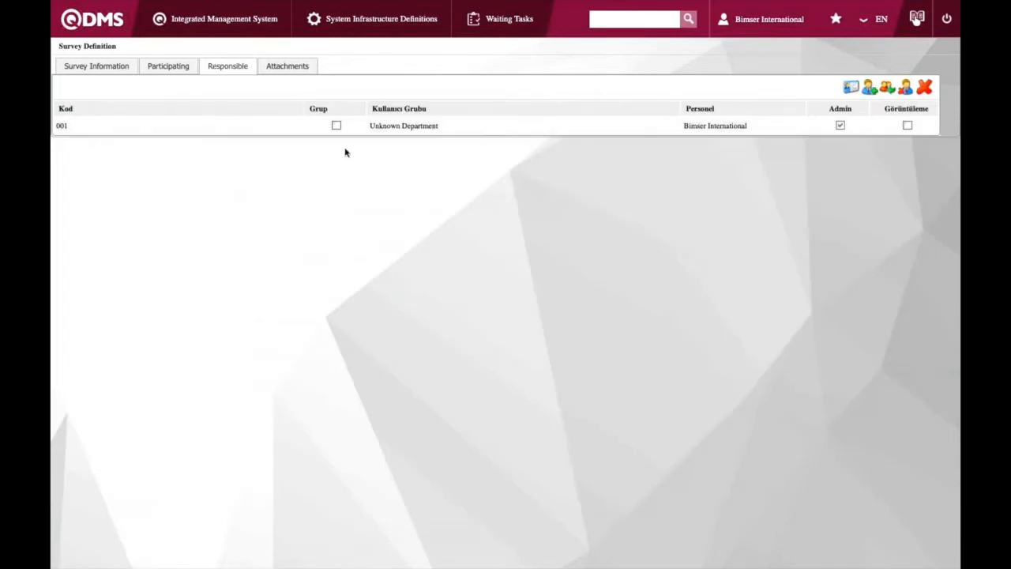
Save the survey definition, then open the questions page of the new survey, code 33, in the survey list
{"action": "left_click", "coordinate": [122, 76]}
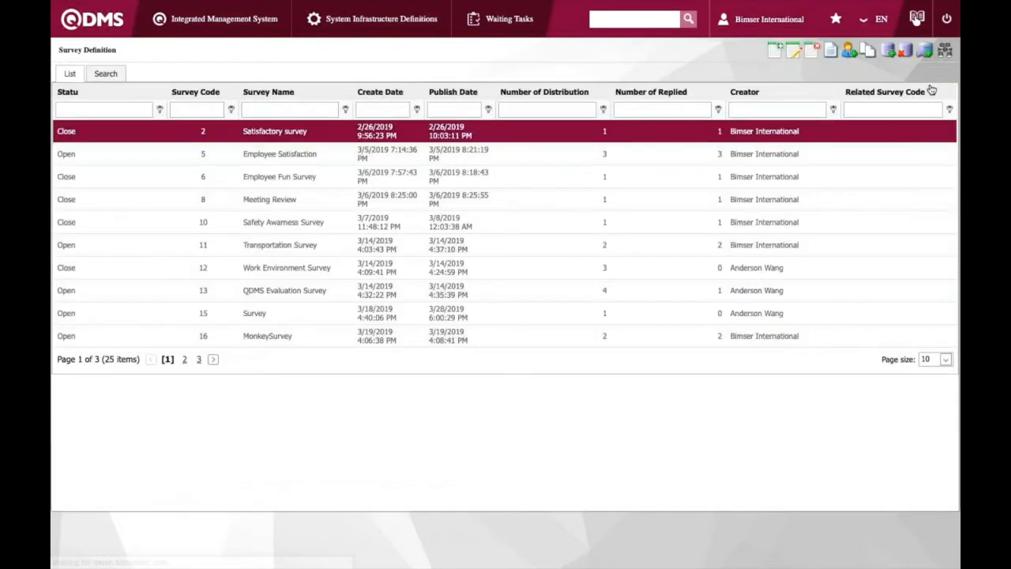
{"action": "left_click", "coordinate": [199, 360]}
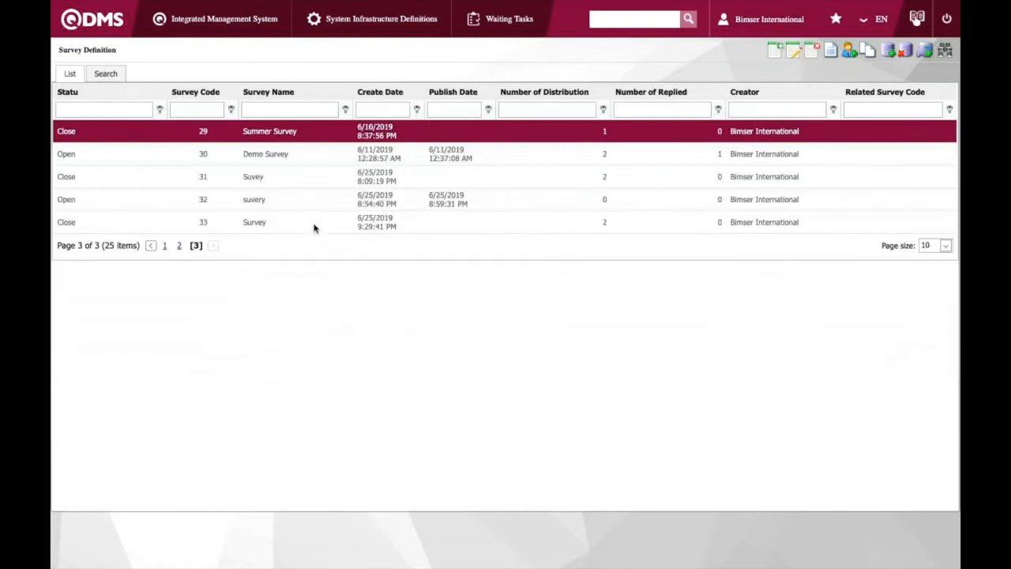
{"action": "left_click", "coordinate": [284, 225]}
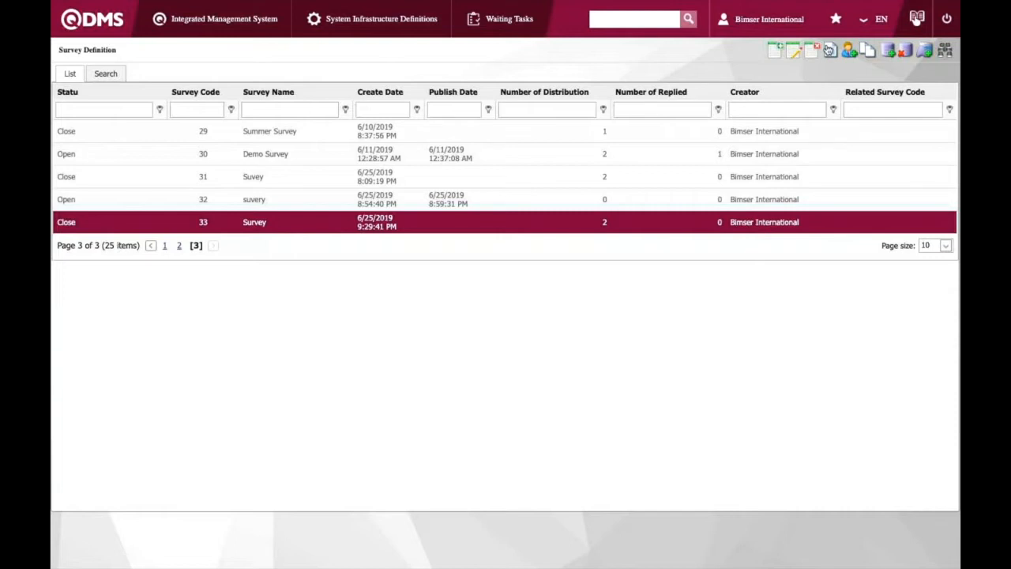
{"action": "left_click", "coordinate": [830, 50]}
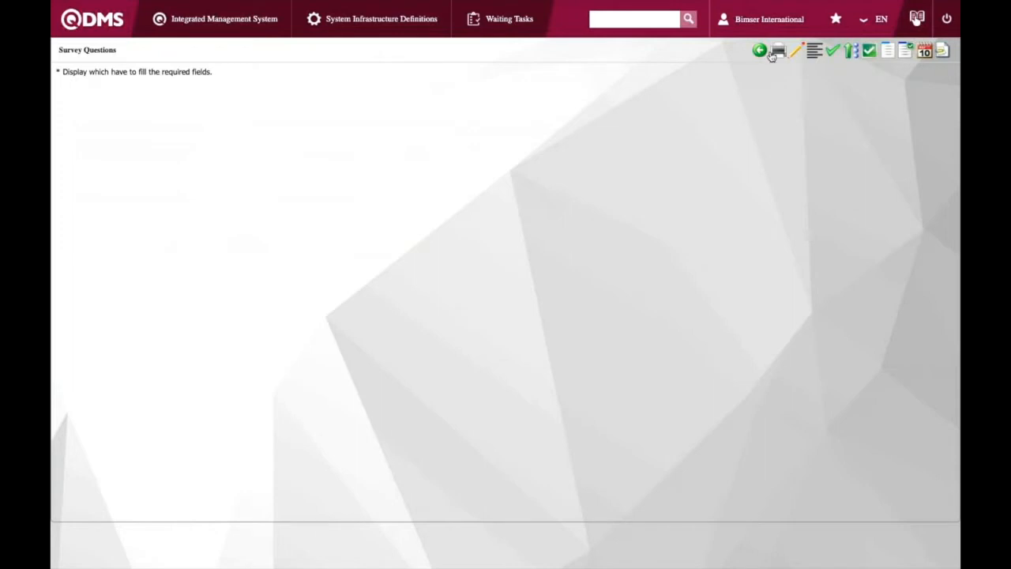
Add and save a question title named "Employee driving survey"
{"action": "left_click", "coordinate": [795, 50]}
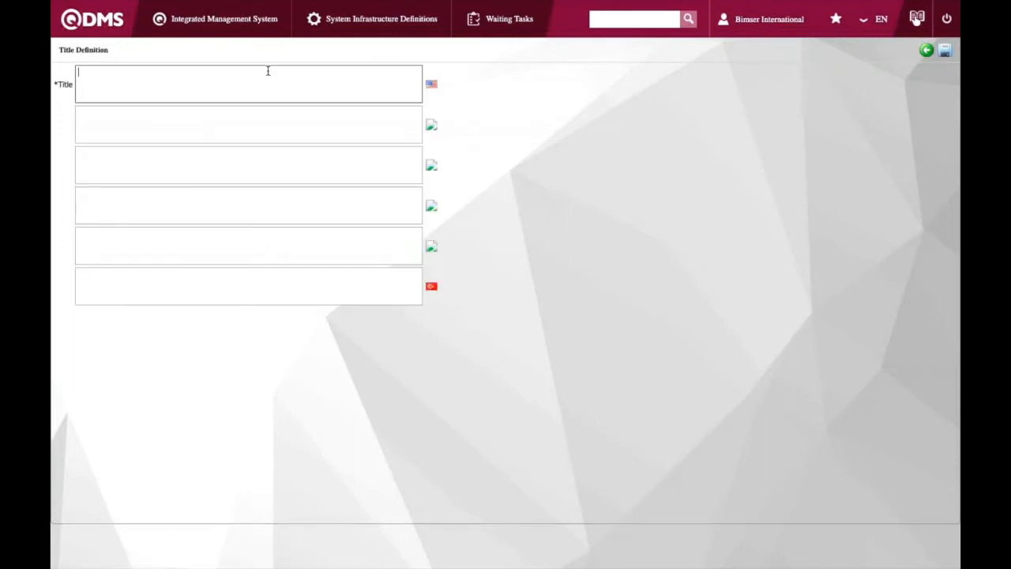
{"action": "type", "text": "Employee driving survey"}
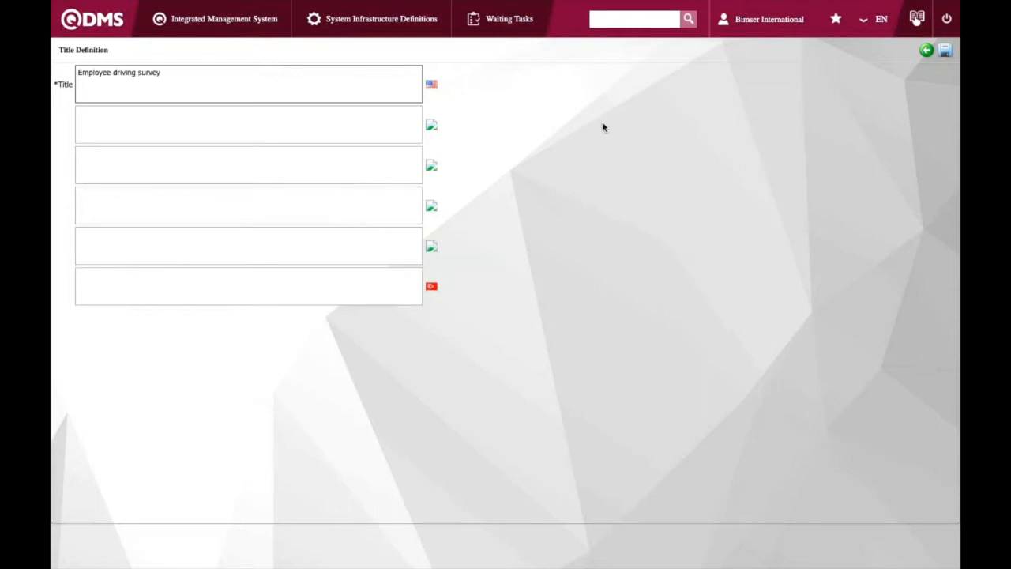
{"action": "left_click", "coordinate": [945, 52]}
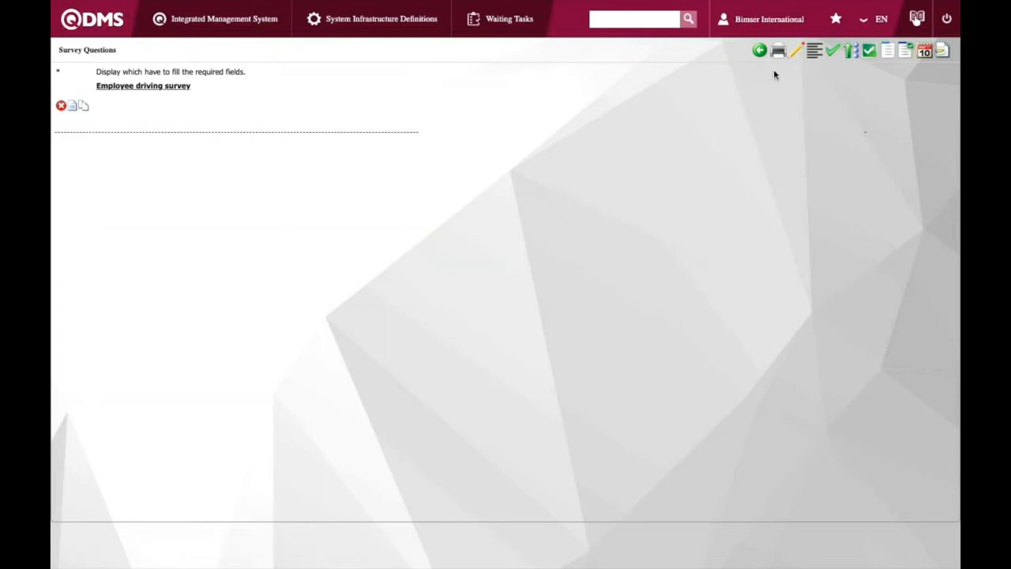
Add a text question reading "Do you drive or take shuttle to the company?"
{"action": "left_click", "coordinate": [813, 52]}
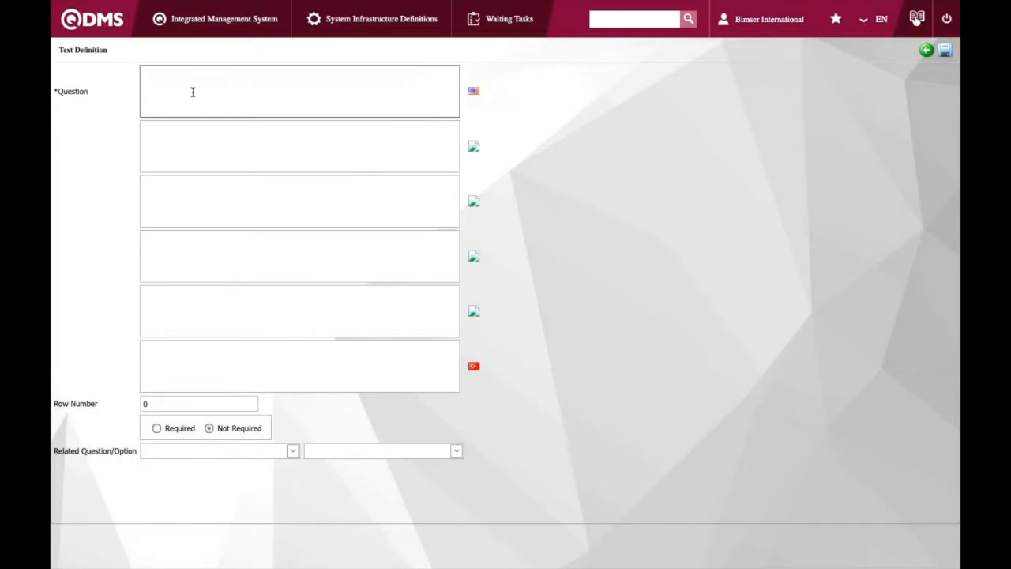
{"action": "type", "text": "Do you drive or take shuttle to the comp"}
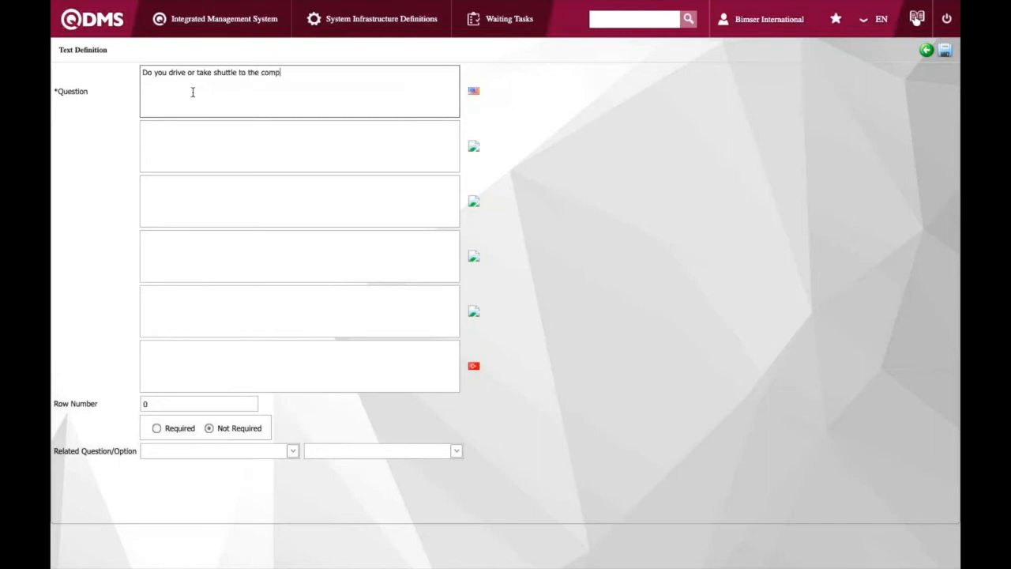
{"action": "type", "text": "any?"}
Set the question's row number to 3, mark it as Required, and save it
{"action": "left_click", "coordinate": [161, 403]}
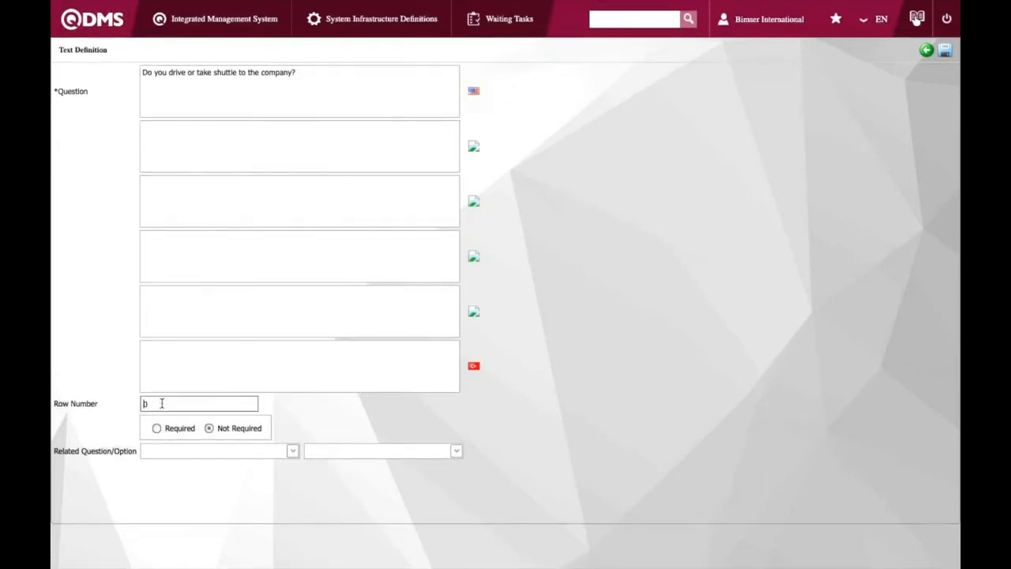
{"action": "left_click", "coordinate": [161, 404]}
{"action": "key", "text": "BackSpace"}
{"action": "type", "text": "3"}
{"action": "left_click", "coordinate": [156, 429]}
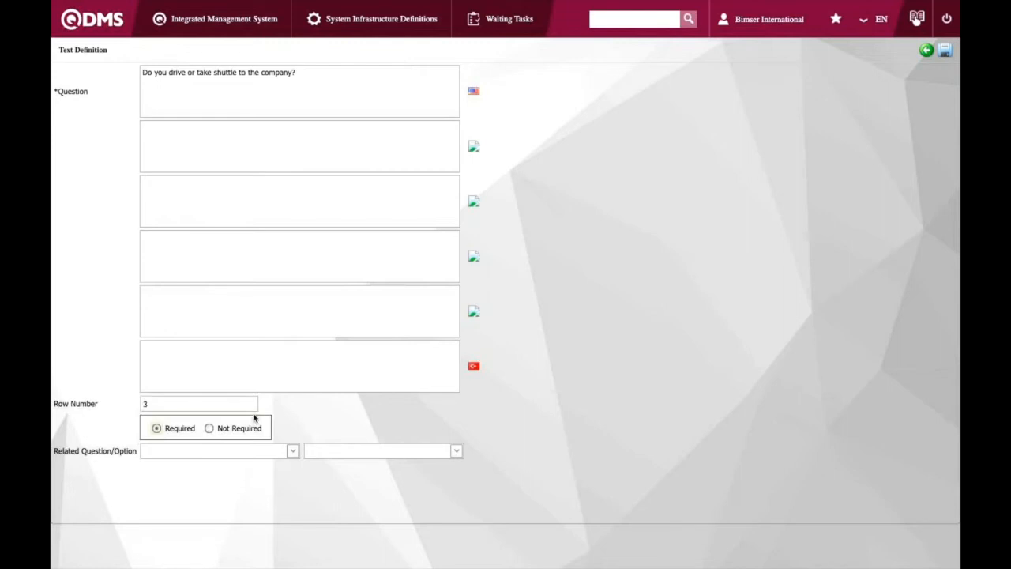
{"action": "scroll", "coordinate": [282, 408], "scroll_direction": "down", "scroll_amount": 1}
{"action": "scroll", "coordinate": [283, 408], "scroll_direction": "up", "scroll_amount": 1}
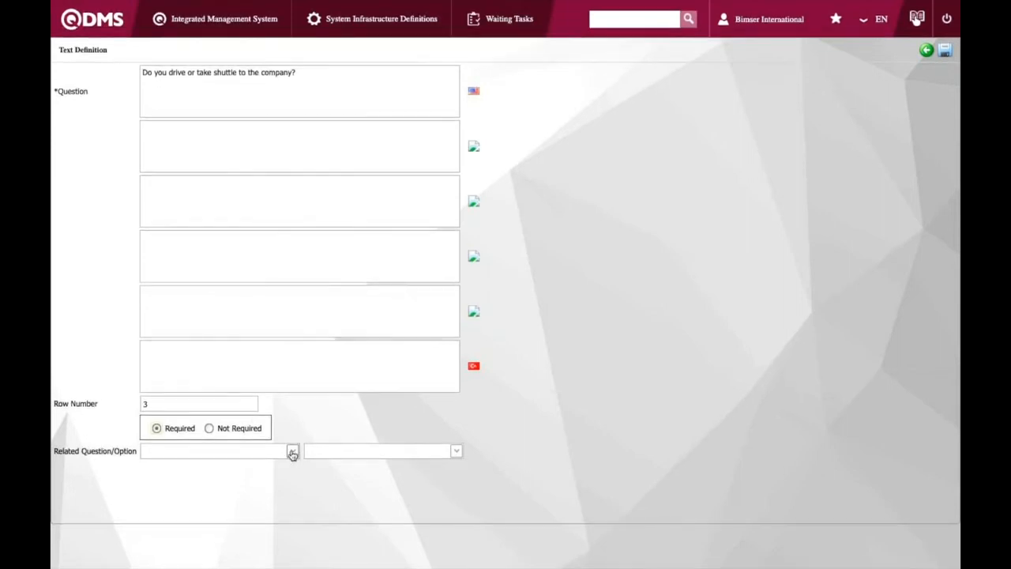
{"action": "left_click", "coordinate": [945, 51]}
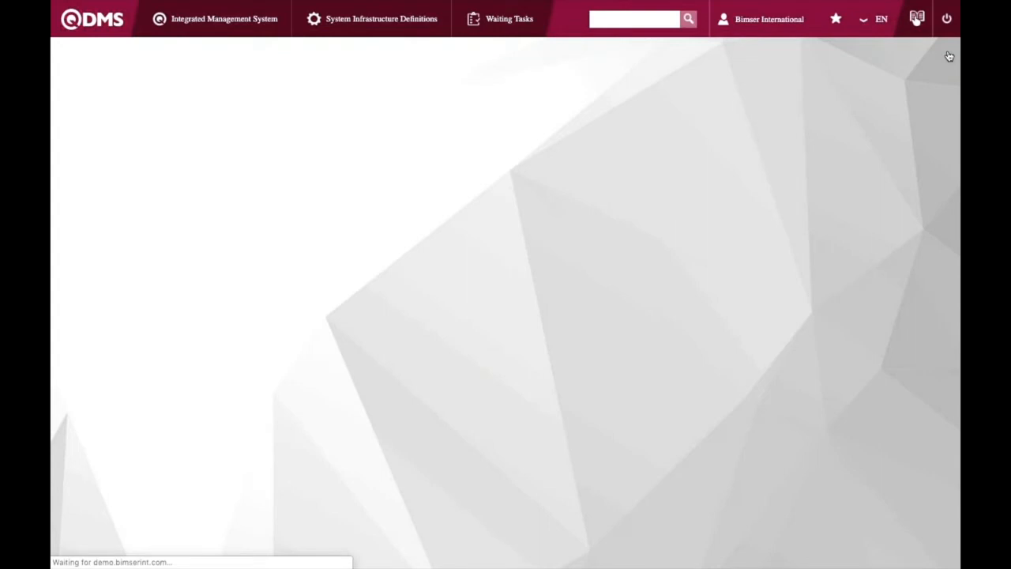
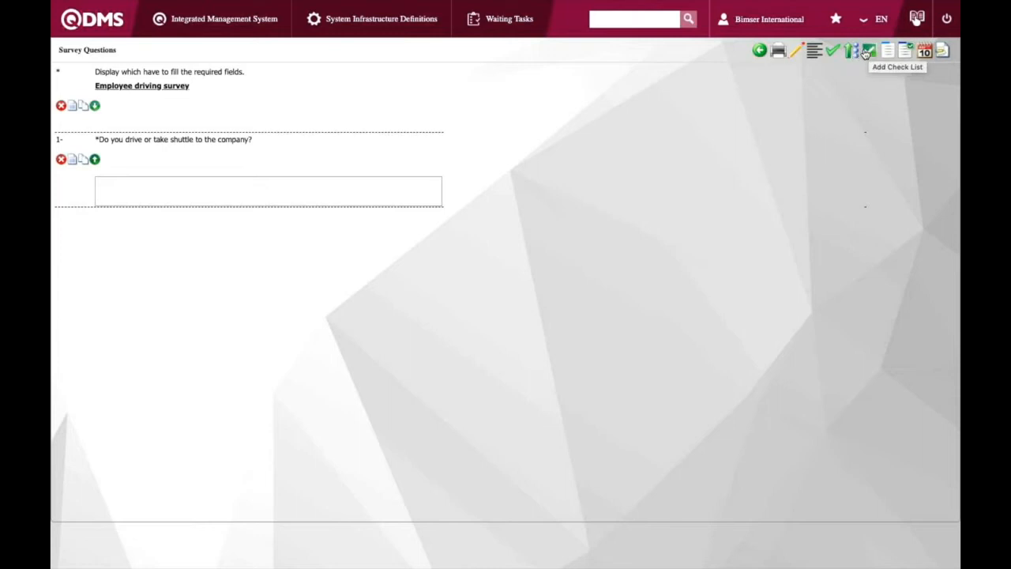
Return to the survey list and open survey 33 up for use
{"action": "left_click", "coordinate": [762, 52]}
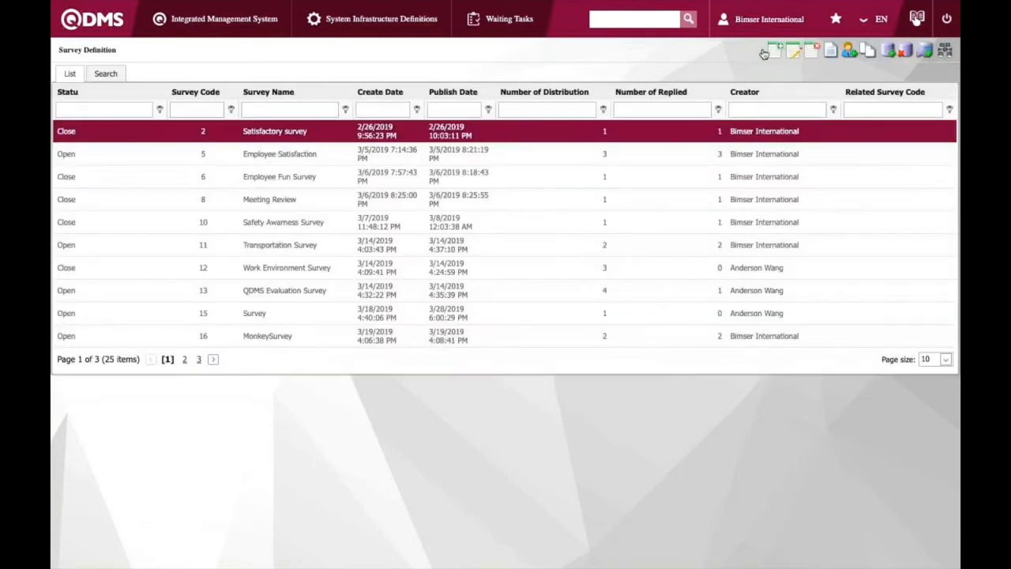
{"action": "left_click", "coordinate": [199, 359]}
{"action": "left_click", "coordinate": [250, 225]}
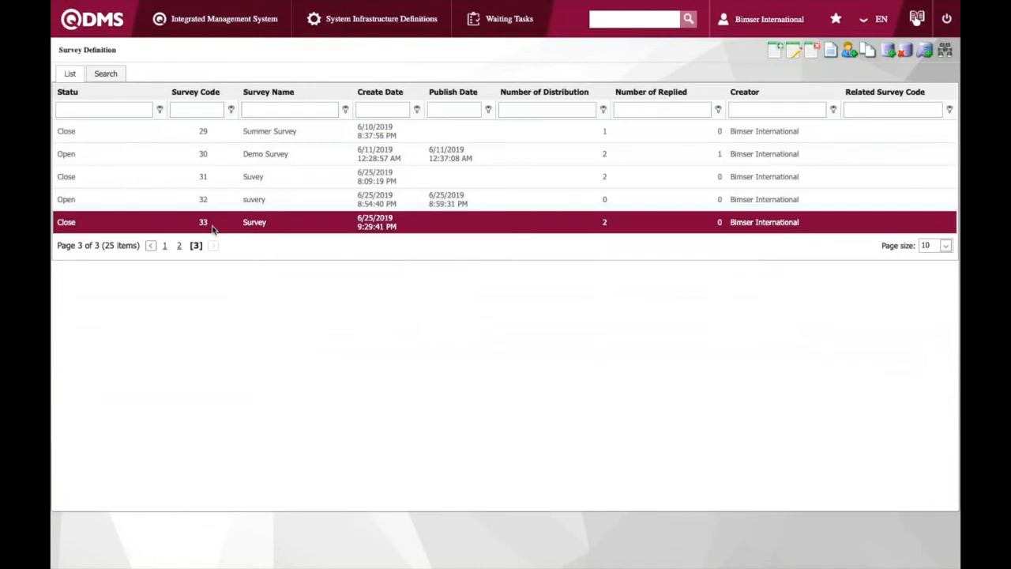
{"action": "left_click", "coordinate": [887, 50]}
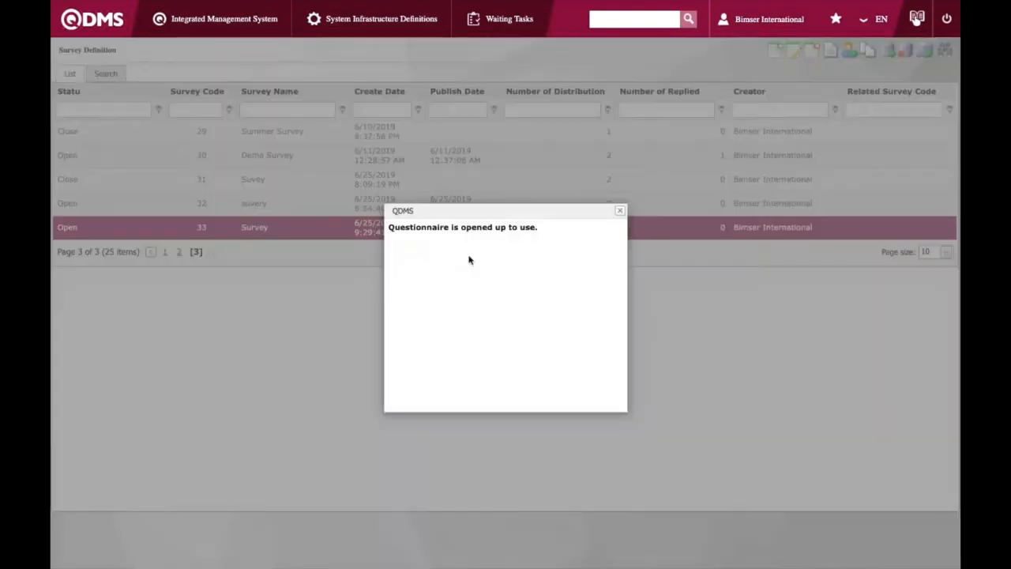
{"action": "left_click", "coordinate": [620, 211]}
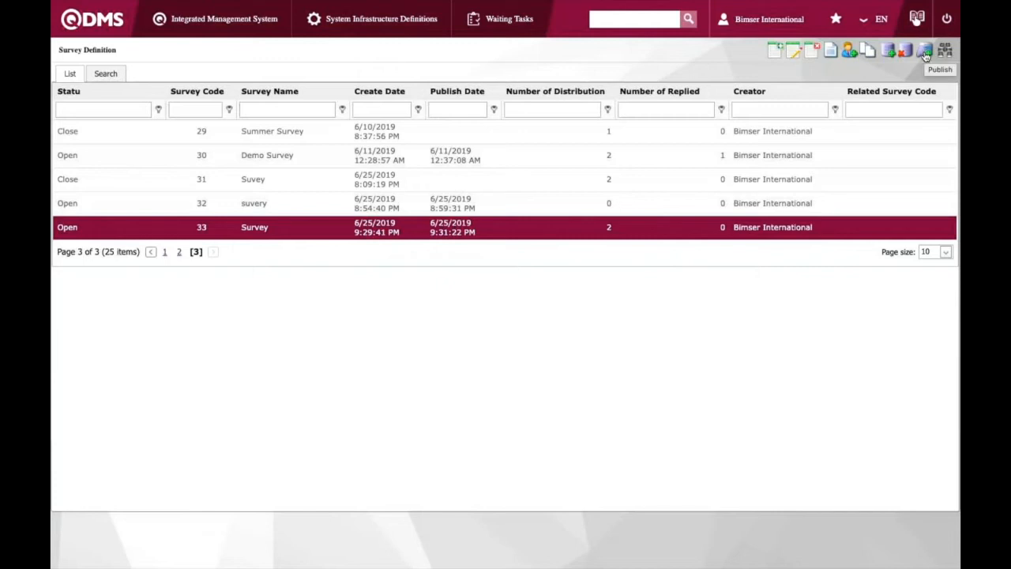
Publish survey 33 and confirm the publication
{"action": "left_click", "coordinate": [924, 51]}
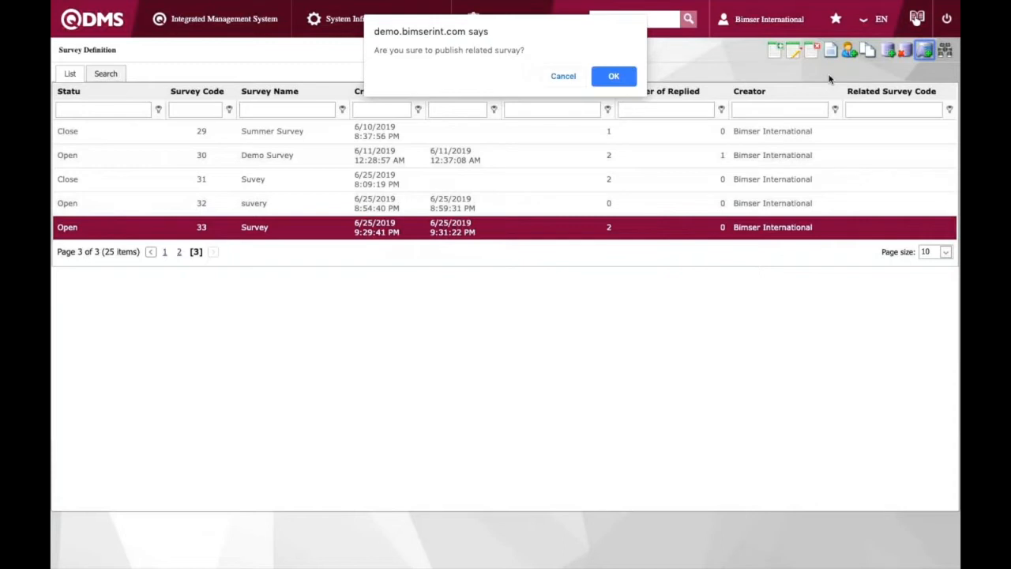
{"action": "left_click", "coordinate": [616, 82]}
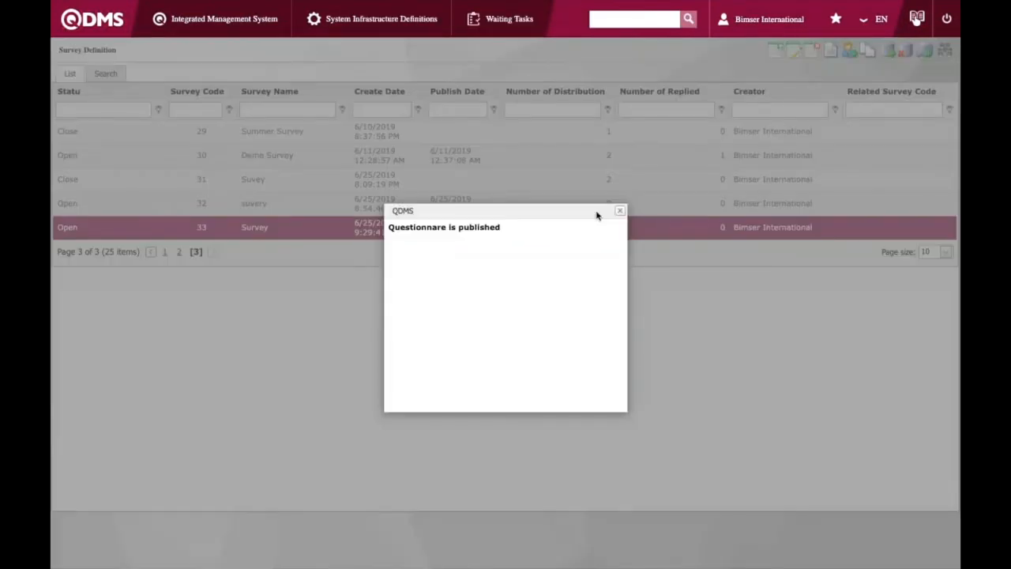
{"action": "left_click", "coordinate": [620, 211]}
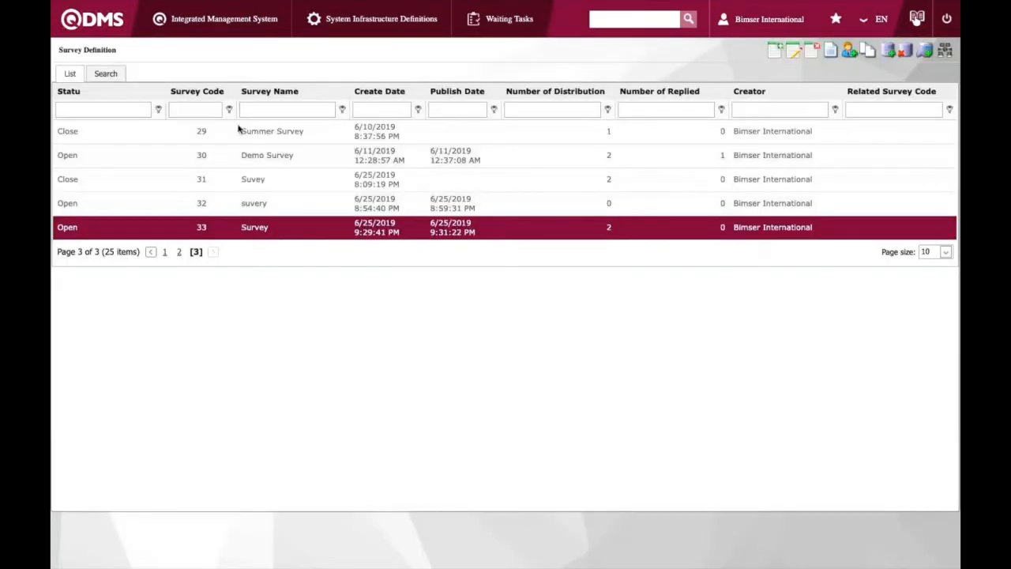
Browse the Participating Surveys list, including its second page, for the published surveys
{"action": "left_click", "coordinate": [211, 21]}
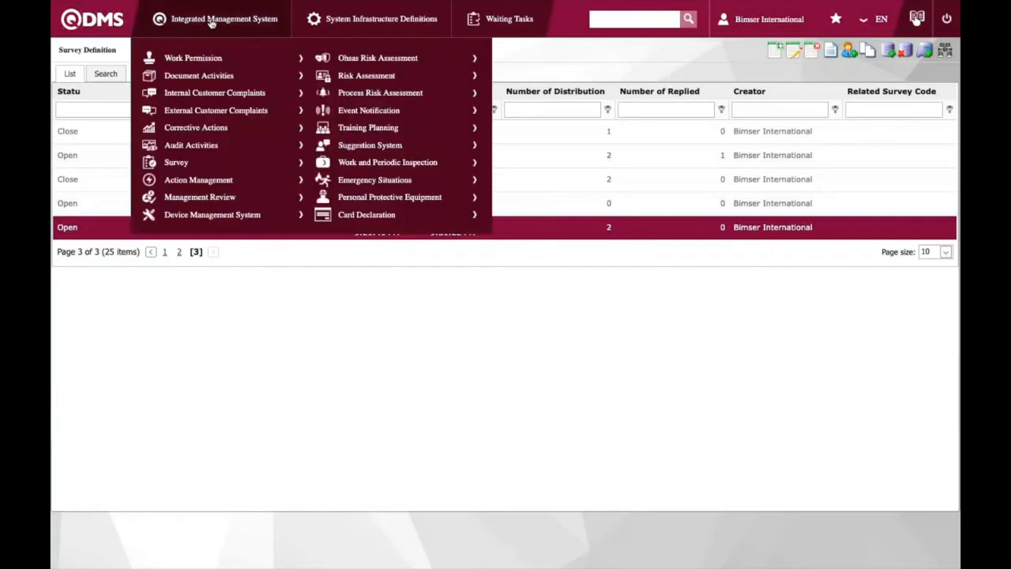
{"action": "mouse_move", "coordinate": [219, 169]}
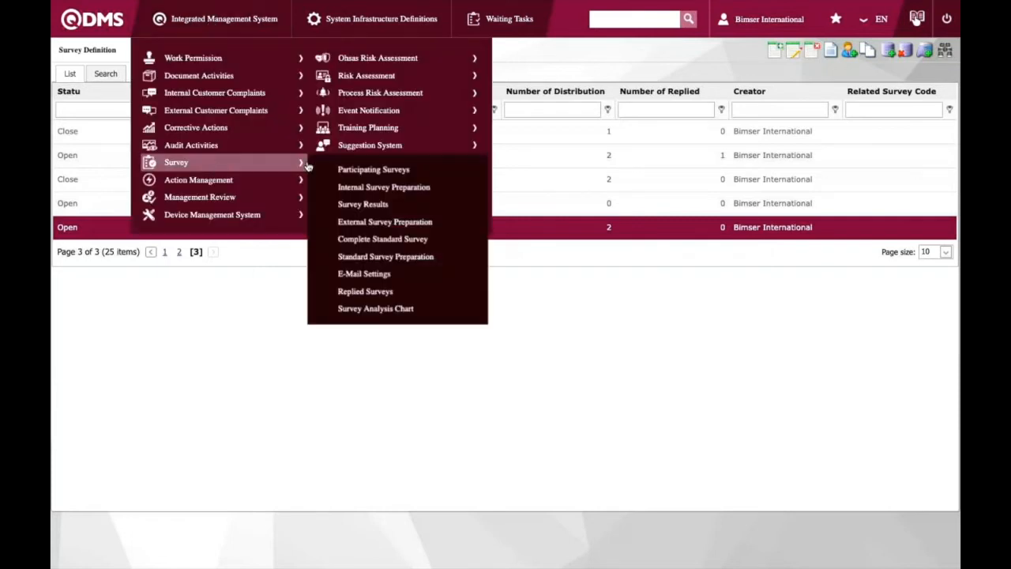
{"action": "left_click", "coordinate": [338, 169]}
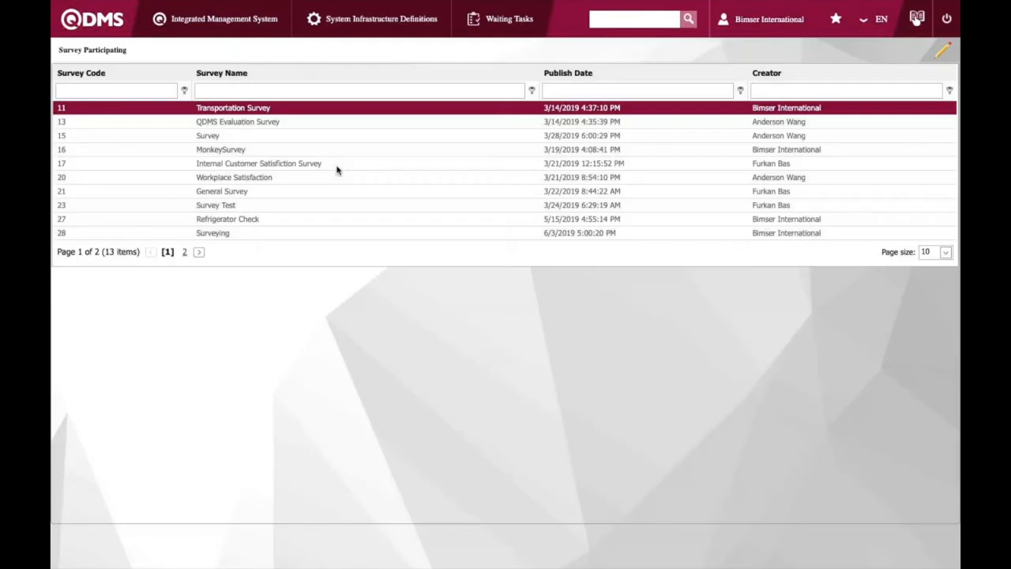
{"action": "left_click", "coordinate": [197, 252]}
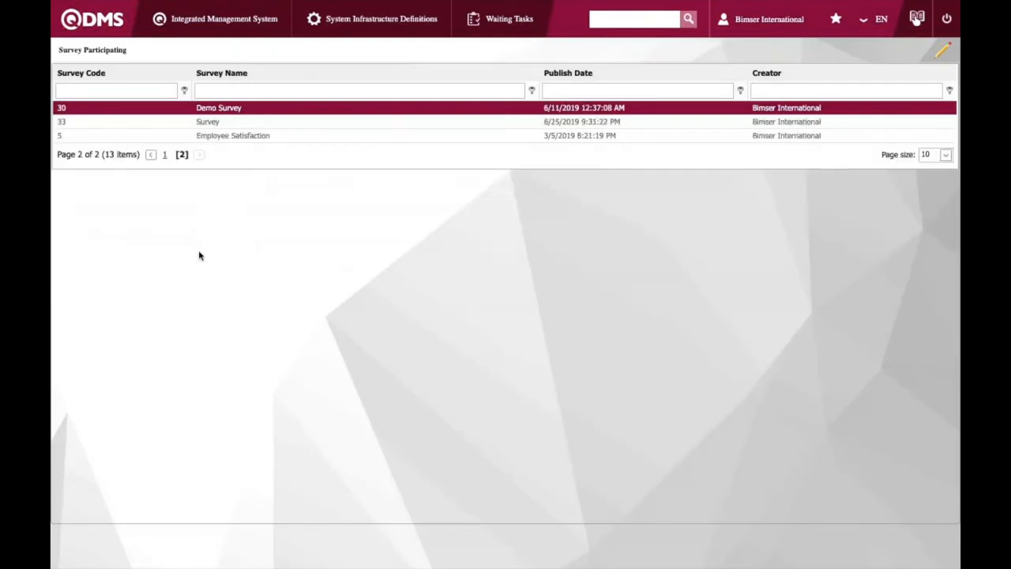
{"action": "left_click", "coordinate": [316, 134]}
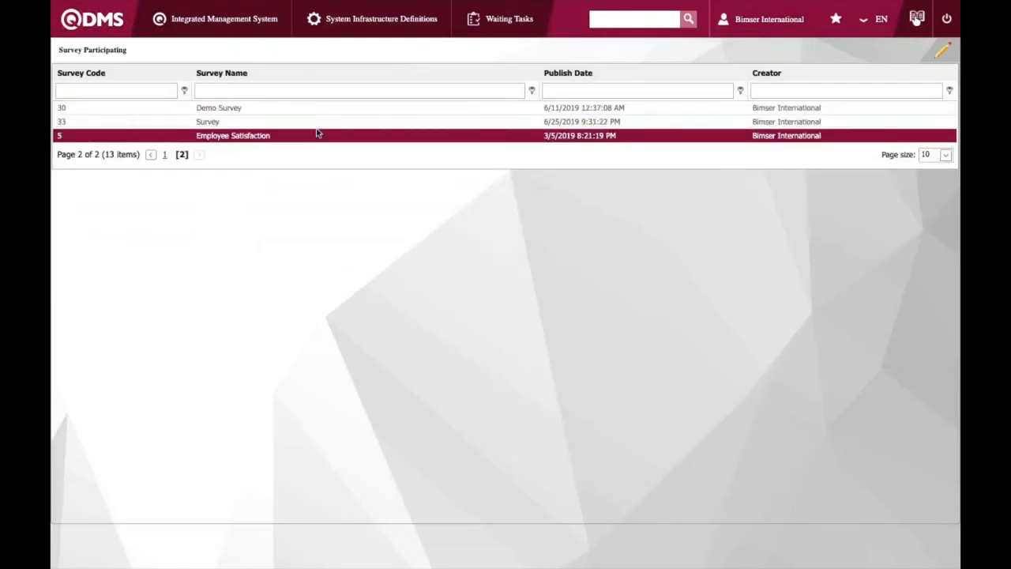
{"action": "left_click", "coordinate": [290, 123]}
{"action": "left_click", "coordinate": [269, 138]}
{"action": "left_click", "coordinate": [250, 123]}
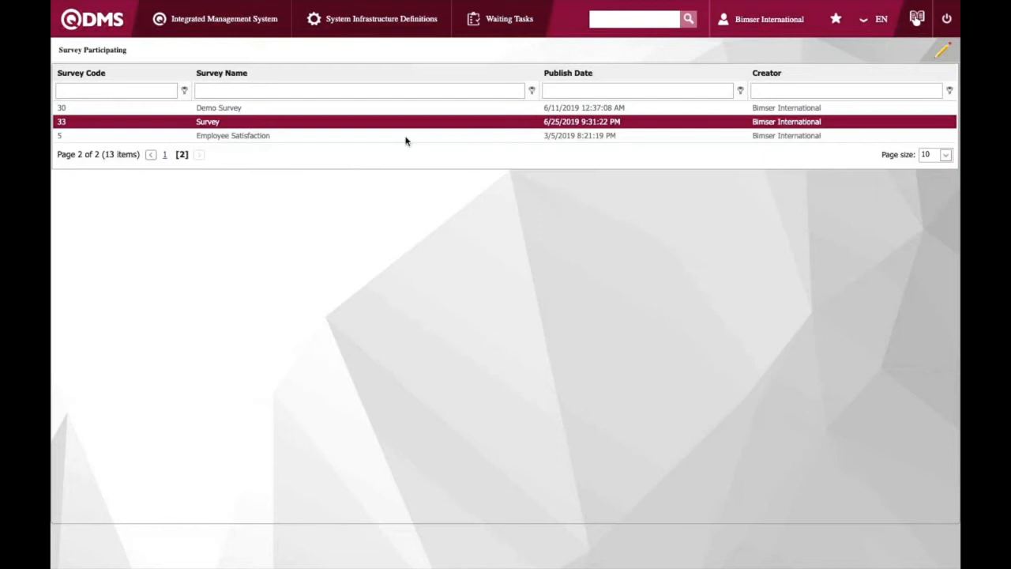
Reopen Participating Surveys and start participating in the Transportation Survey
{"action": "left_click", "coordinate": [228, 22]}
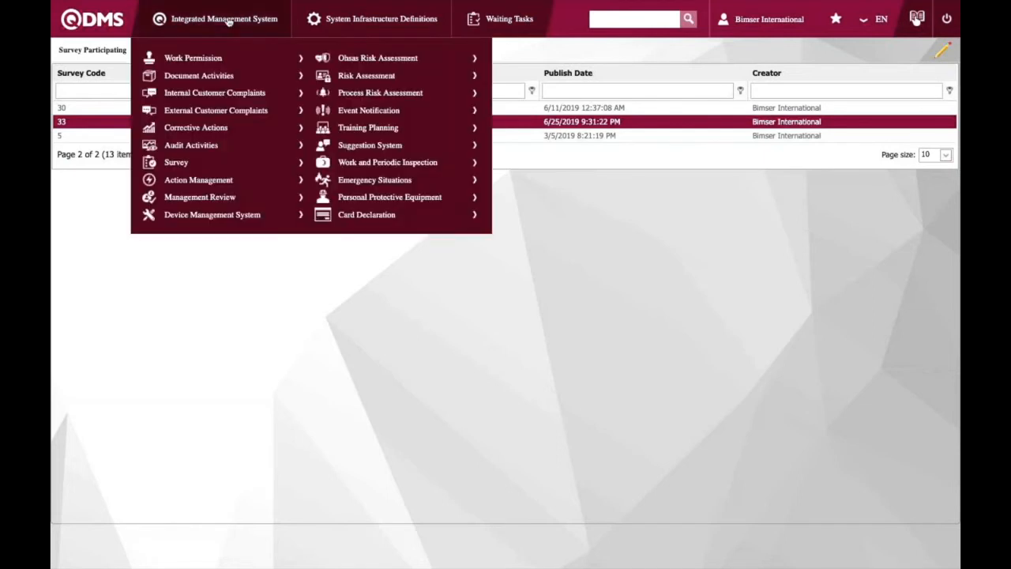
{"action": "mouse_move", "coordinate": [229, 169]}
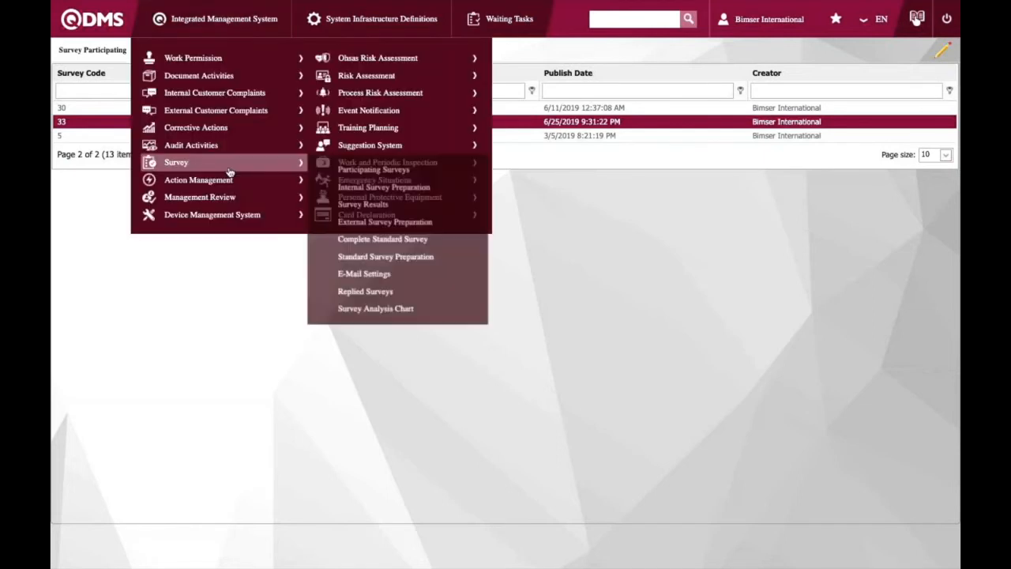
{"action": "left_click", "coordinate": [341, 168]}
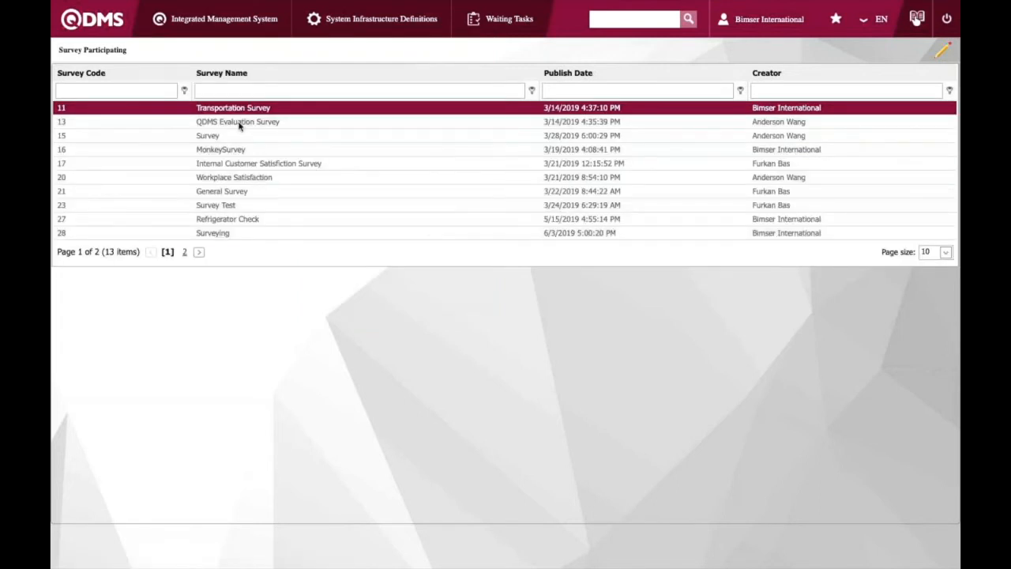
{"action": "left_click", "coordinate": [239, 123]}
{"action": "left_click", "coordinate": [259, 109]}
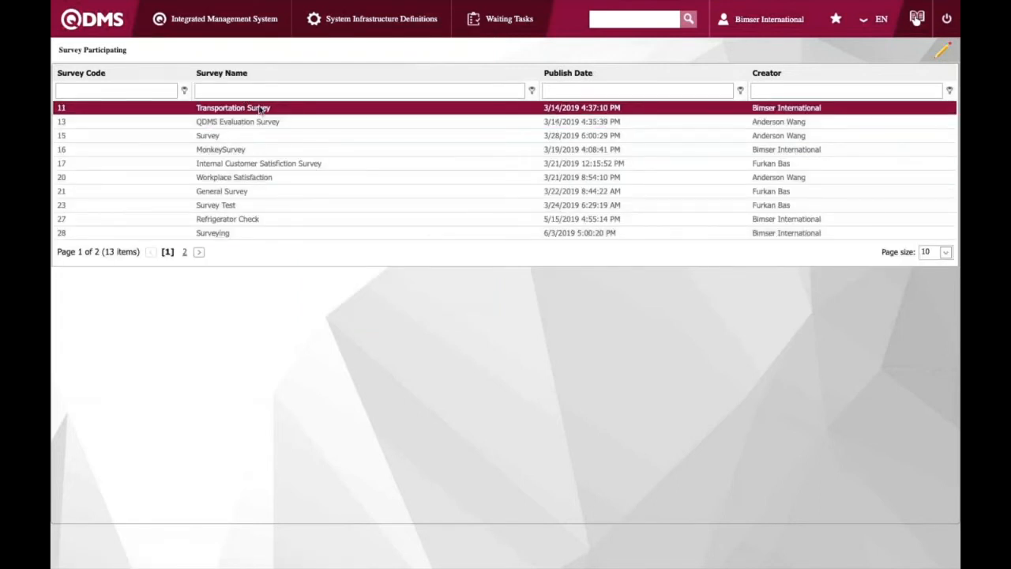
{"action": "left_click", "coordinate": [942, 52]}
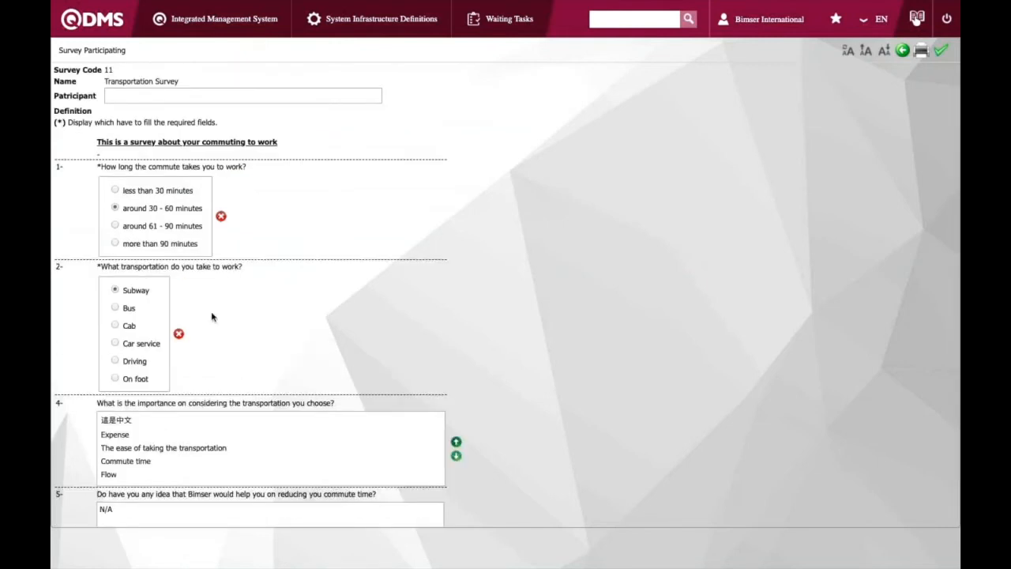
Answer the transportation question with Driving
{"action": "scroll", "coordinate": [212, 317], "scroll_direction": "down", "scroll_amount": 1}
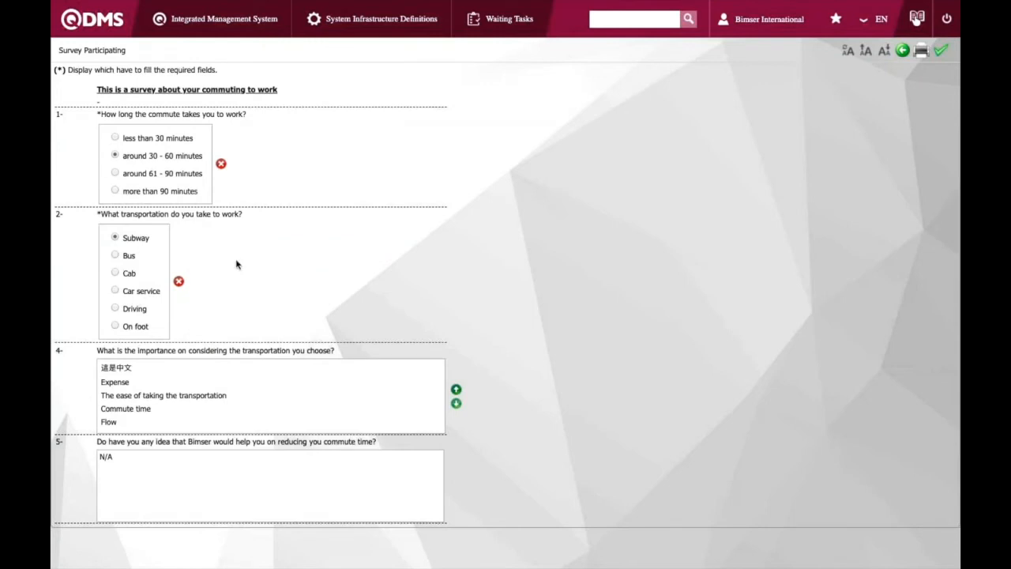
{"action": "scroll", "coordinate": [165, 294], "scroll_direction": "up", "scroll_amount": 1}
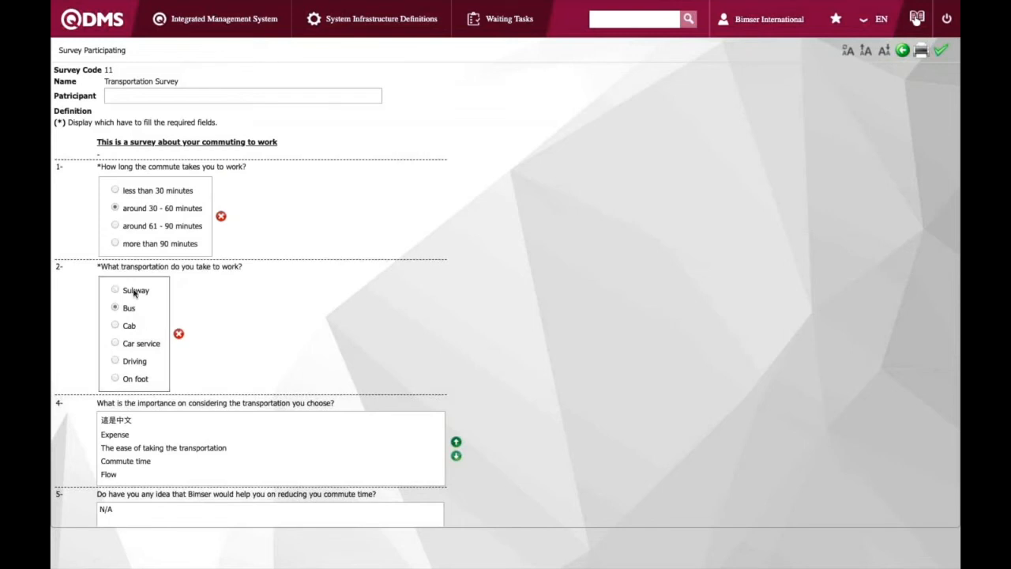
{"action": "left_click", "coordinate": [124, 312]}
{"action": "left_click", "coordinate": [132, 362]}
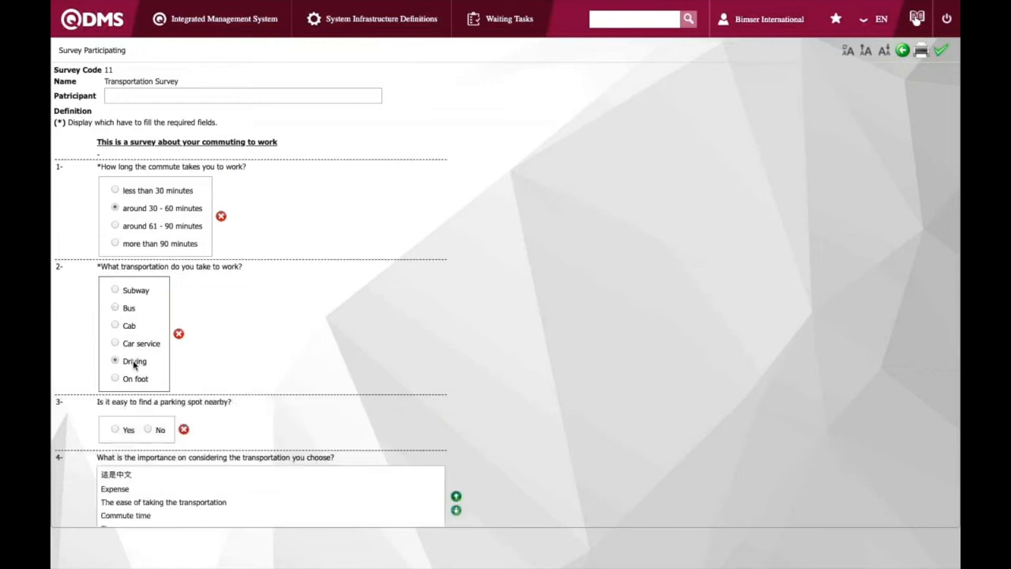
Reorder the importance ranking so "The ease of taking the transportation" sits at the bottom
{"action": "scroll", "coordinate": [230, 377], "scroll_direction": "down", "scroll_amount": 3}
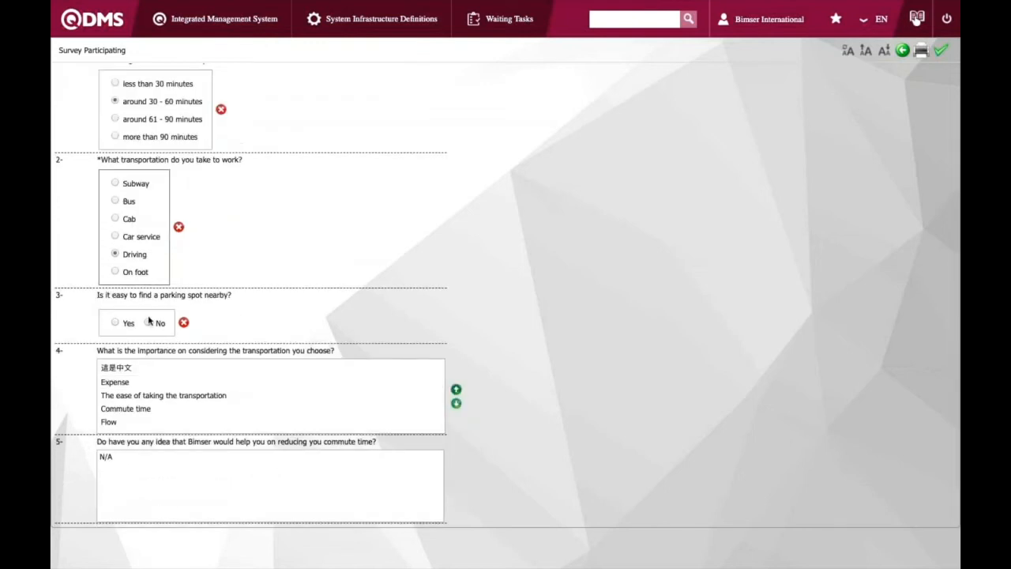
{"action": "left_click", "coordinate": [186, 381]}
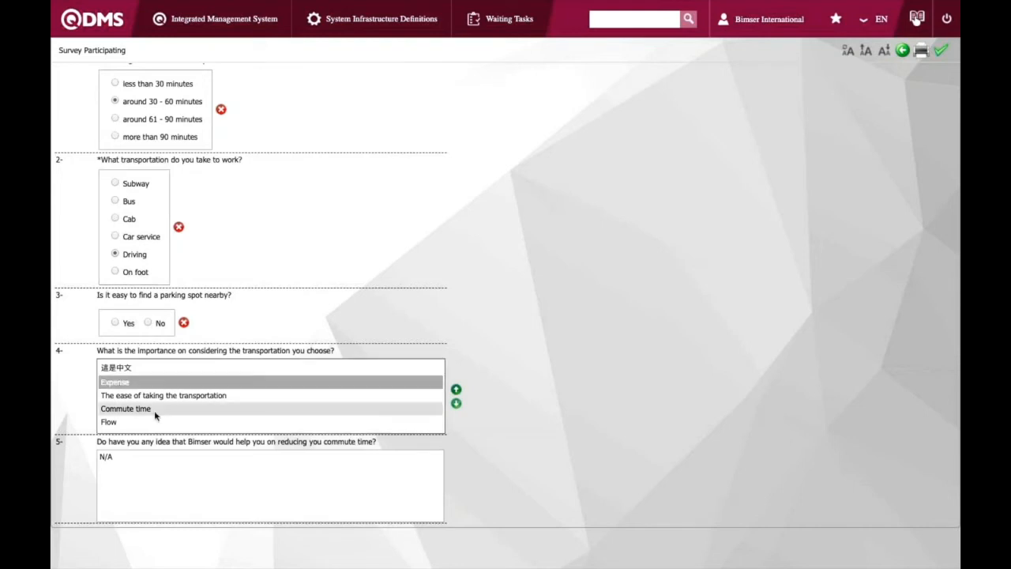
{"action": "left_click", "coordinate": [171, 385]}
{"action": "left_click", "coordinate": [186, 395]}
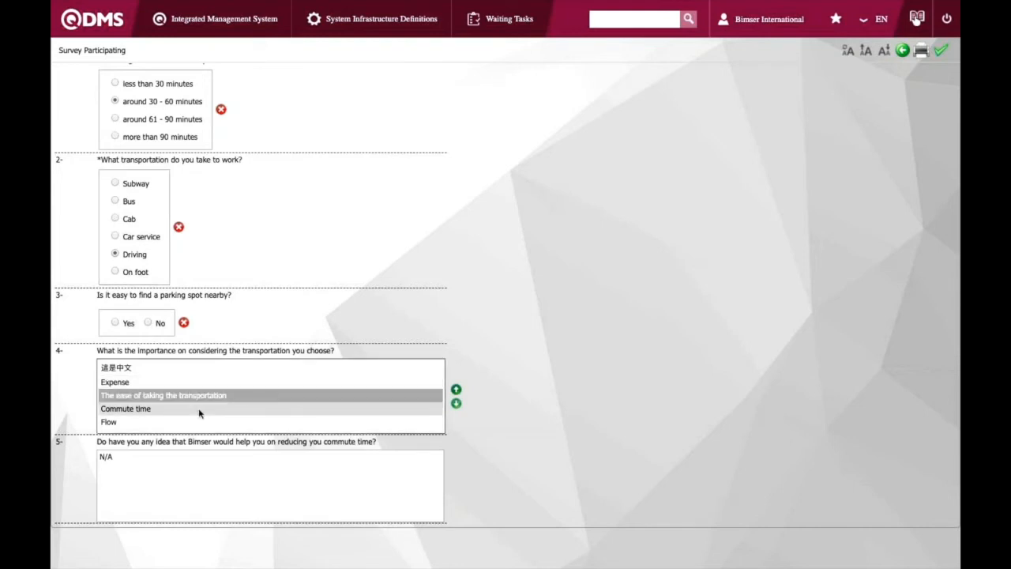
{"action": "left_click", "coordinate": [233, 393]}
{"action": "left_click", "coordinate": [236, 383]}
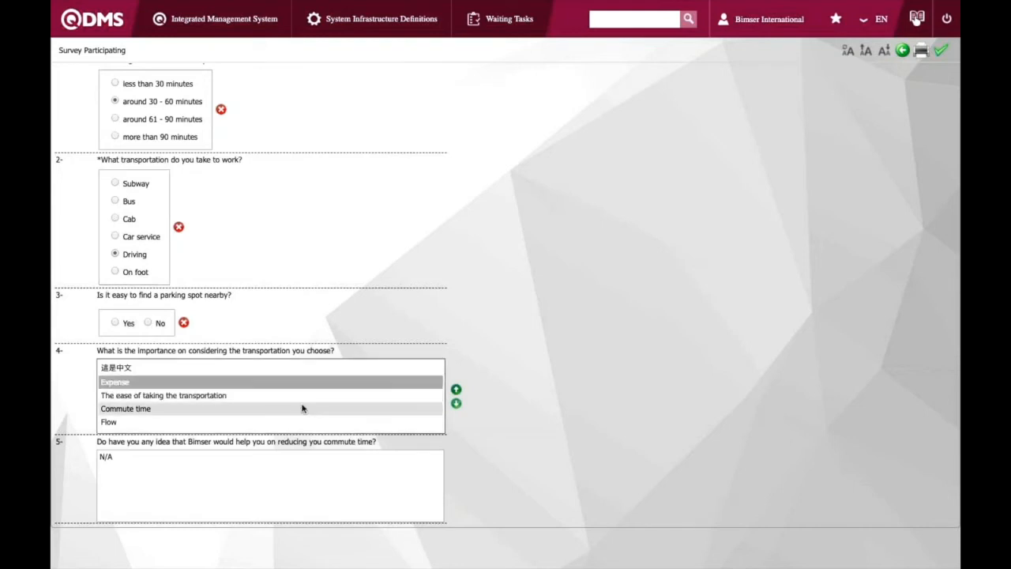
{"action": "left_click", "coordinate": [277, 397]}
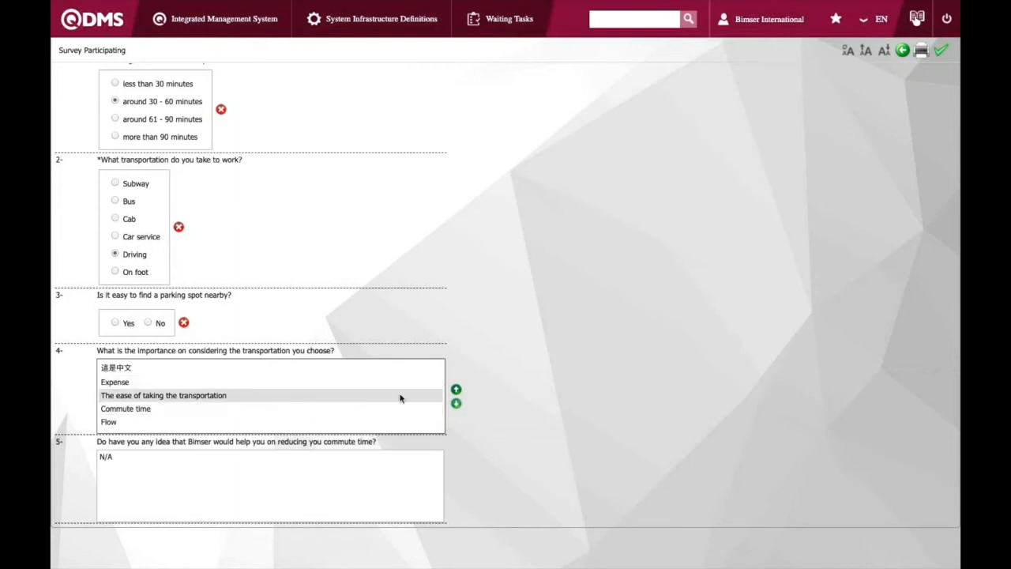
{"action": "left_click", "coordinate": [400, 397]}
{"action": "left_click", "coordinate": [456, 389]}
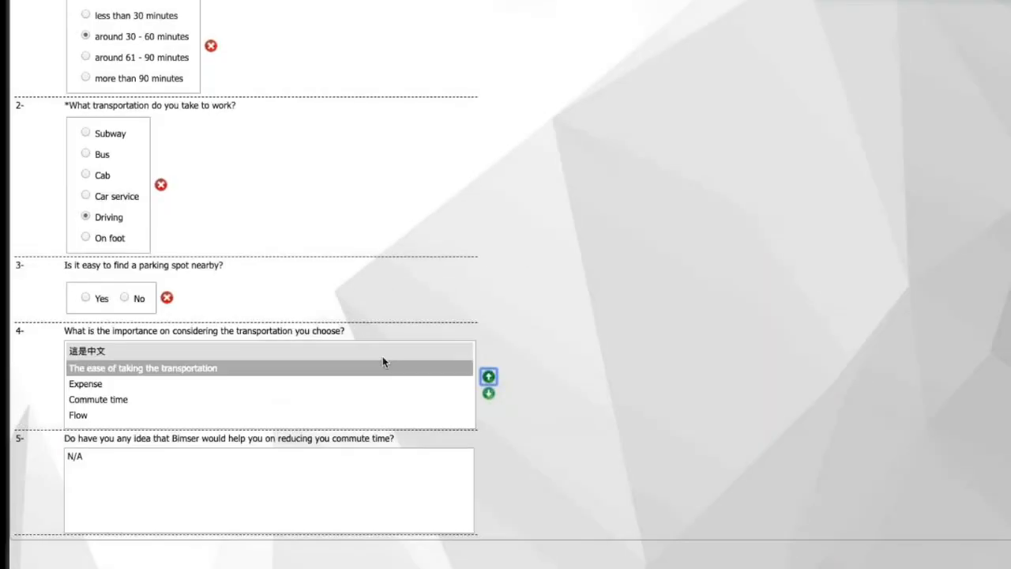
{"action": "left_click", "coordinate": [489, 378]}
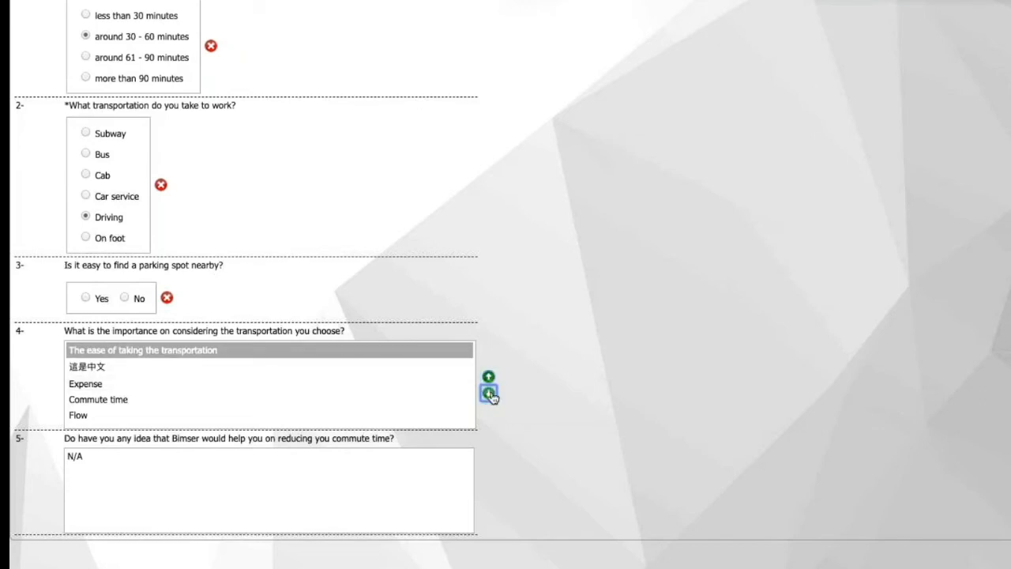
{"action": "left_click", "coordinate": [489, 393]}
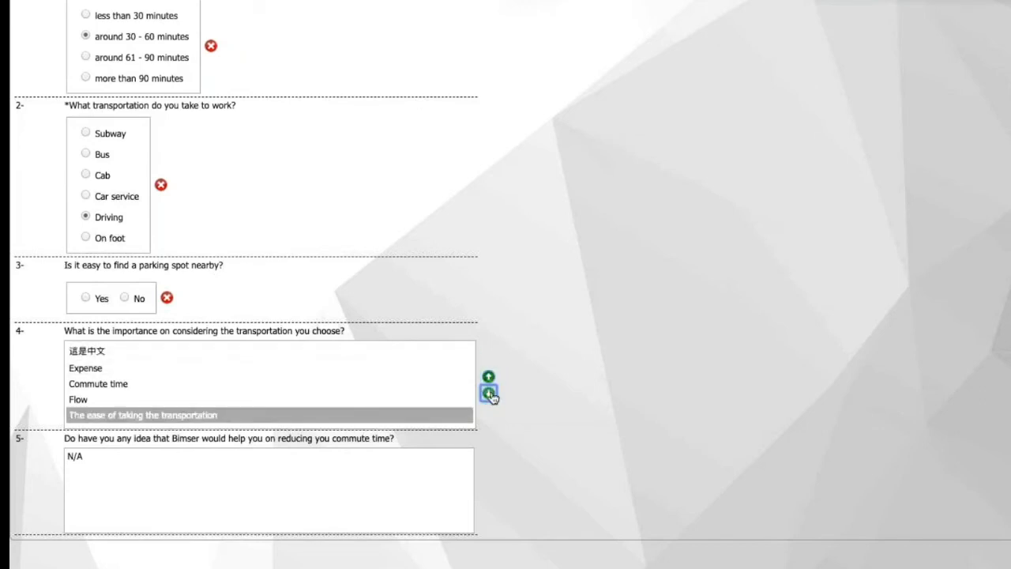
Add sample text after N/A in the commute-time suggestion answer box
{"action": "left_click", "coordinate": [350, 479]}
{"action": "type", "text": "djkfabsjkdbilfdabgjk"}
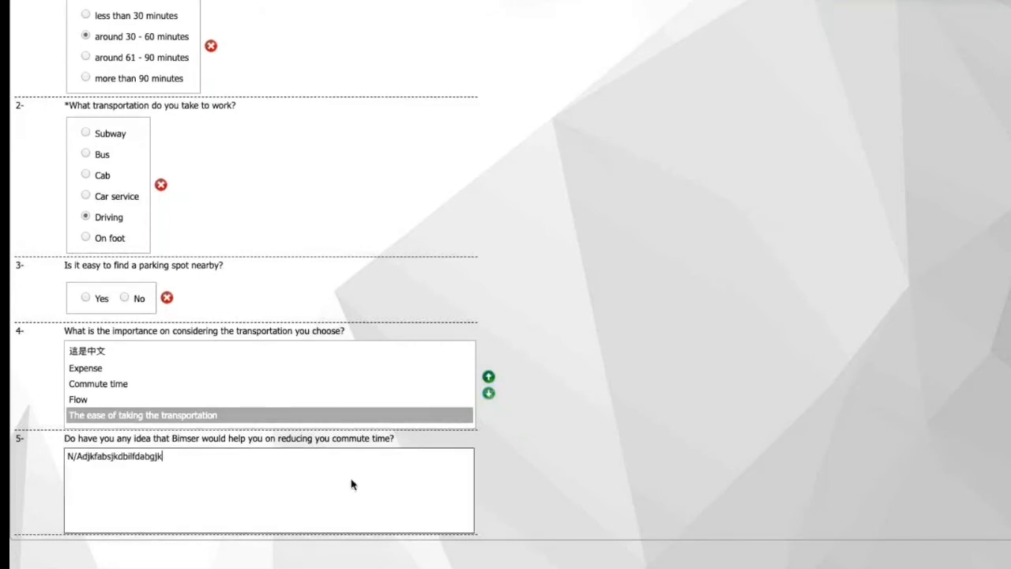
{"action": "type", "text": "dsgbjagkds"}
{"action": "scroll", "coordinate": [685, 26], "scroll_direction": "up", "scroll_amount": 3}
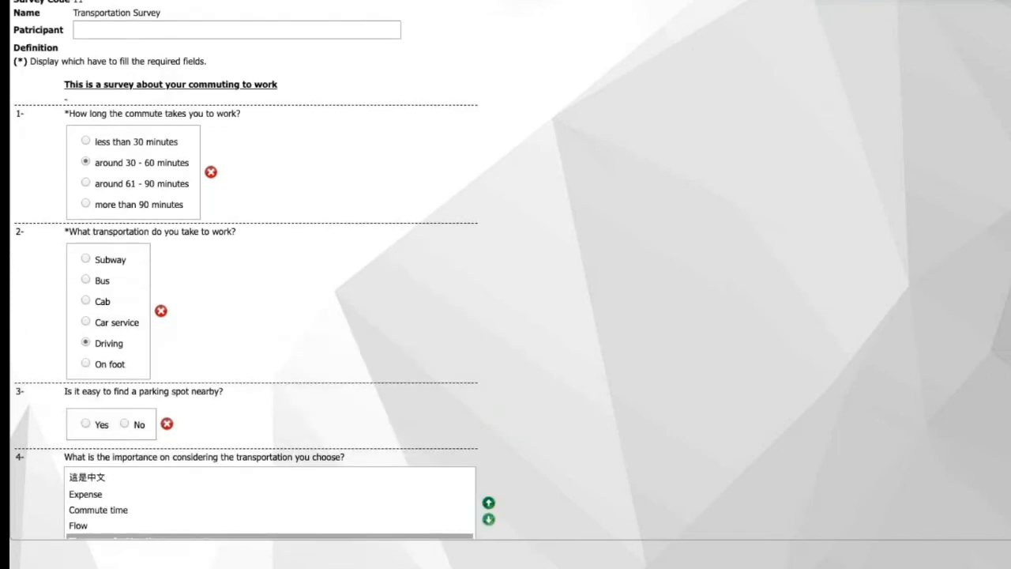
Open a new Event Notification record
{"action": "mouse_move", "coordinate": [209, 19]}
{"action": "mouse_move", "coordinate": [188, 106]}
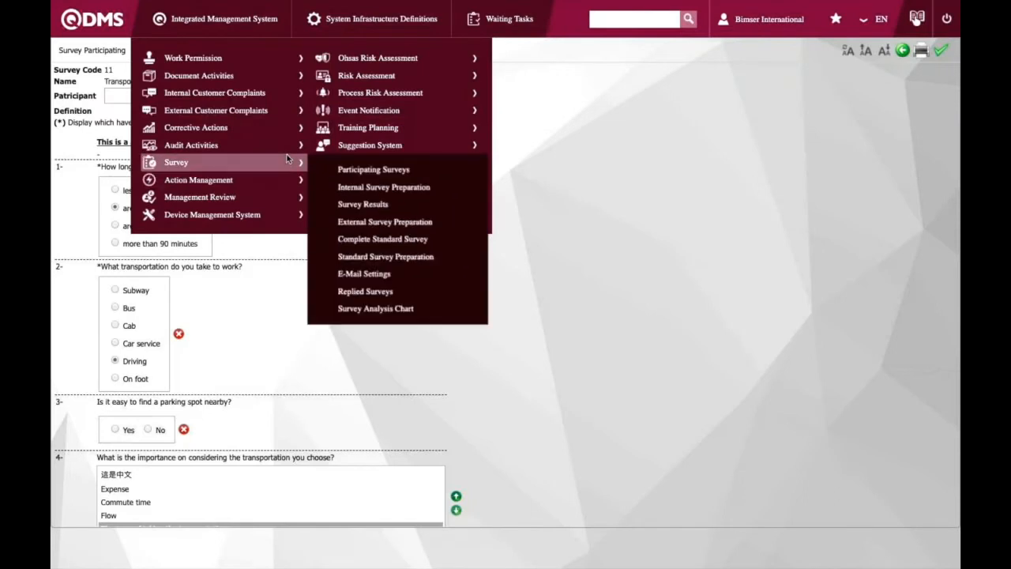
{"action": "mouse_move", "coordinate": [375, 78]}
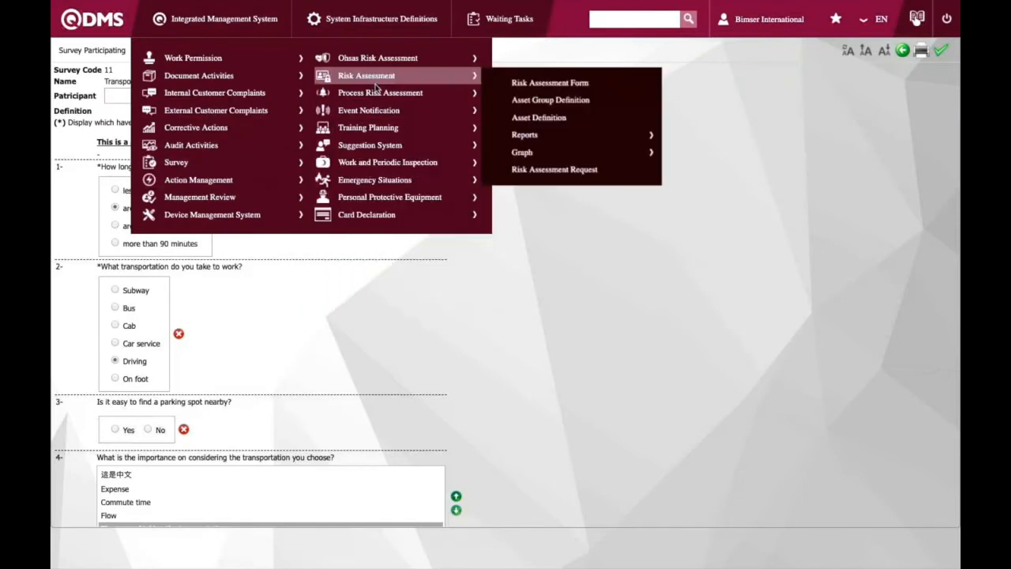
{"action": "mouse_move", "coordinate": [370, 112]}
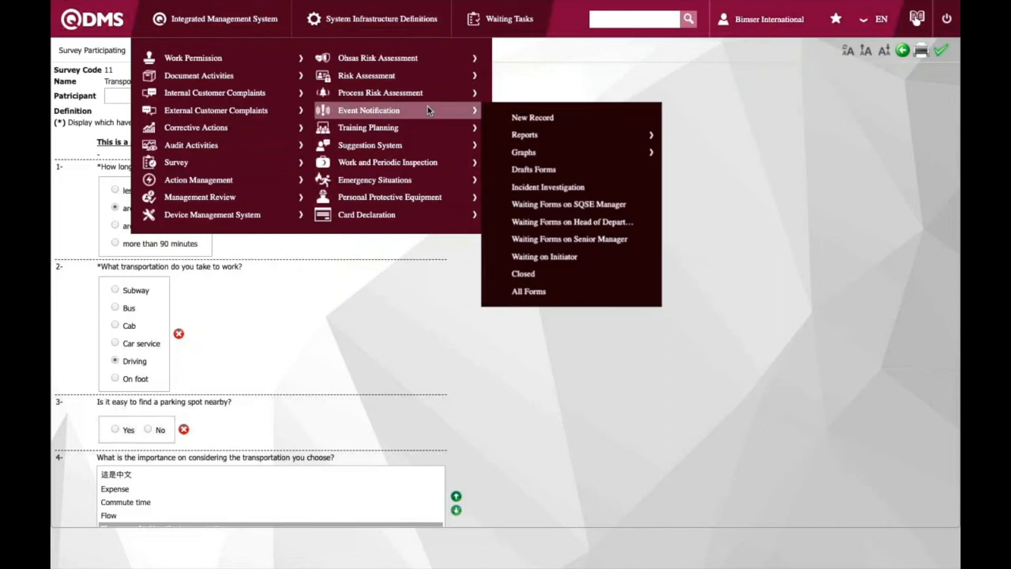
{"action": "left_click", "coordinate": [522, 120]}
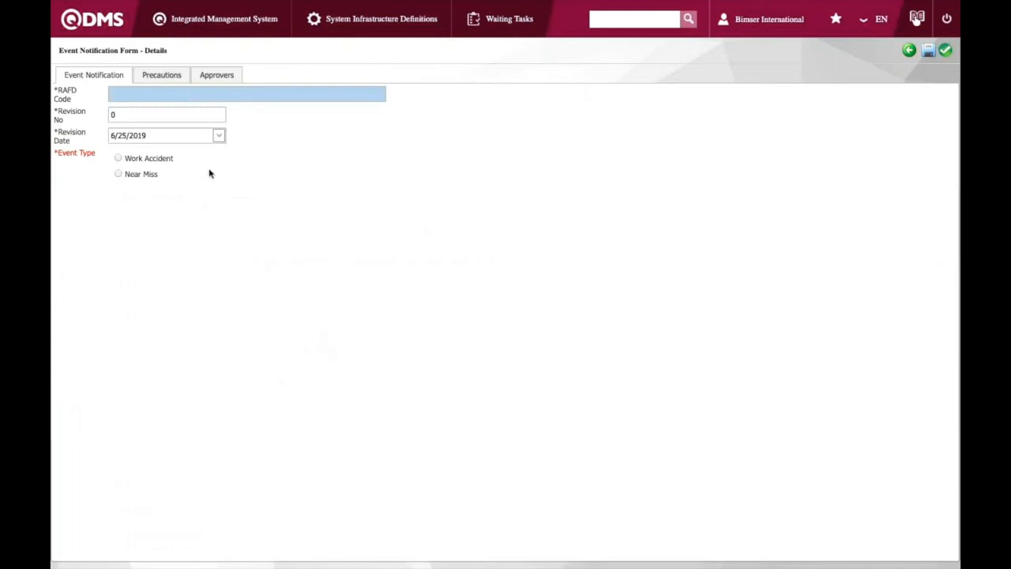
Choose Work Accident as the event type and set the event date to 6/25/2019 on the work accident details
{"action": "left_click", "coordinate": [154, 159]}
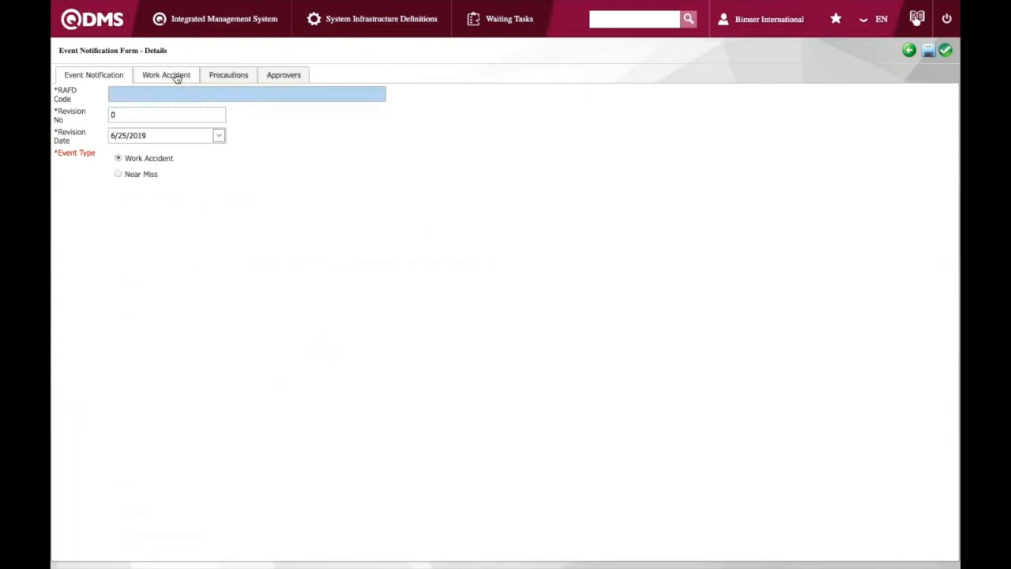
{"action": "left_click", "coordinate": [177, 77]}
{"action": "left_click", "coordinate": [299, 123]}
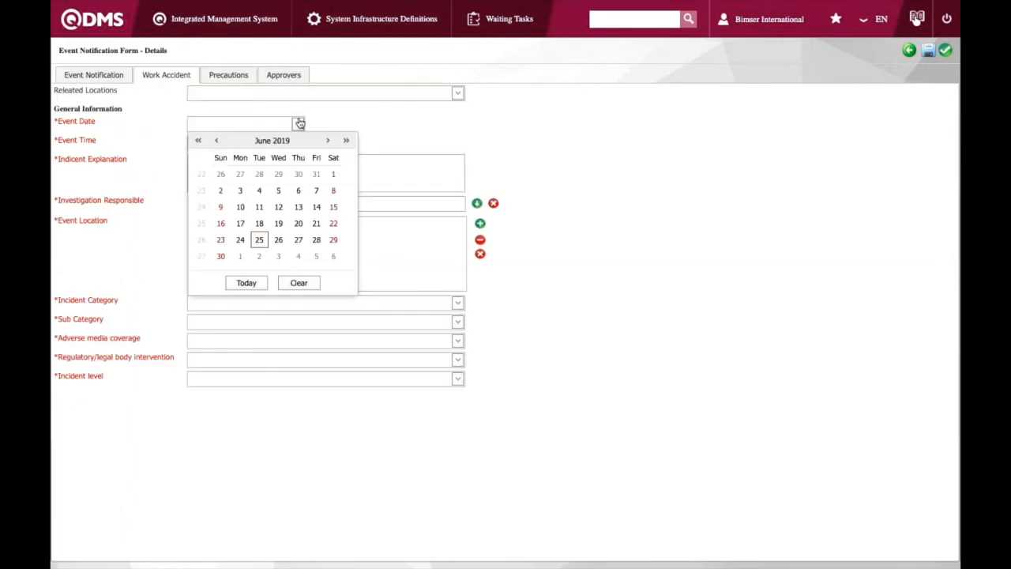
{"action": "left_click", "coordinate": [259, 239]}
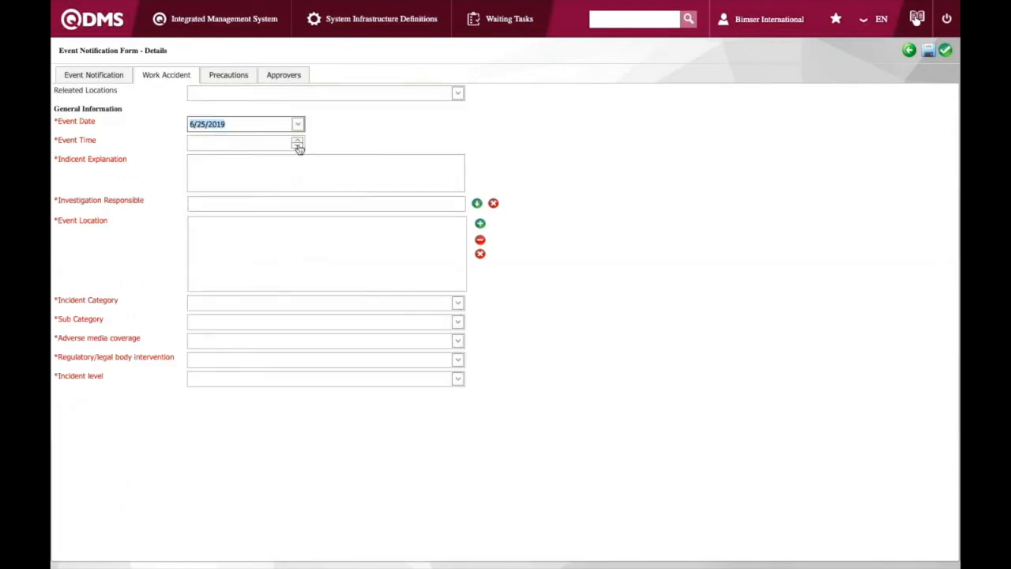
Set the event time to 11:00 AM and enter "fell from a ladder" as the incident explanation
{"action": "left_click", "coordinate": [296, 144]}
{"action": "left_click", "coordinate": [197, 171]}
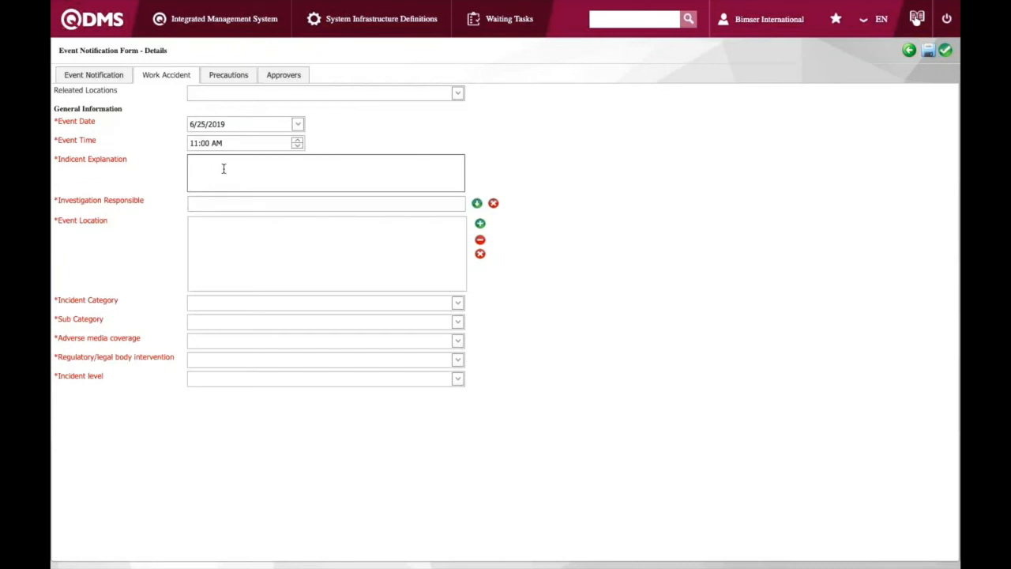
{"action": "type", "text": "fell from a ladder"}
Assign Bimser International as the investigation responsible from the employee list
{"action": "left_click", "coordinate": [252, 202]}
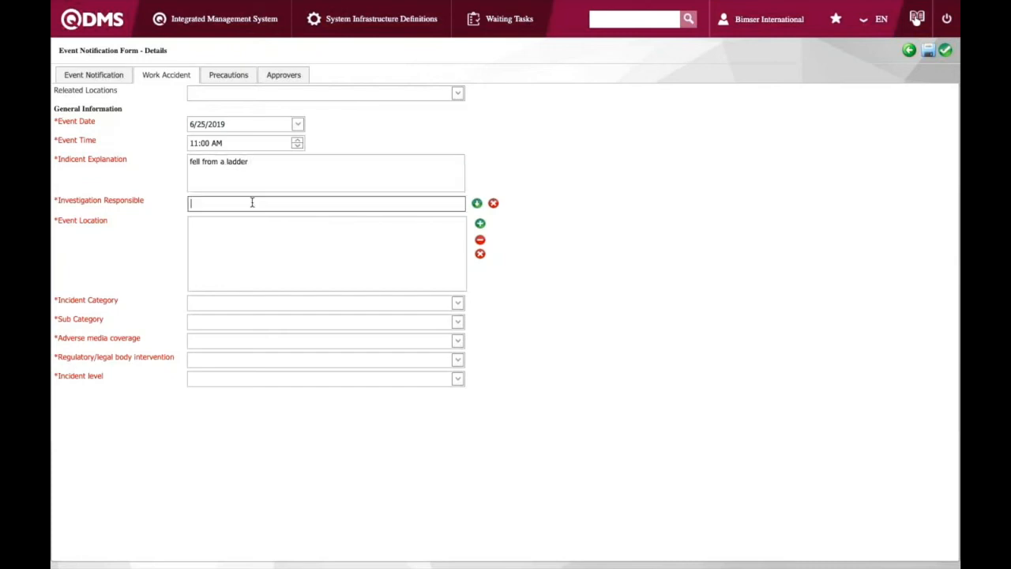
{"action": "left_click", "coordinate": [478, 204]}
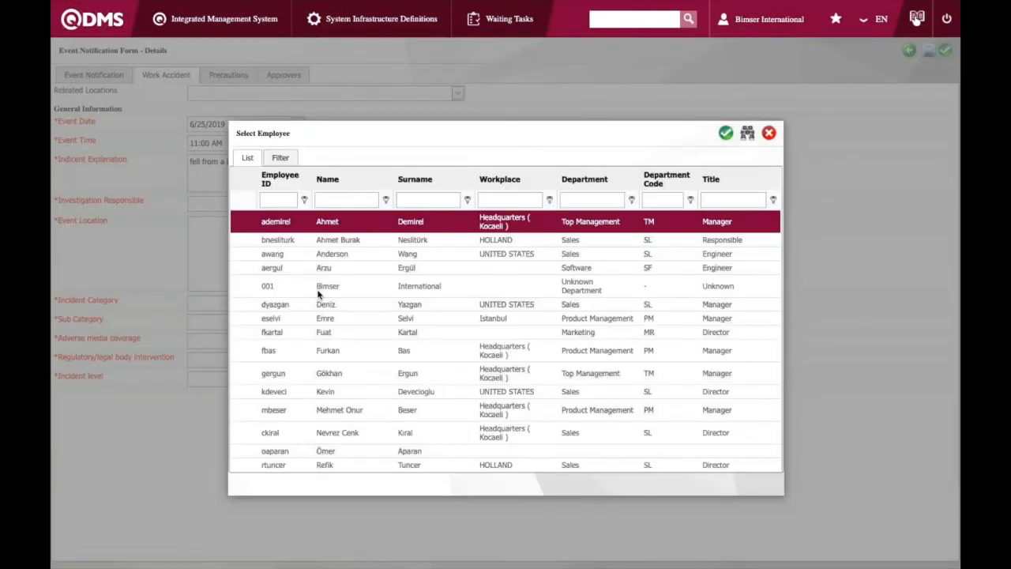
{"action": "left_click", "coordinate": [338, 286]}
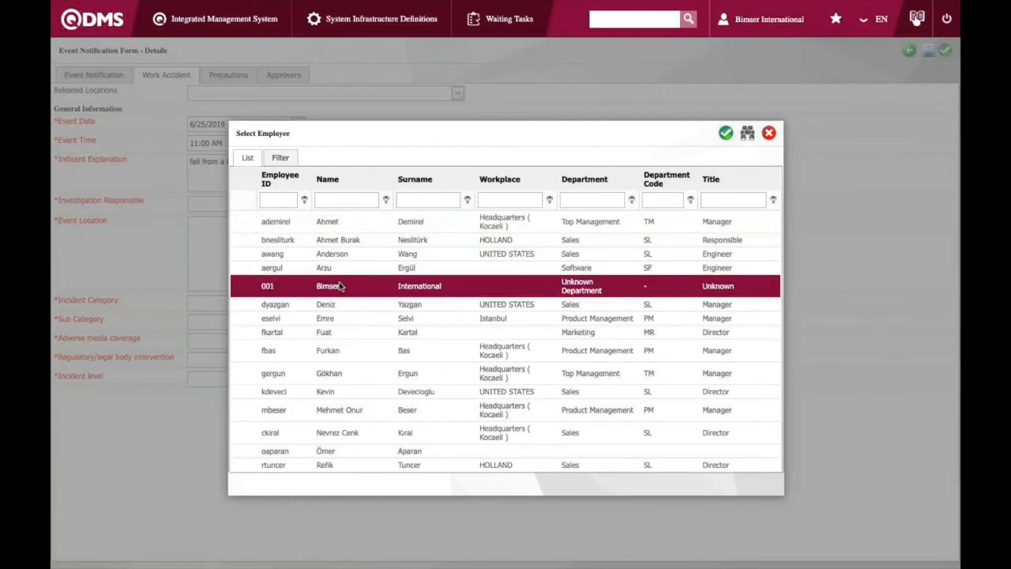
{"action": "double_click", "coordinate": [339, 286]}
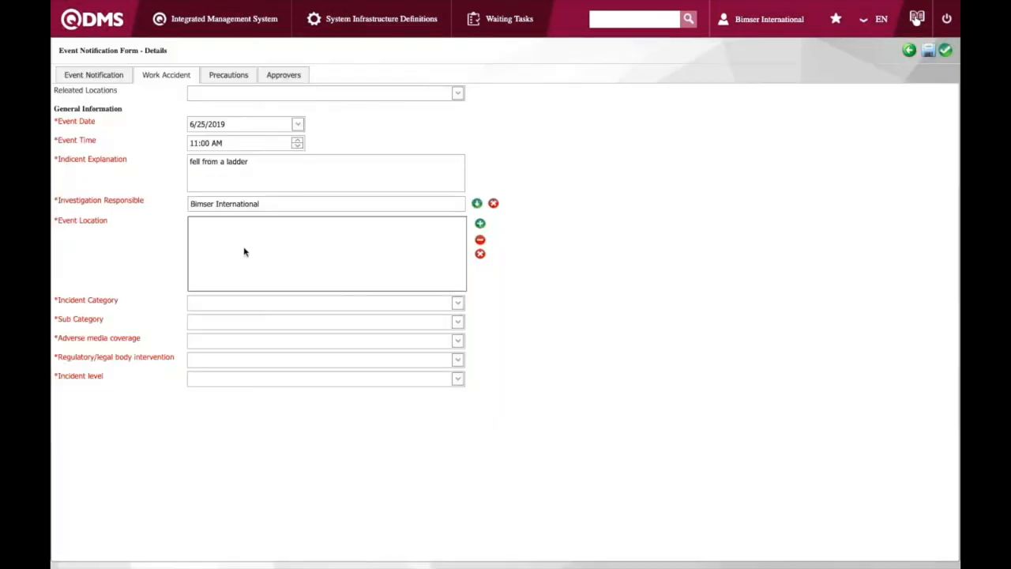
Add Accounting as the event location and set the incident category to Commercial
{"action": "left_click", "coordinate": [479, 225]}
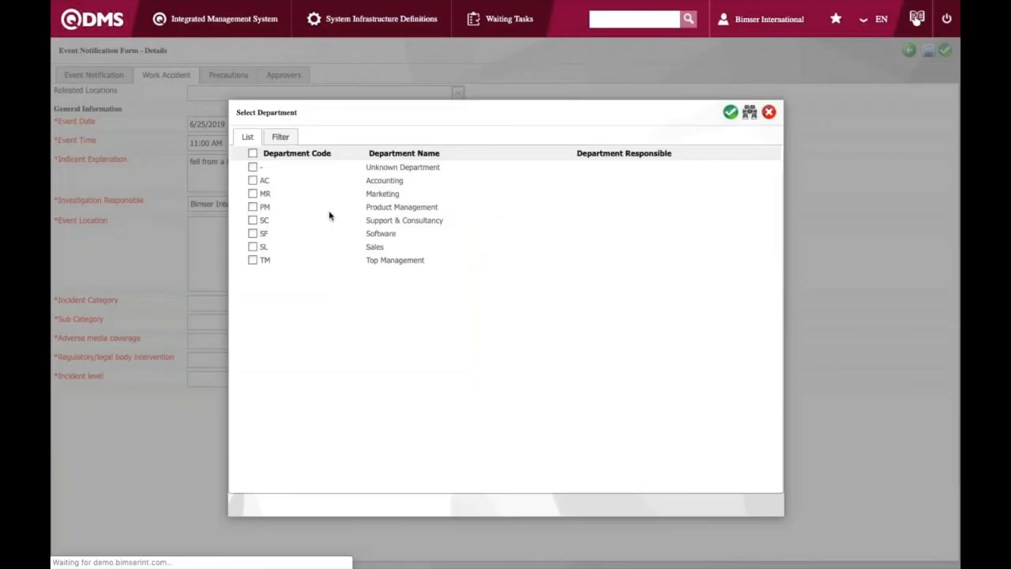
{"action": "left_click", "coordinate": [356, 180]}
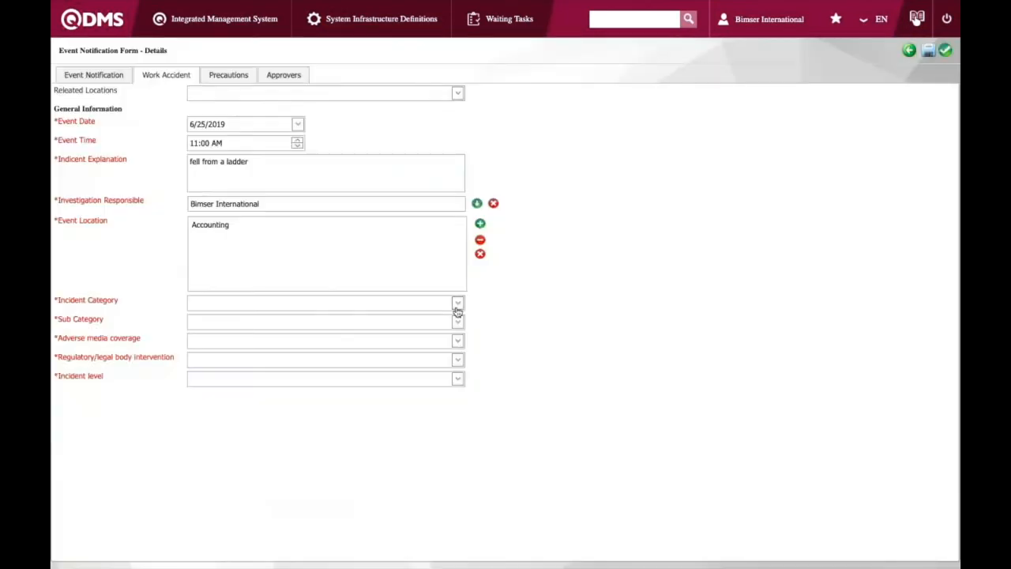
{"action": "left_click", "coordinate": [458, 304]}
{"action": "left_click", "coordinate": [259, 344]}
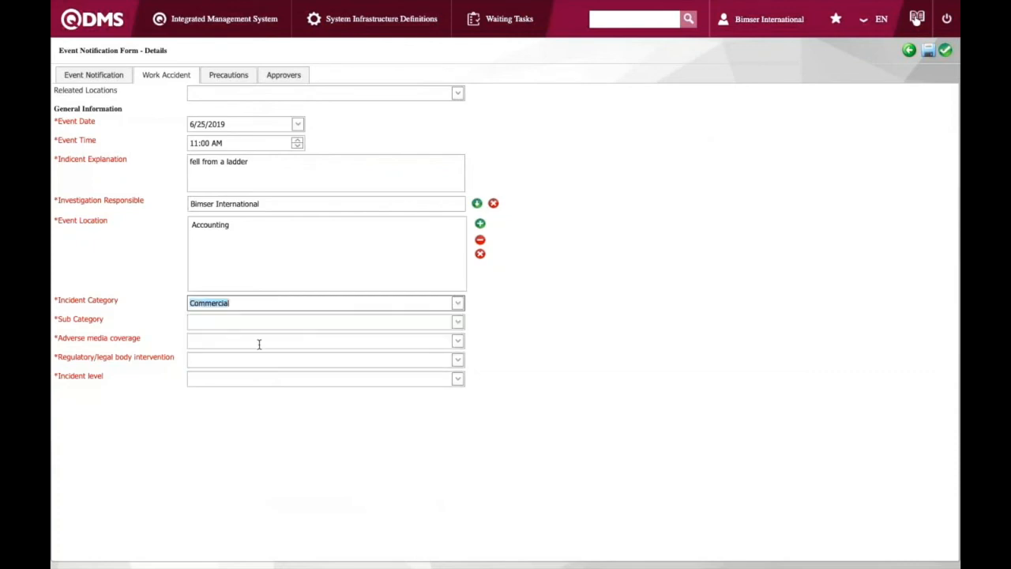
Set the sub category to Labor and the adverse media coverage to No
{"action": "left_click", "coordinate": [457, 321]}
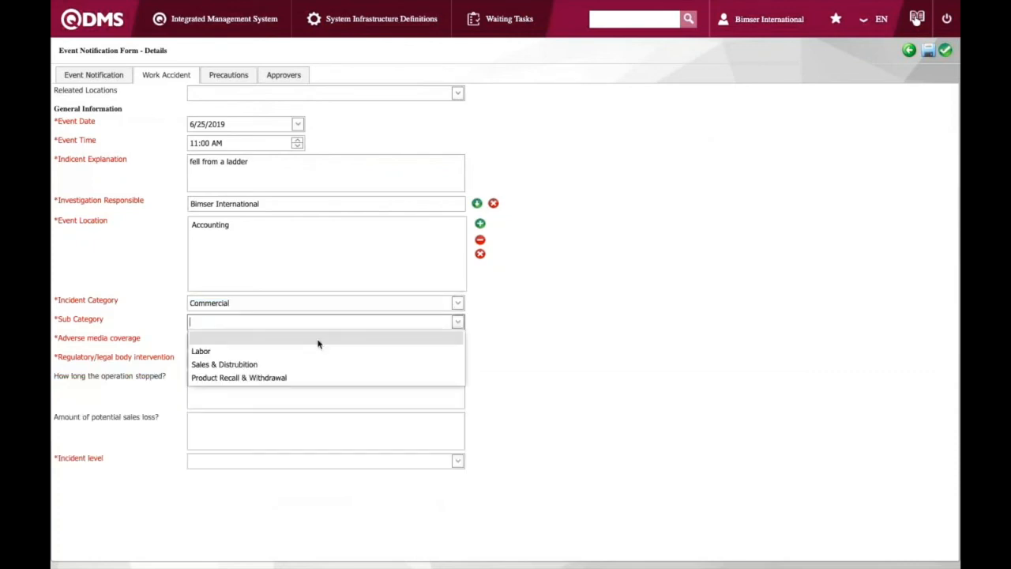
{"action": "left_click", "coordinate": [347, 350]}
{"action": "left_click", "coordinate": [458, 341]}
{"action": "left_click", "coordinate": [335, 383]}
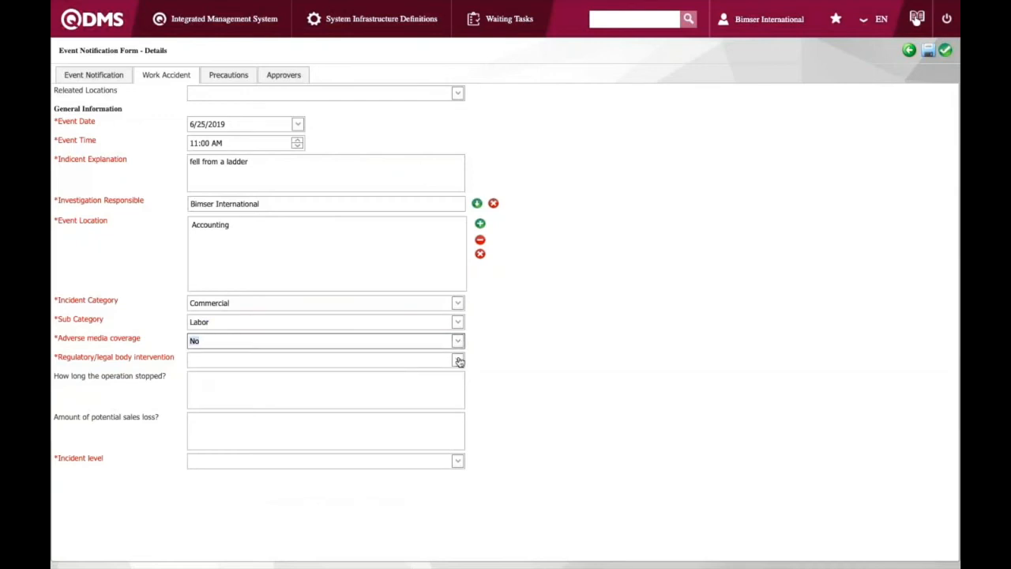
Set the regulatory/legal body intervention to No and the incident level to 1
{"action": "left_click", "coordinate": [457, 360]}
{"action": "left_click", "coordinate": [332, 403]}
{"action": "left_click", "coordinate": [247, 460]}
{"action": "left_click", "coordinate": [247, 490]}
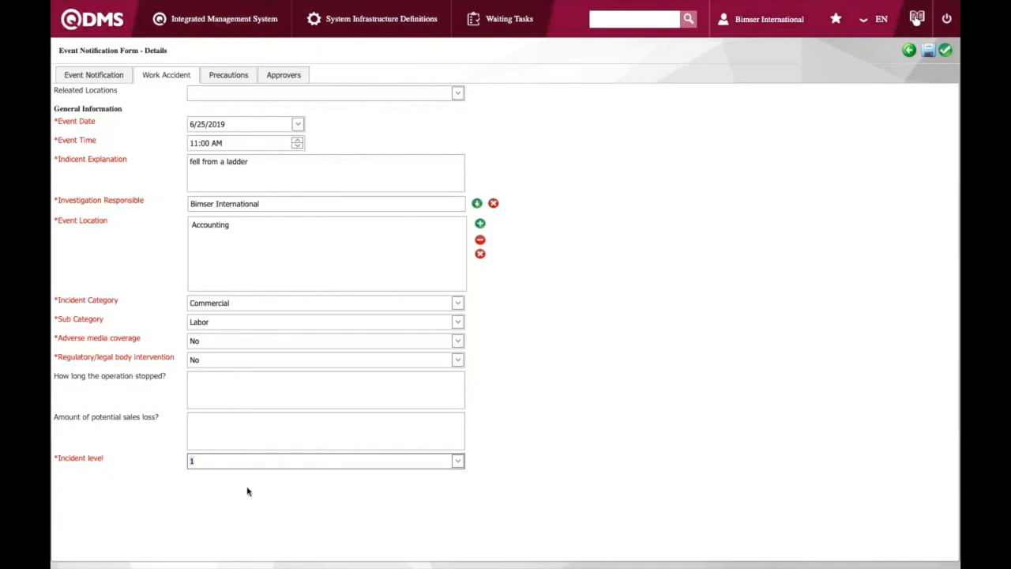
Review the Precautions and Approvers tabs of the form before returning to the work accident details
{"action": "left_click", "coordinate": [217, 76]}
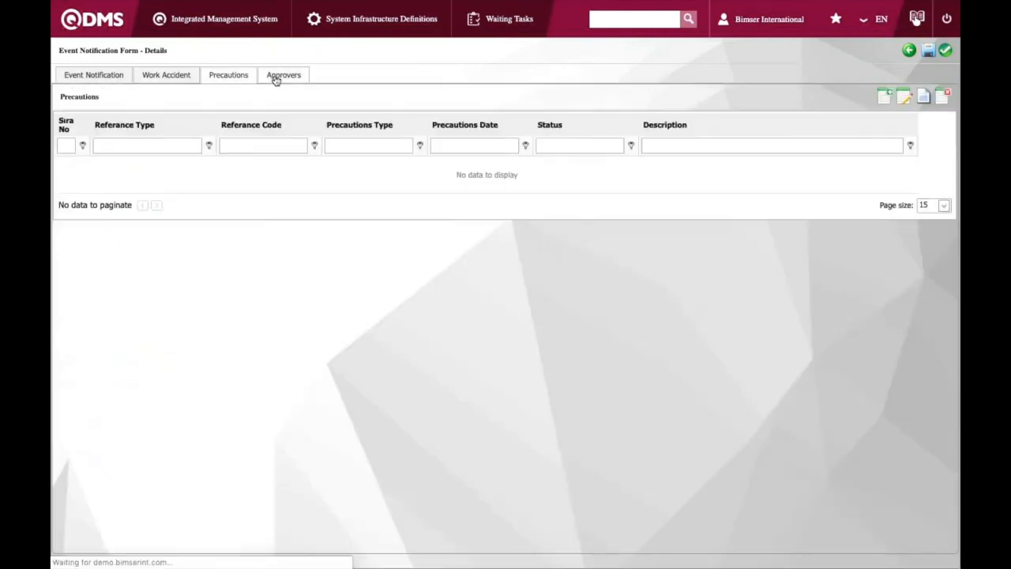
{"action": "left_click", "coordinate": [278, 76]}
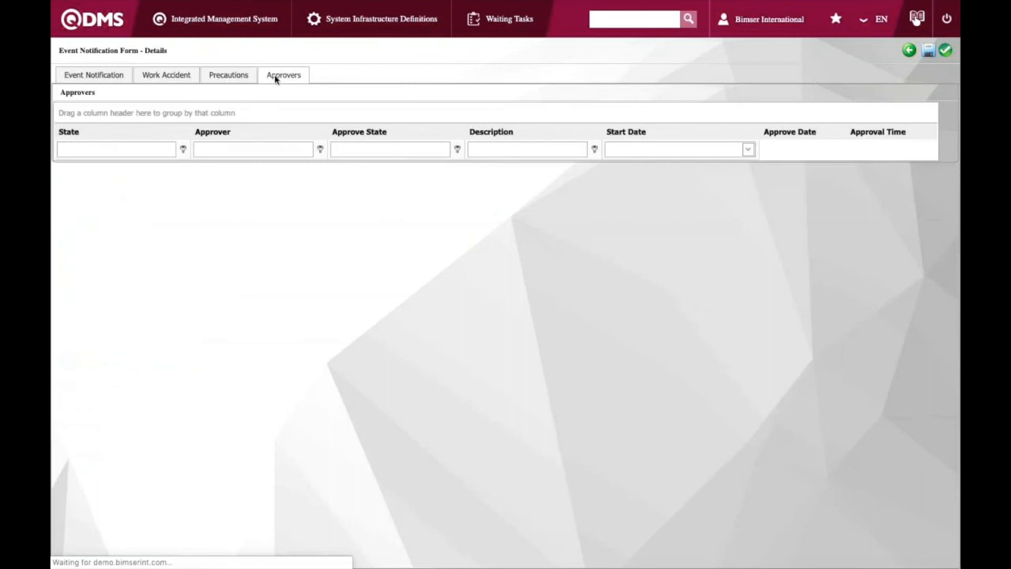
{"action": "left_click", "coordinate": [228, 78]}
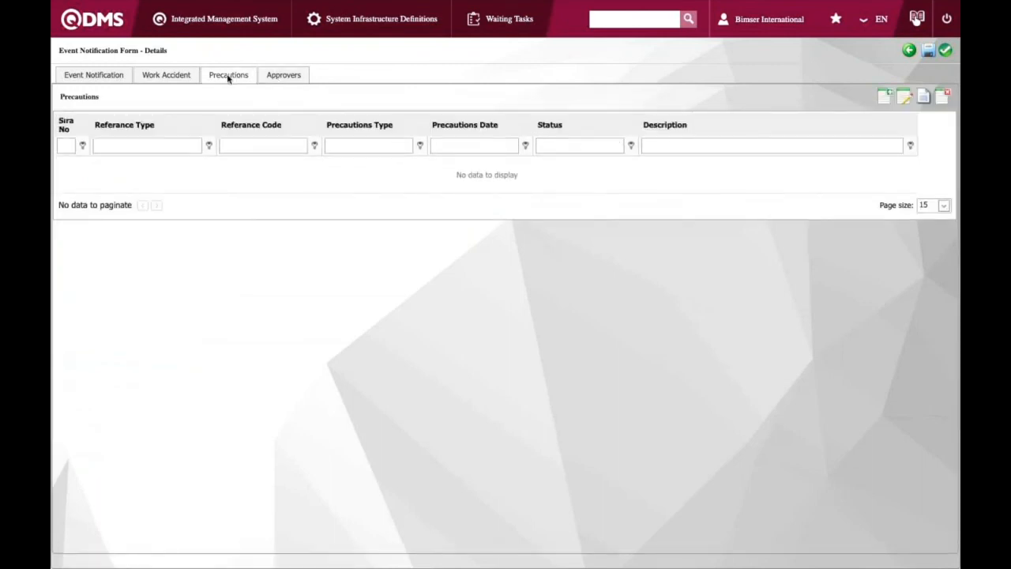
{"action": "left_click", "coordinate": [163, 76]}
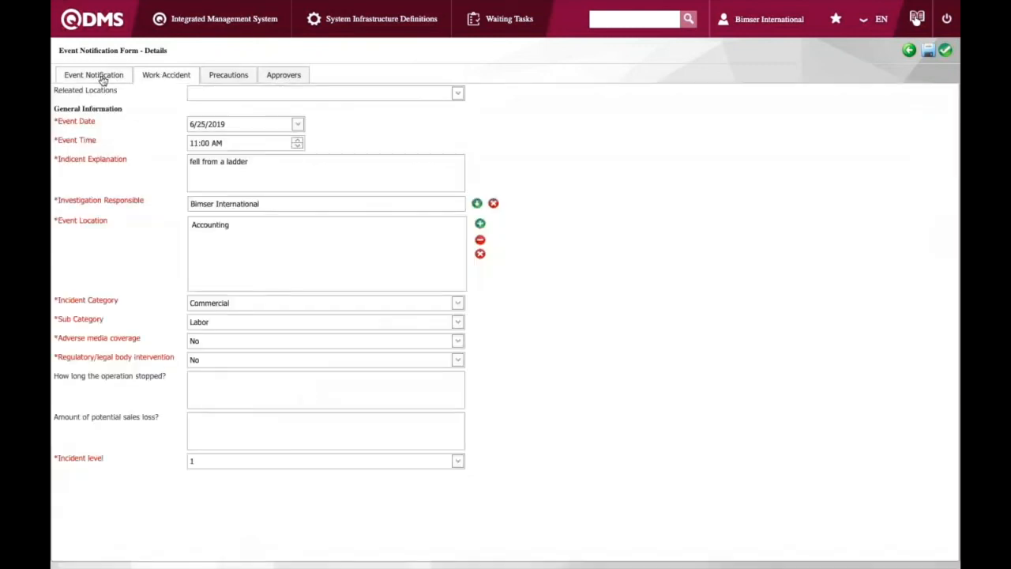
Submit the event notification form for approval and close the confirmation message
{"action": "left_click", "coordinate": [945, 51]}
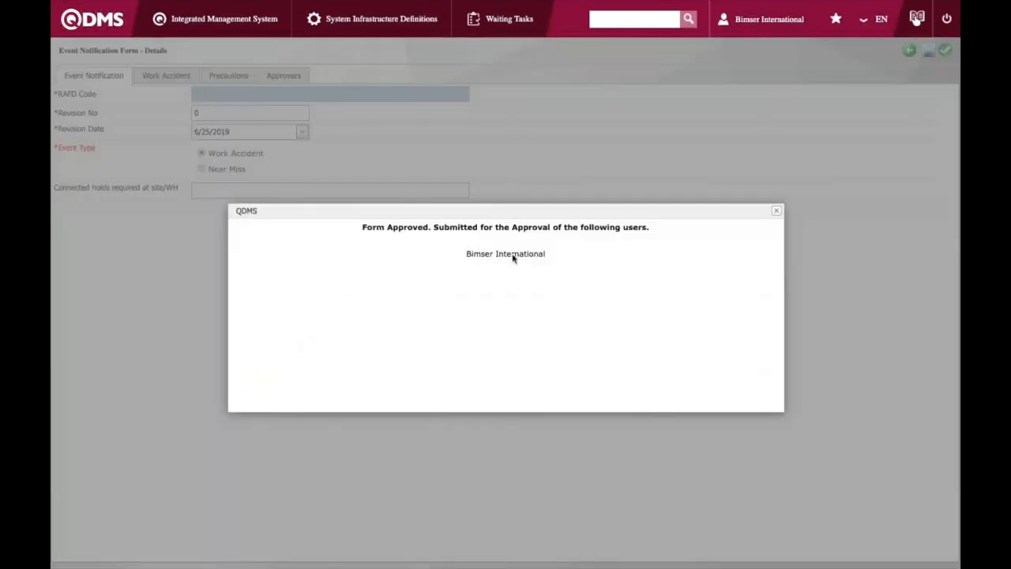
{"action": "left_click", "coordinate": [777, 212]}
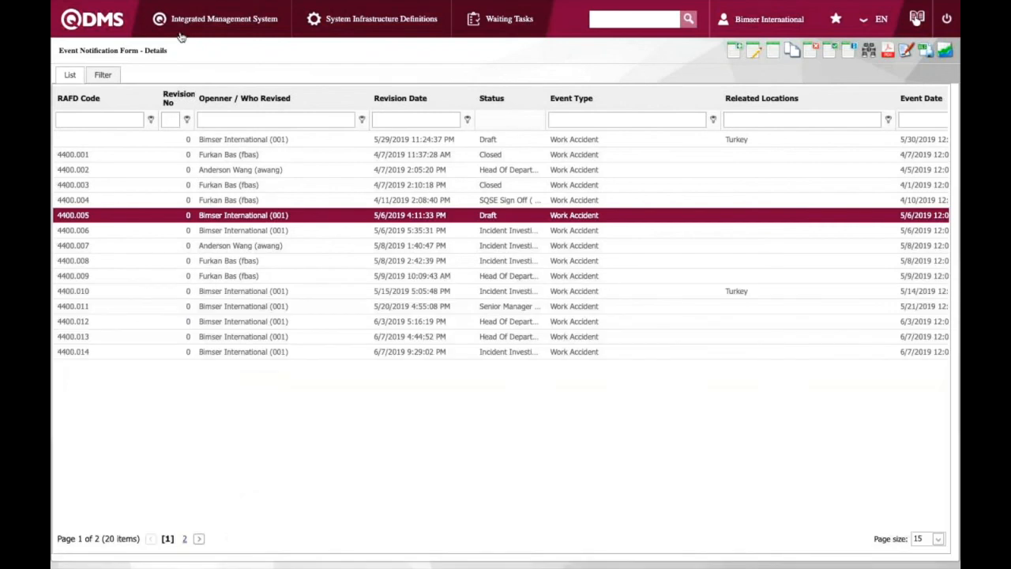
Open event notification form 4400.019 from the forms awaiting approval on the dashboard
{"action": "left_click", "coordinate": [207, 30]}
{"action": "left_click", "coordinate": [99, 23]}
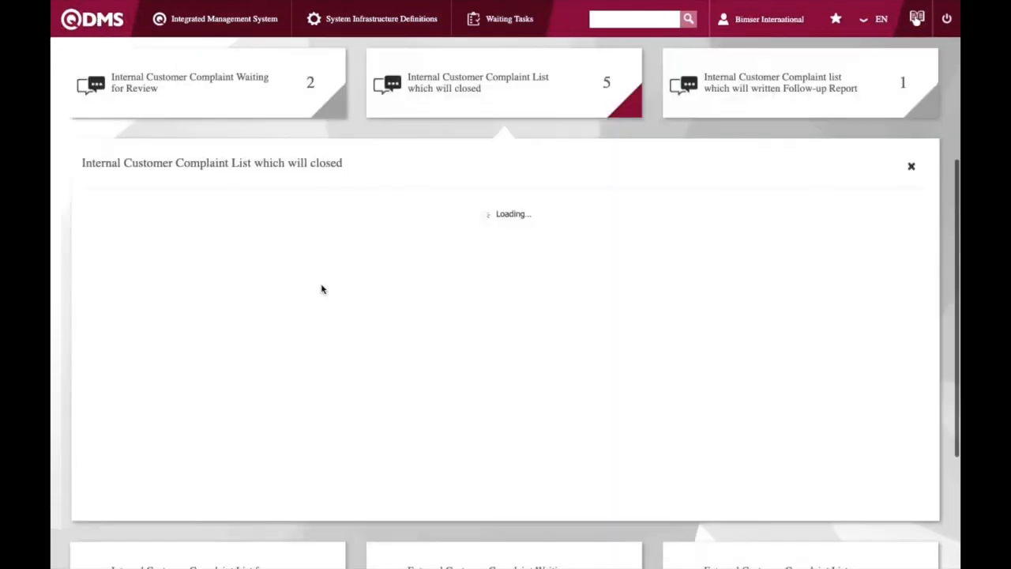
{"action": "left_click", "coordinate": [341, 102]}
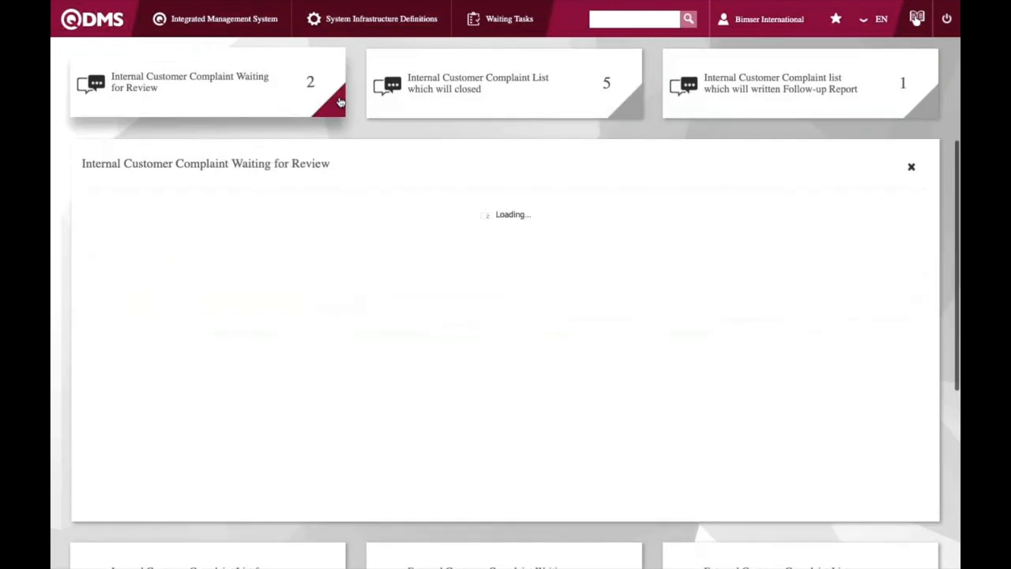
{"action": "scroll", "coordinate": [66, 231], "scroll_direction": "down", "scroll_amount": 4}
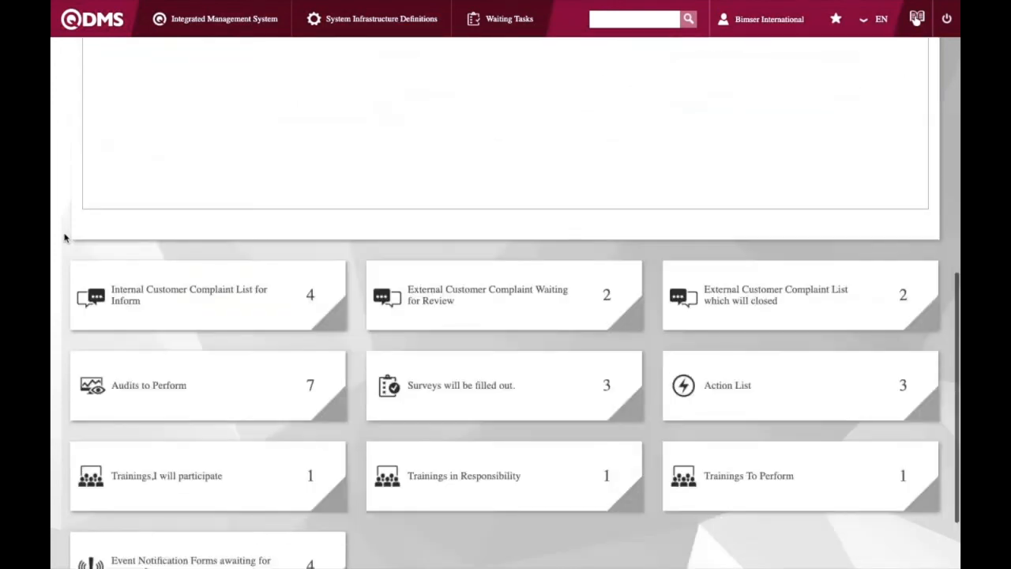
{"action": "scroll", "coordinate": [65, 237], "scroll_direction": "down", "scroll_amount": 2}
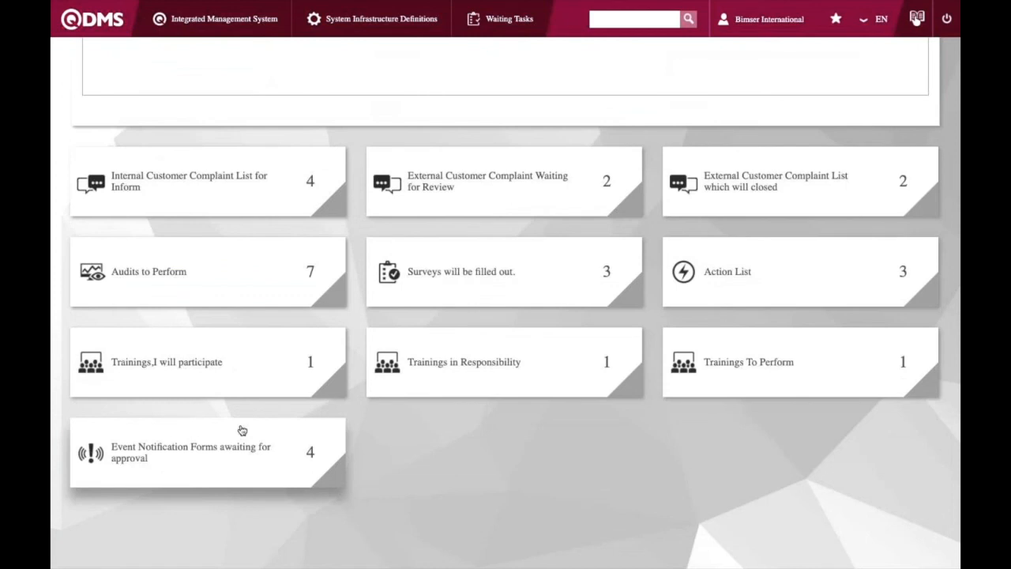
{"action": "left_click", "coordinate": [244, 459]}
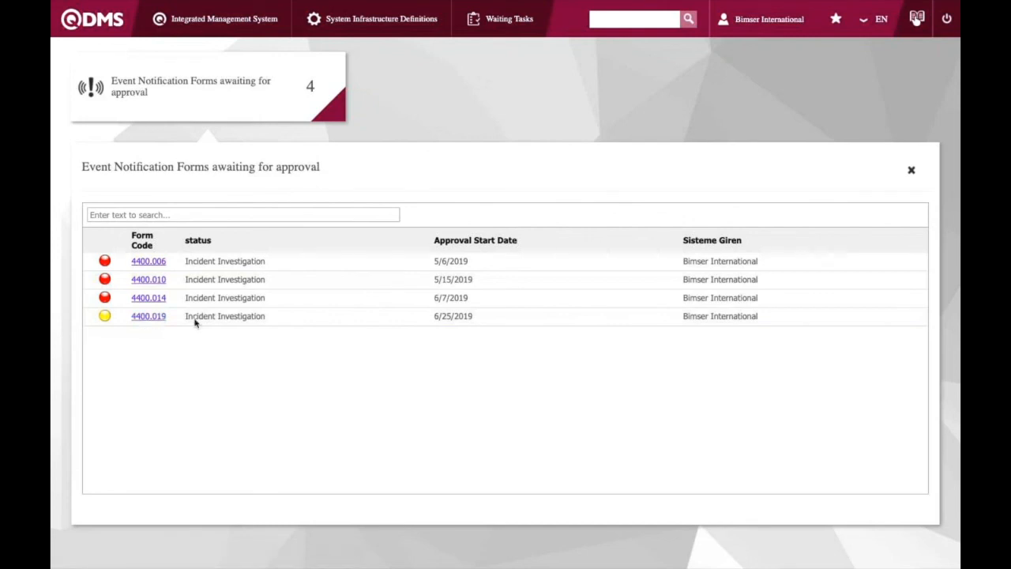
{"action": "left_click", "coordinate": [151, 317]}
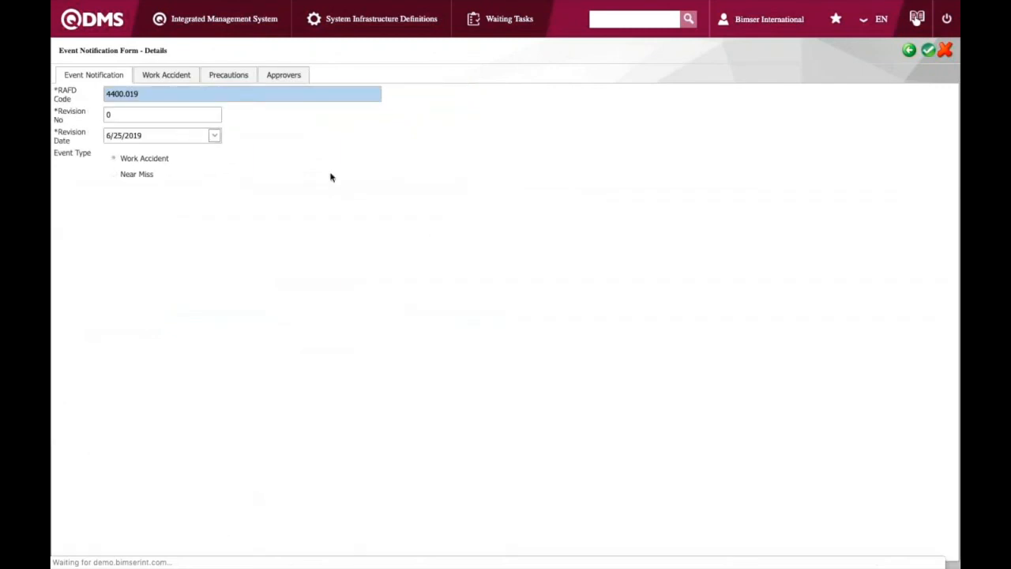
Enter Bimser International as the name of the person involved in the accident
{"action": "left_click", "coordinate": [174, 80]}
{"action": "scroll", "coordinate": [201, 272], "scroll_direction": "down", "scroll_amount": 2}
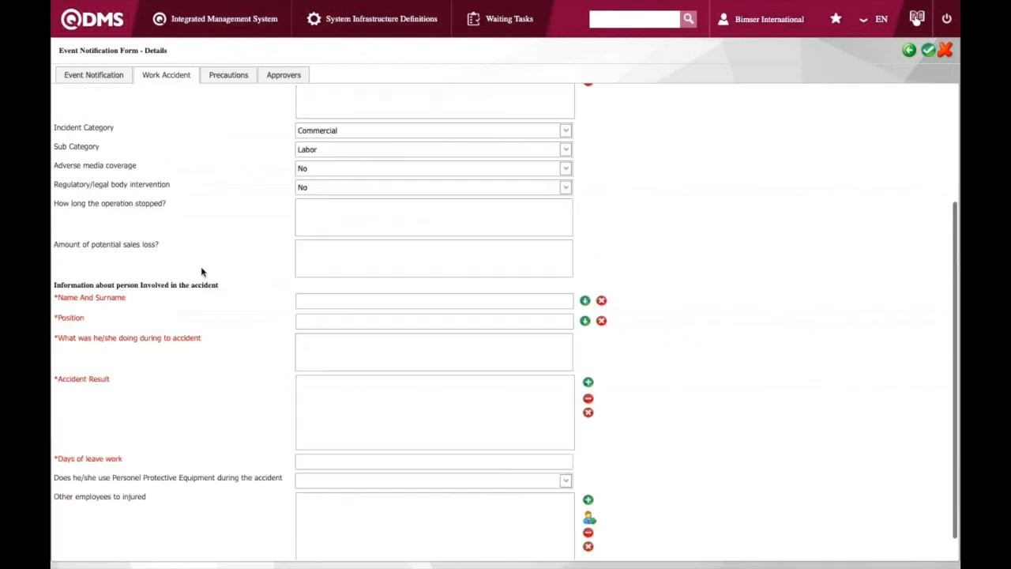
{"action": "scroll", "coordinate": [246, 275], "scroll_direction": "up", "scroll_amount": 2}
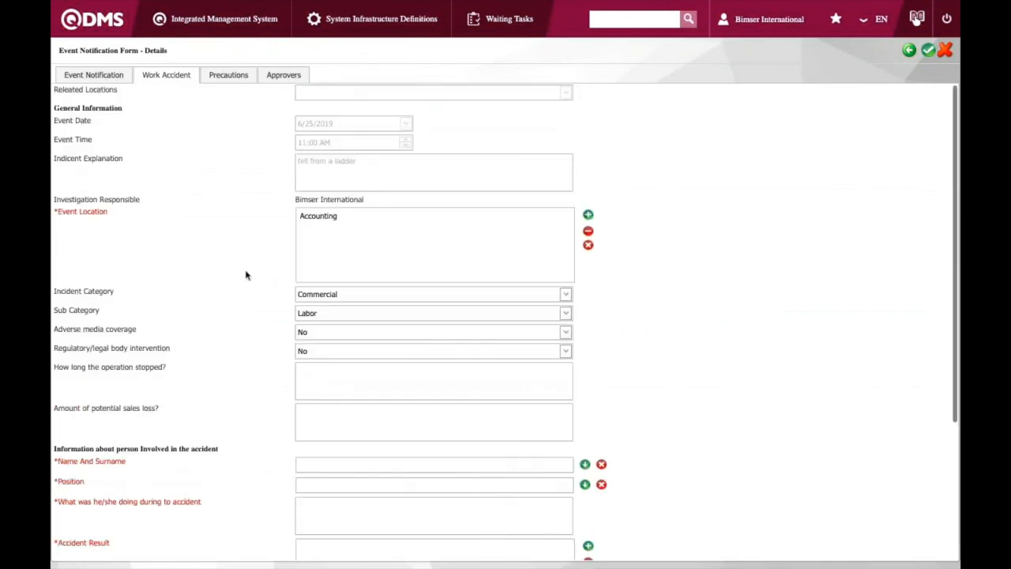
{"action": "scroll", "coordinate": [246, 274], "scroll_direction": "down", "scroll_amount": 2}
{"action": "left_click", "coordinate": [338, 269]}
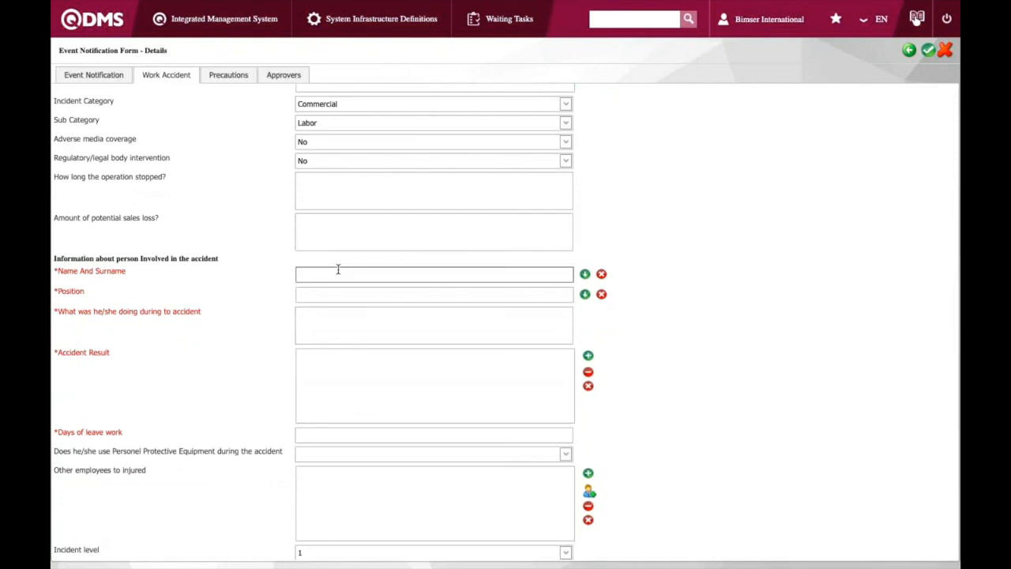
{"action": "type", "text": "Bimser"}
{"action": "left_click", "coordinate": [346, 288]}
{"action": "left_click", "coordinate": [346, 290]}
Select Training Responsible (Bimser International) as the involved person's position
{"action": "left_click", "coordinate": [585, 295]}
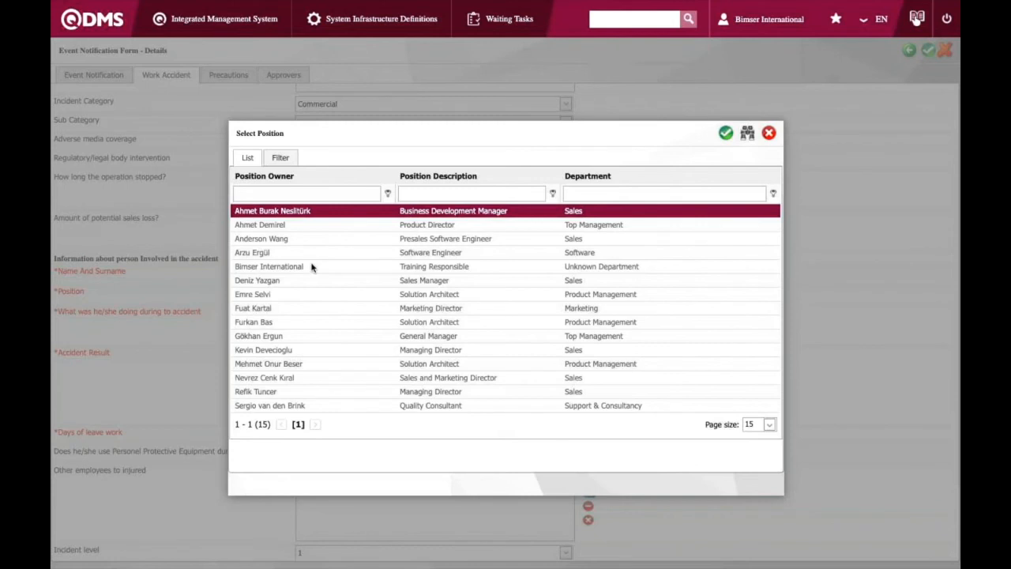
{"action": "double_click", "coordinate": [311, 266]}
{"action": "left_click", "coordinate": [348, 322]}
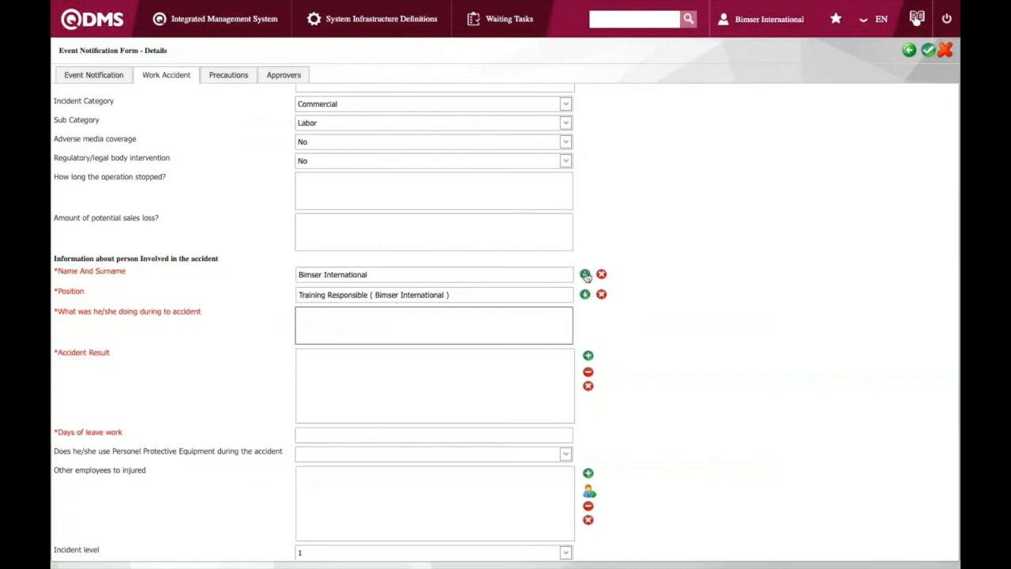
Describe what the person was doing during the accident as "Fell from a ladder"
{"action": "type", "text": "Fell from a ladder"}
{"action": "left_click", "coordinate": [343, 386]}
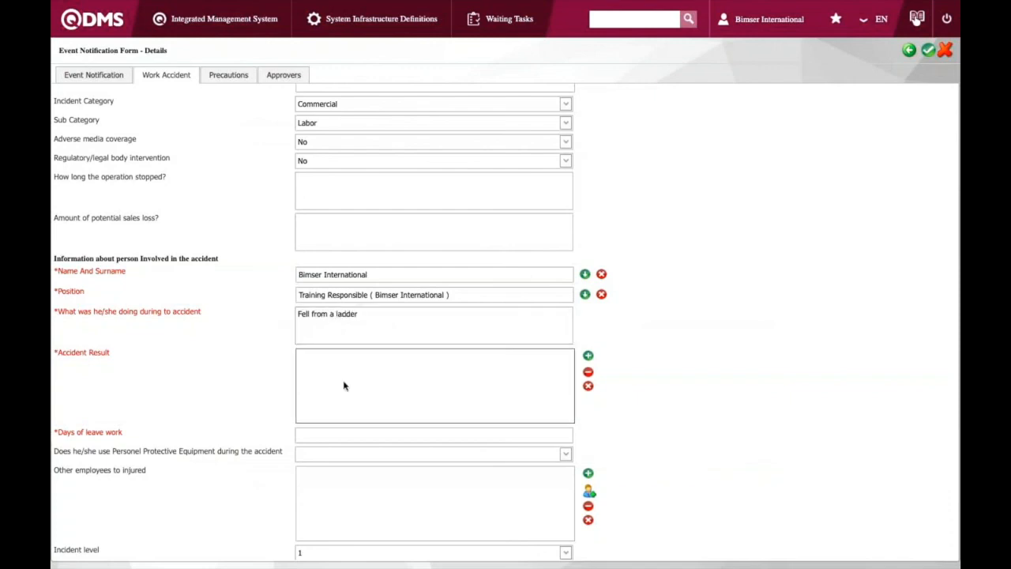
Add Slightly wounded as the accident result
{"action": "left_click", "coordinate": [588, 356]}
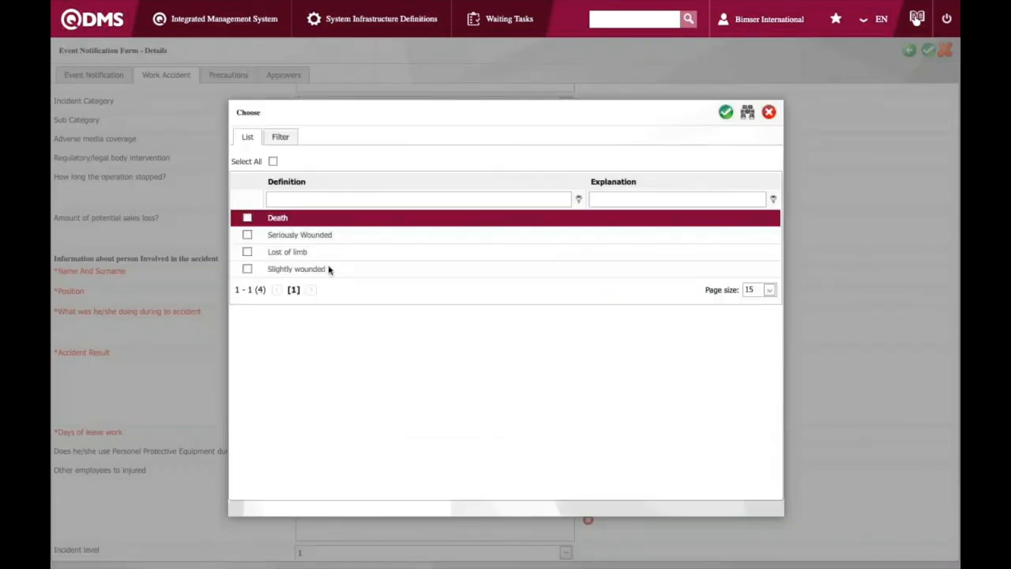
{"action": "left_click", "coordinate": [355, 269]}
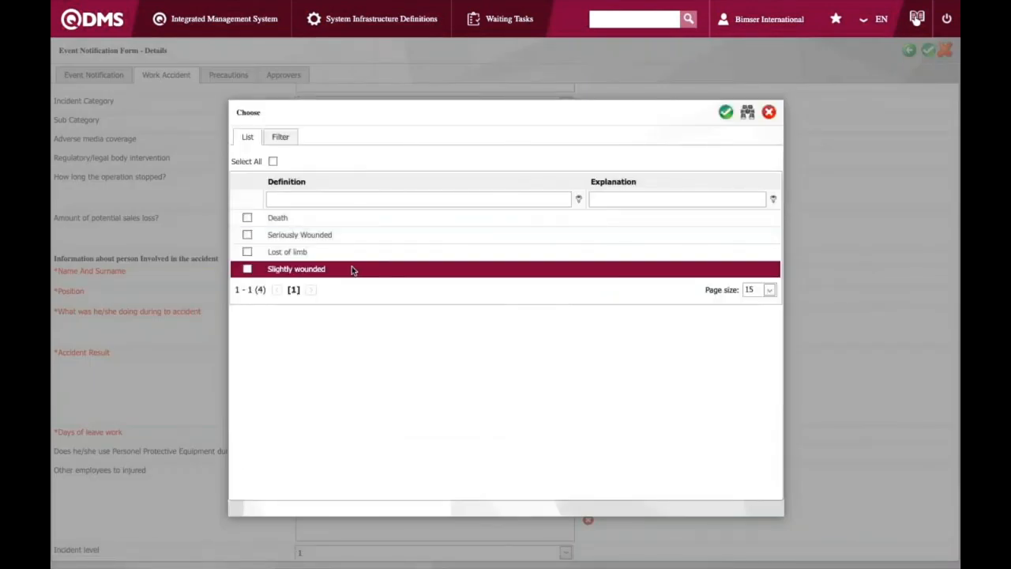
{"action": "double_click", "coordinate": [351, 268]}
Set the days of leave work to 3
{"action": "left_click", "coordinate": [364, 434]}
{"action": "type", "text": "3"}
{"action": "left_click", "coordinate": [356, 508]}
{"action": "scroll", "coordinate": [354, 508], "scroll_direction": "down", "scroll_amount": 1}
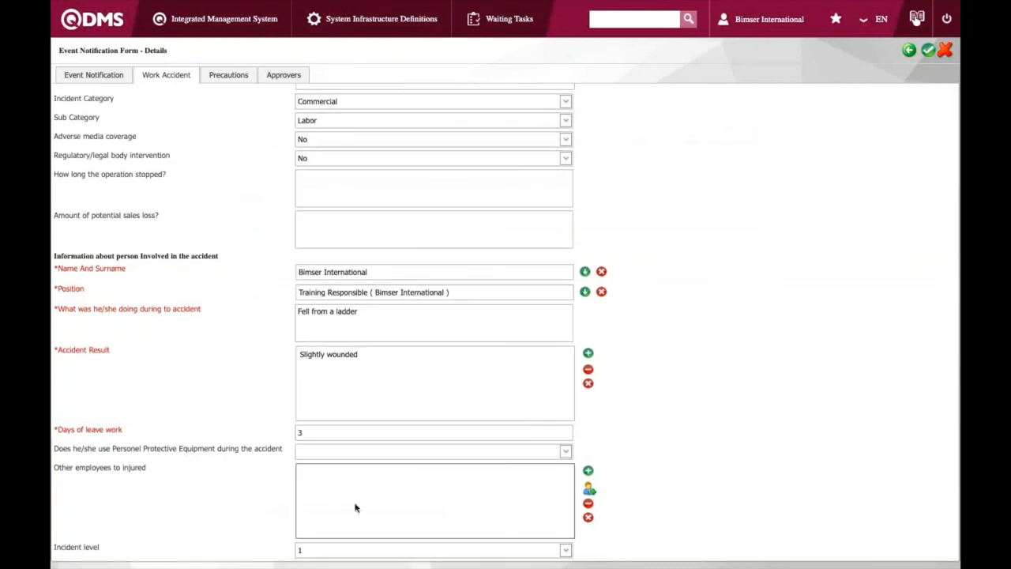
Approve the work accident event notification form and close the approval confirmation message
{"action": "scroll", "coordinate": [355, 507], "scroll_direction": "up", "scroll_amount": 5}
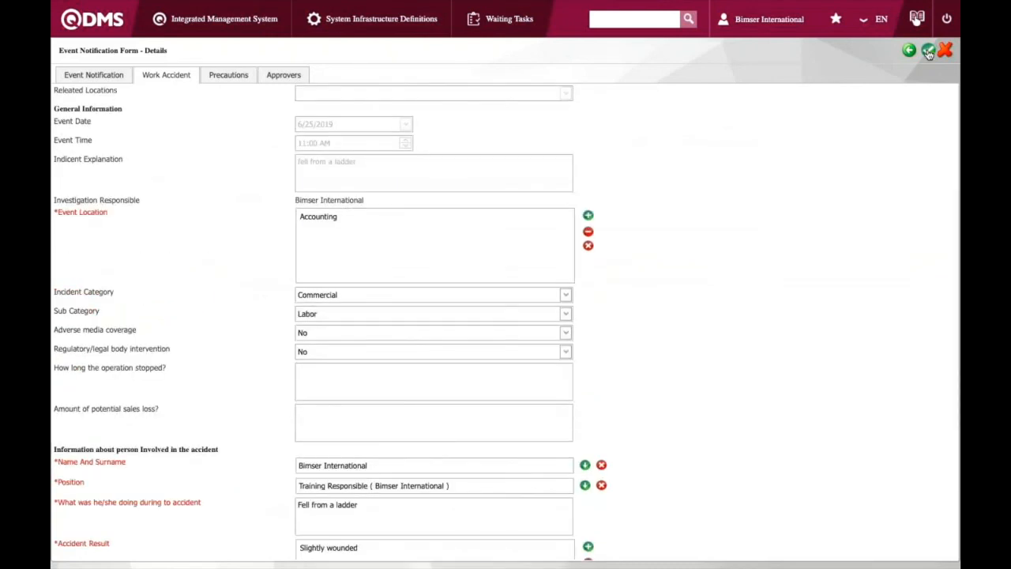
{"action": "left_click", "coordinate": [927, 51]}
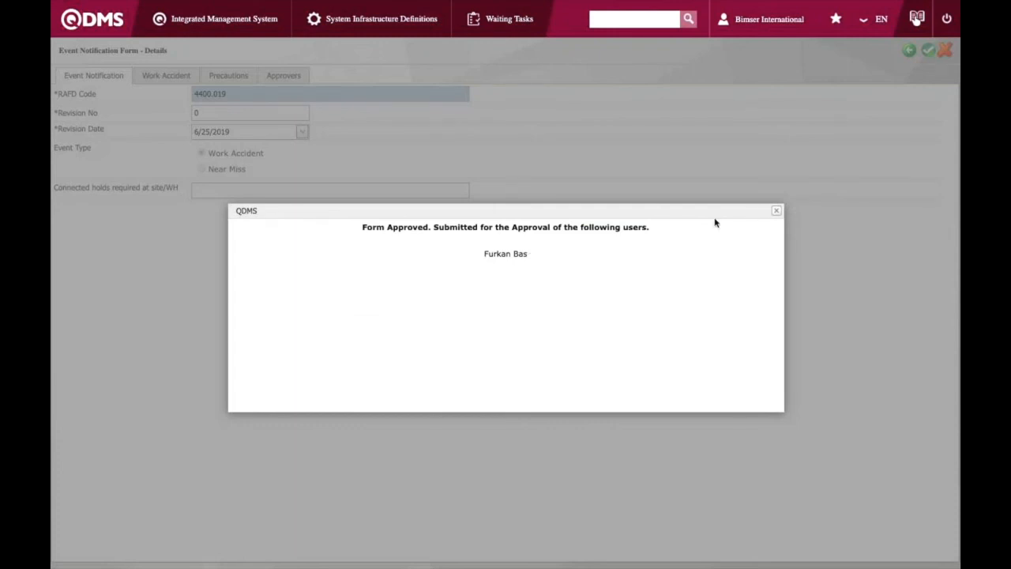
{"action": "left_click", "coordinate": [777, 211]}
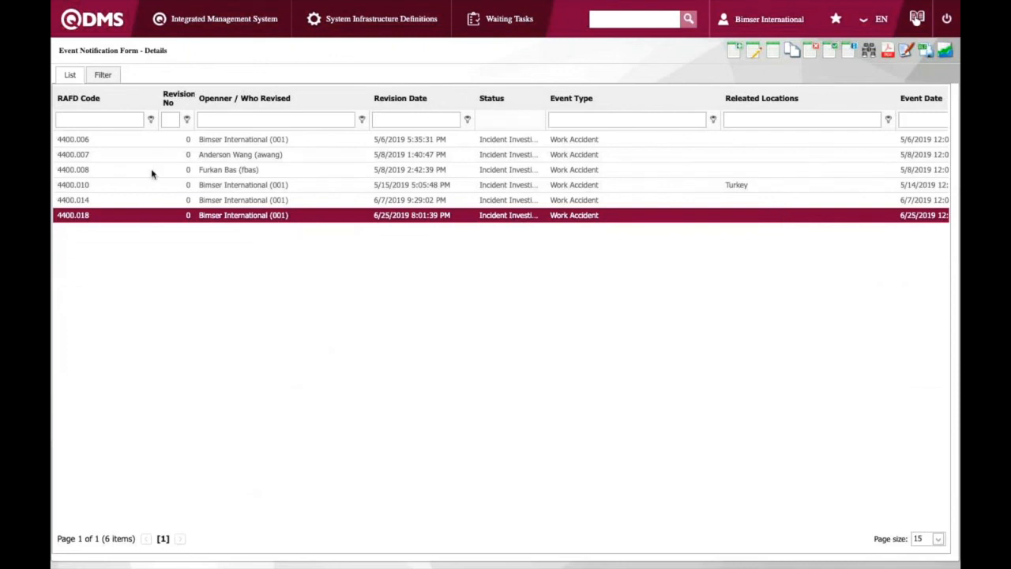
{"action": "left_click", "coordinate": [166, 20]}
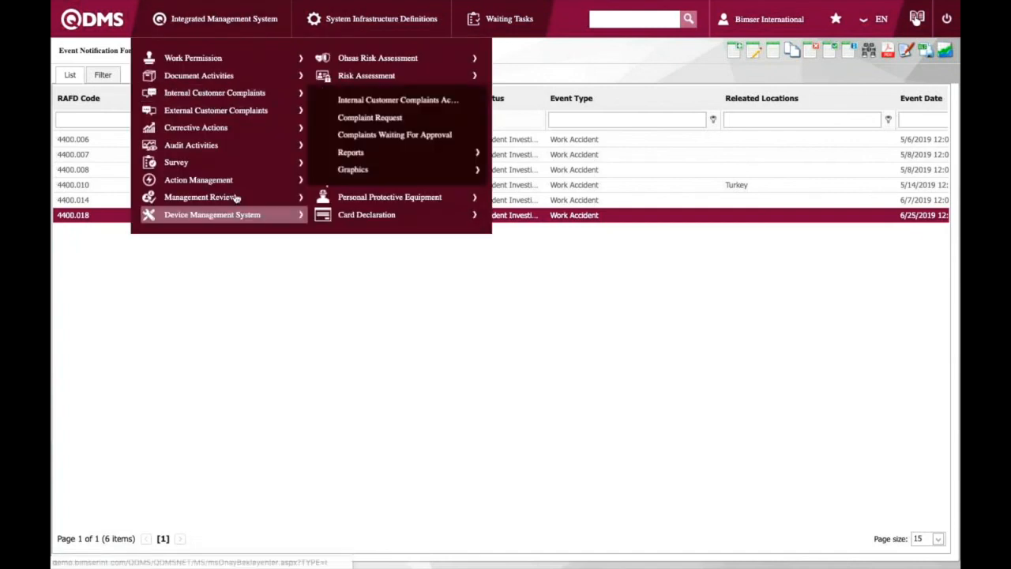
{"action": "mouse_move", "coordinate": [194, 184]}
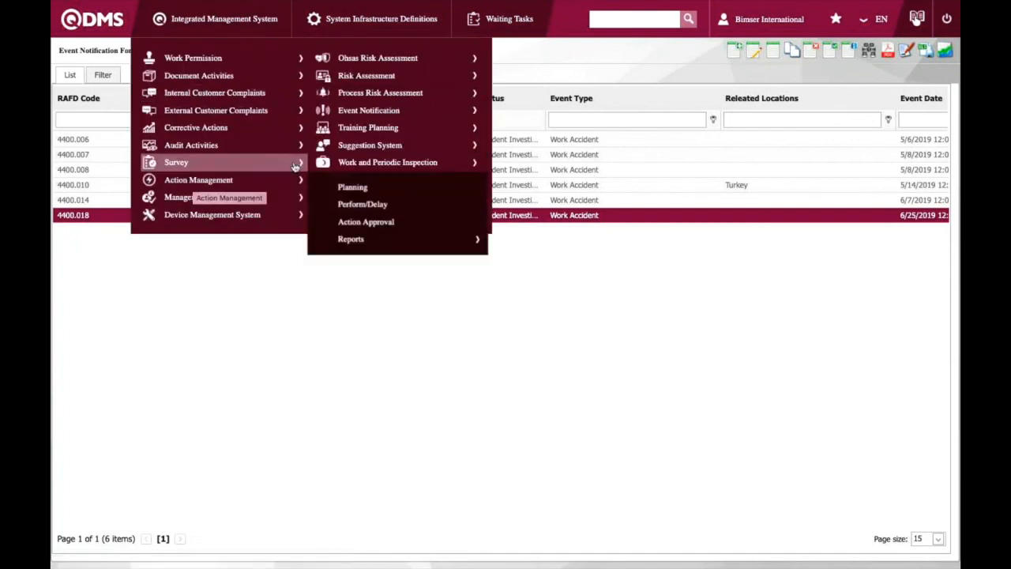
{"action": "mouse_move", "coordinate": [278, 114]}
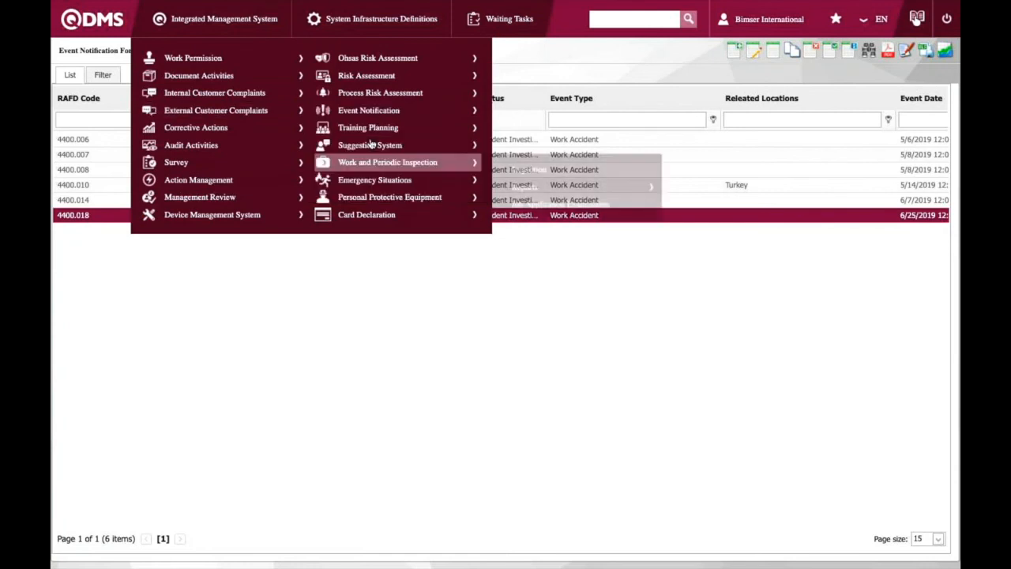
{"action": "mouse_move", "coordinate": [352, 185]}
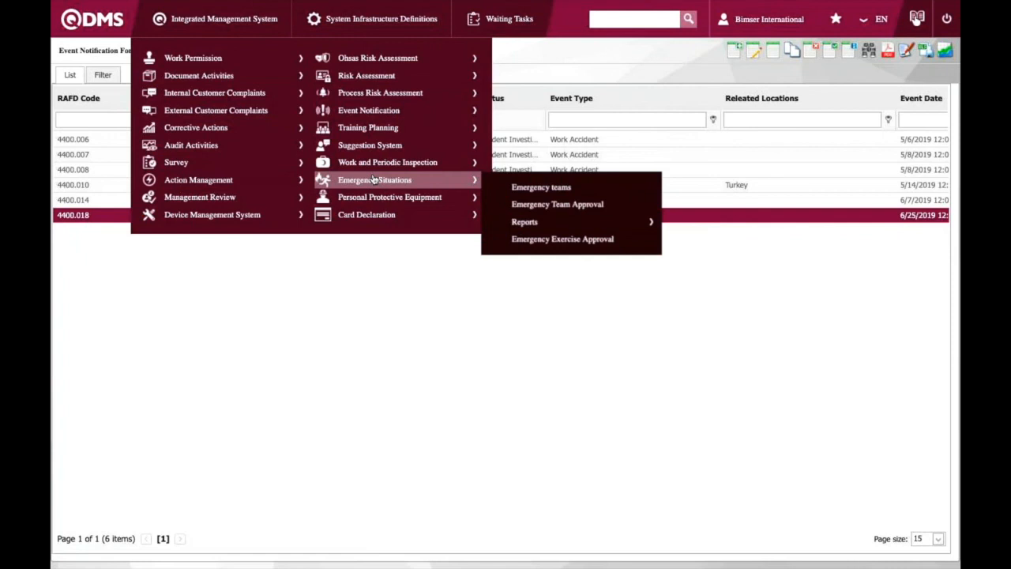
{"action": "mouse_move", "coordinate": [388, 151]}
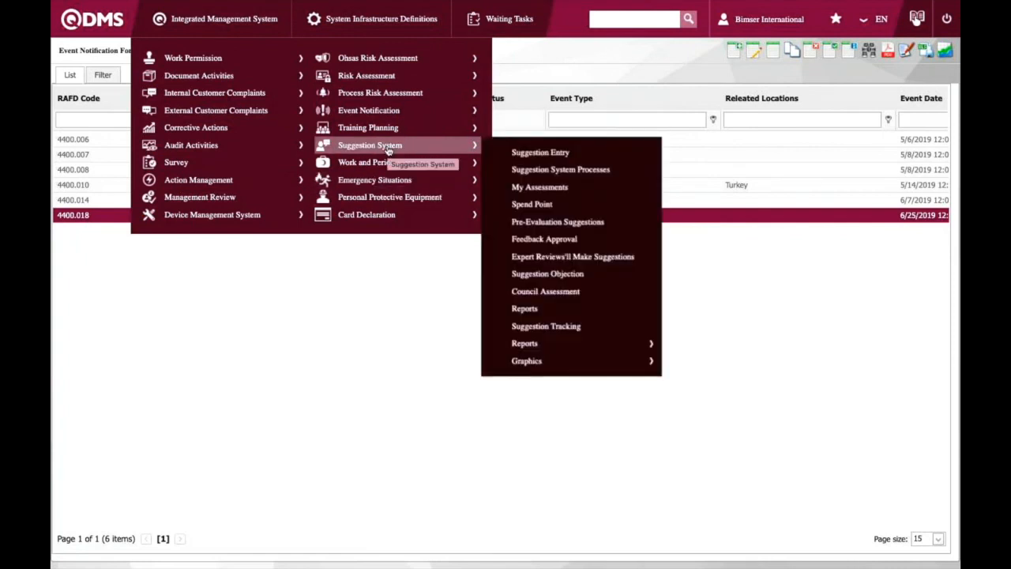
{"action": "mouse_move", "coordinate": [396, 129]}
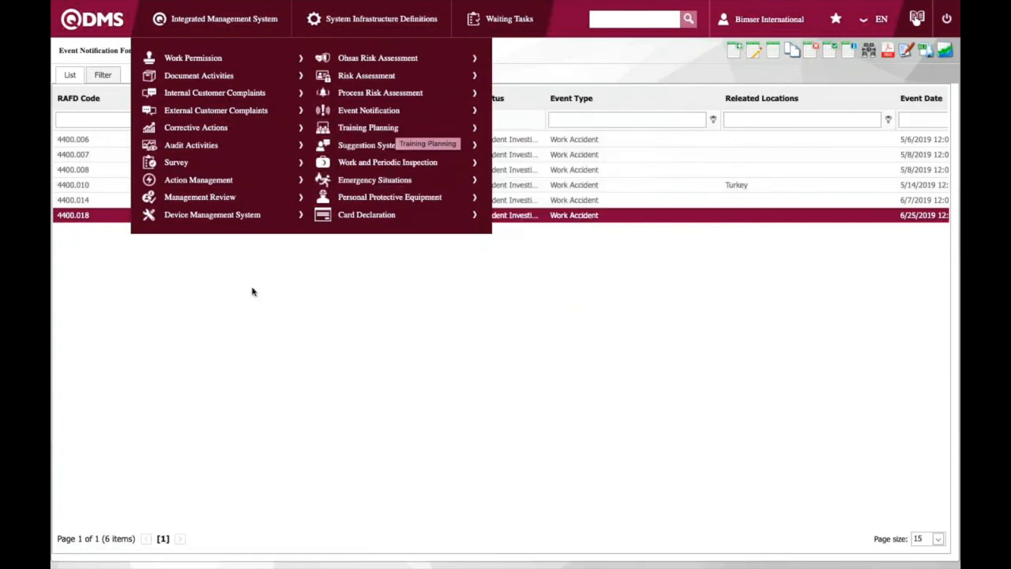